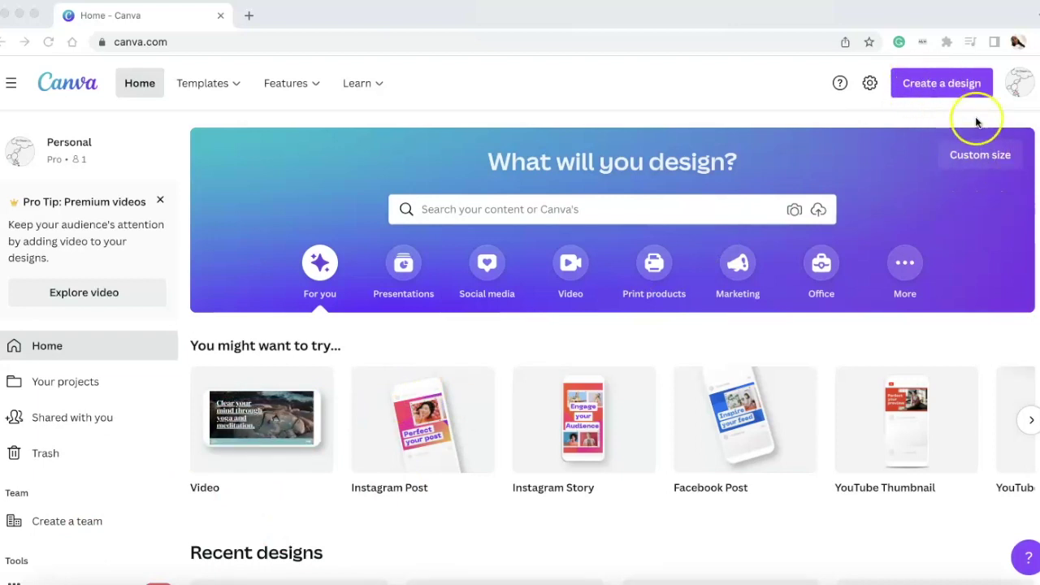
# Create a new blank custom-size design 8.5 in wide and 11 in high
pyautogui.click(945, 85)
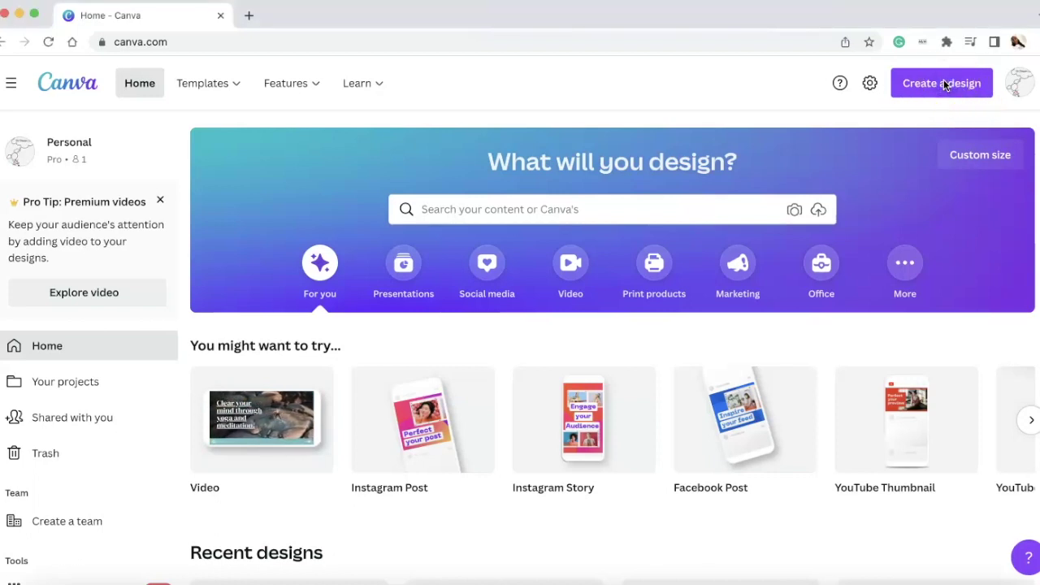
pyautogui.click(934, 91)
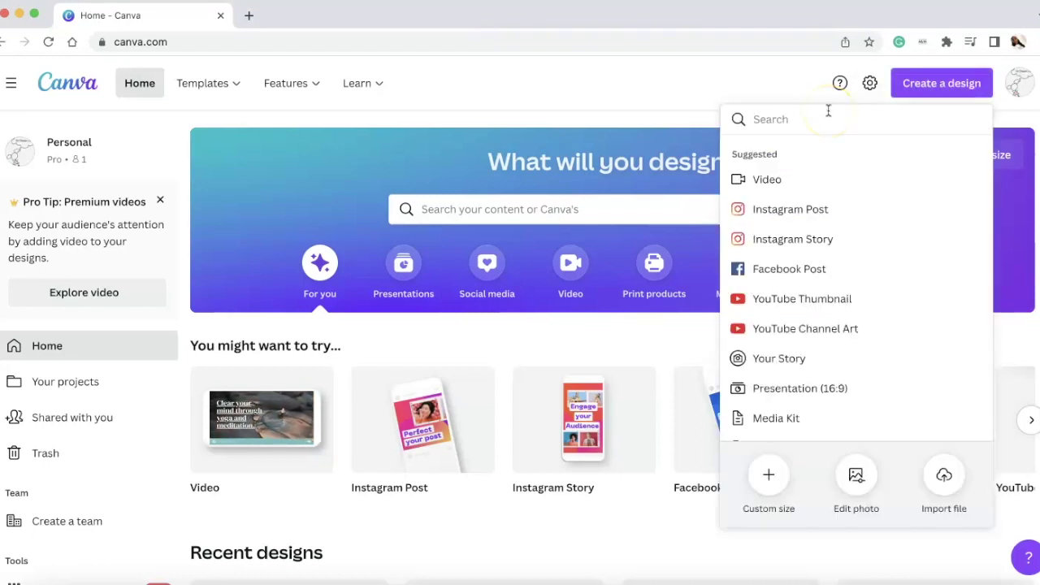
pyautogui.click(778, 489)
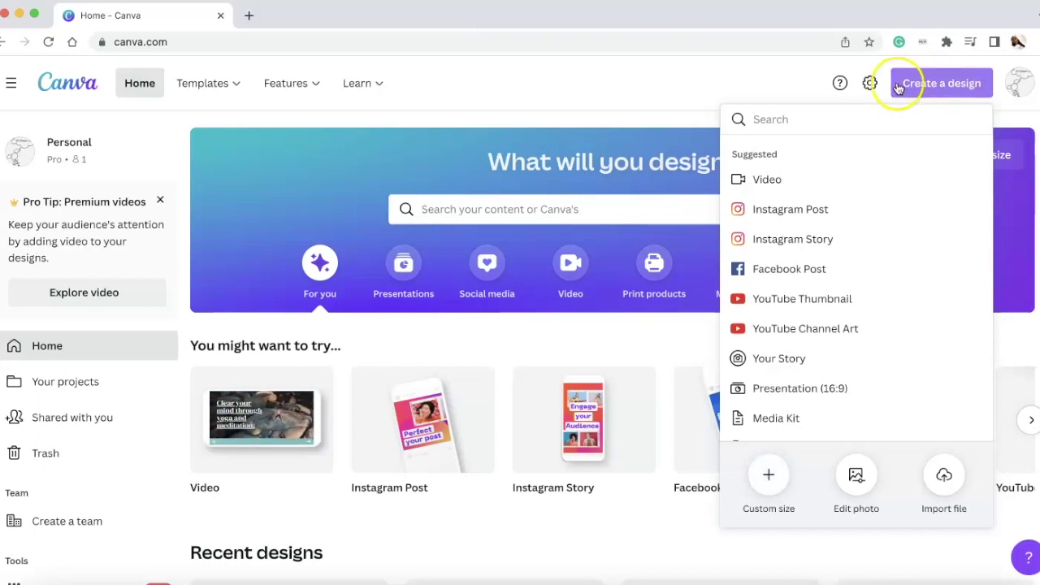
pyautogui.click(768, 476)
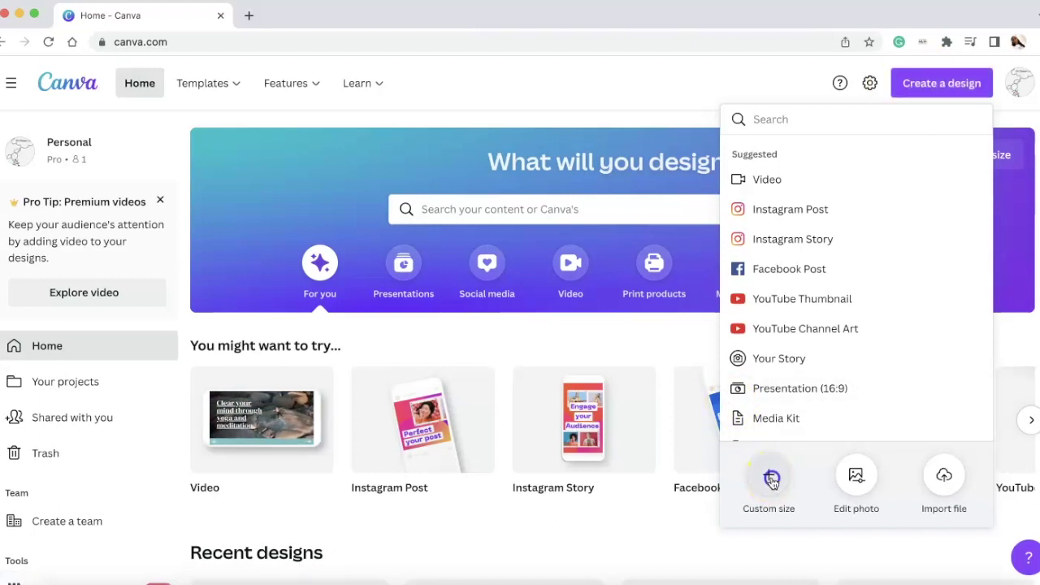
pyautogui.click(935, 184)
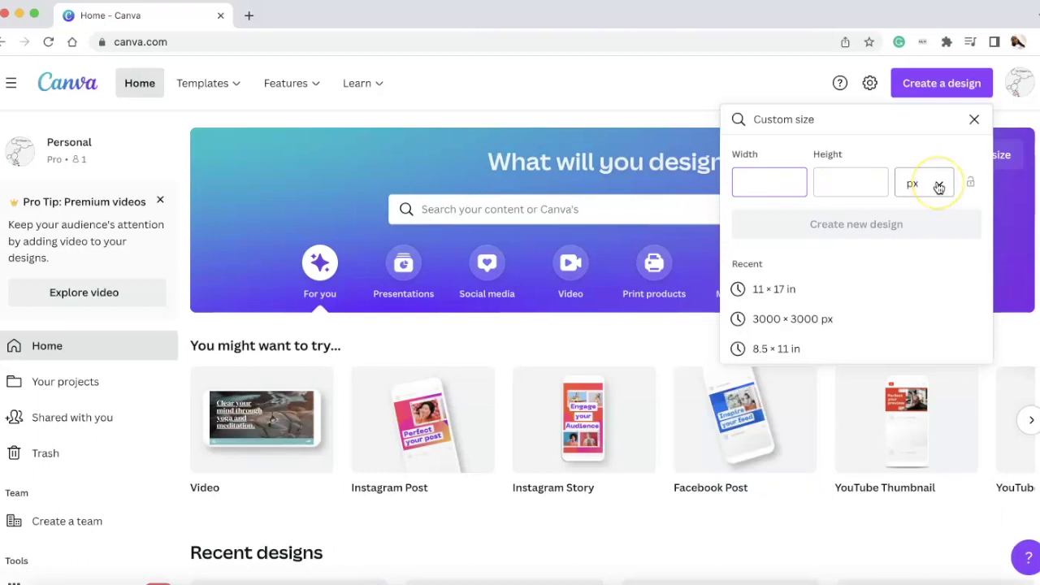
pyautogui.click(931, 212)
pyautogui.click(783, 177)
pyautogui.write('8.5')
pyautogui.click(866, 181)
pyautogui.write('11')
pyautogui.click(871, 224)
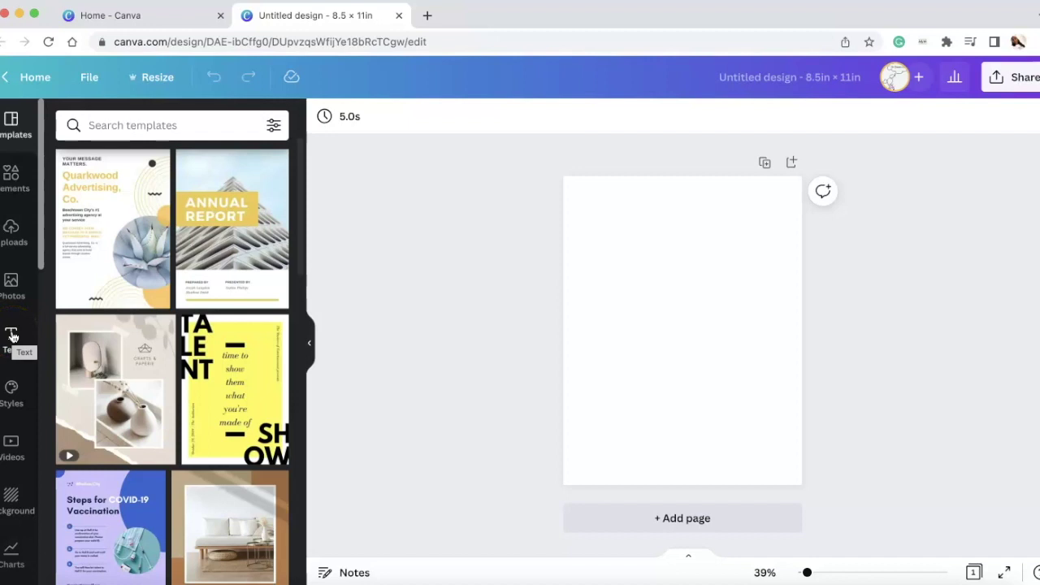
# Add the yellow stacked SALE font combination to the blank page
pyautogui.click(12, 336)
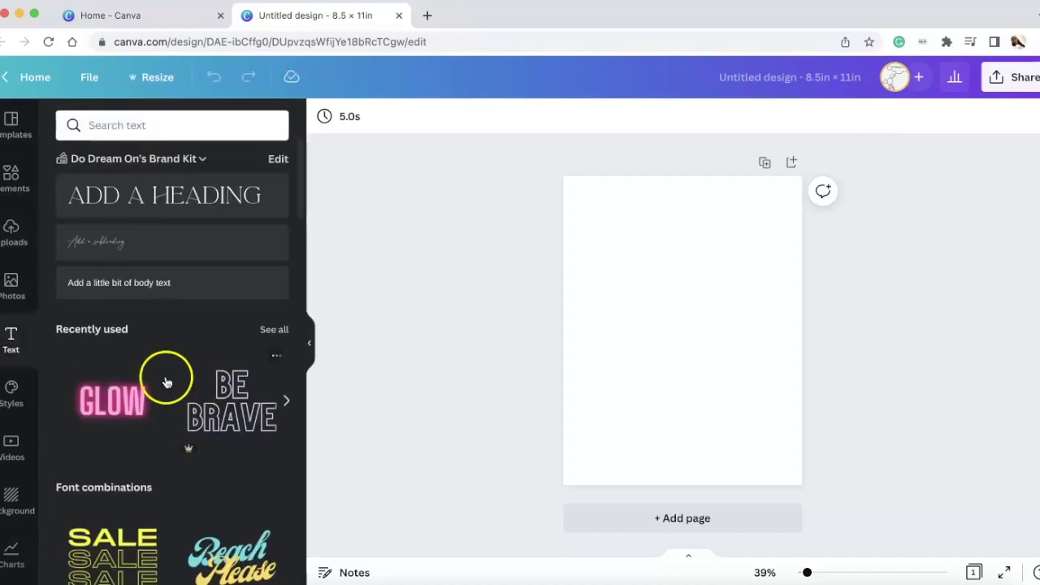
pyautogui.scroll(-3, 124, 349)
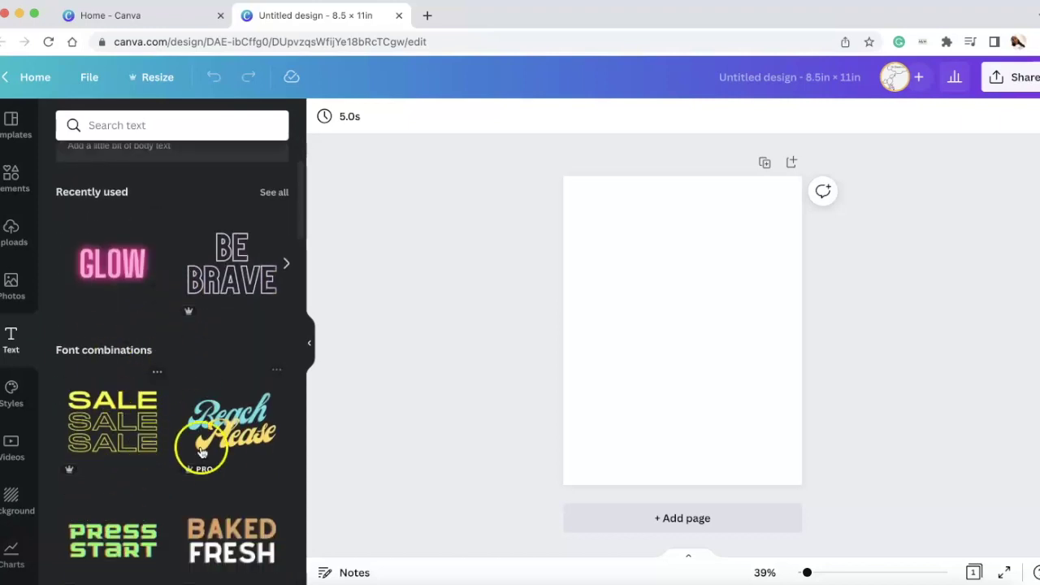
pyautogui.scroll(-5, 192, 453)
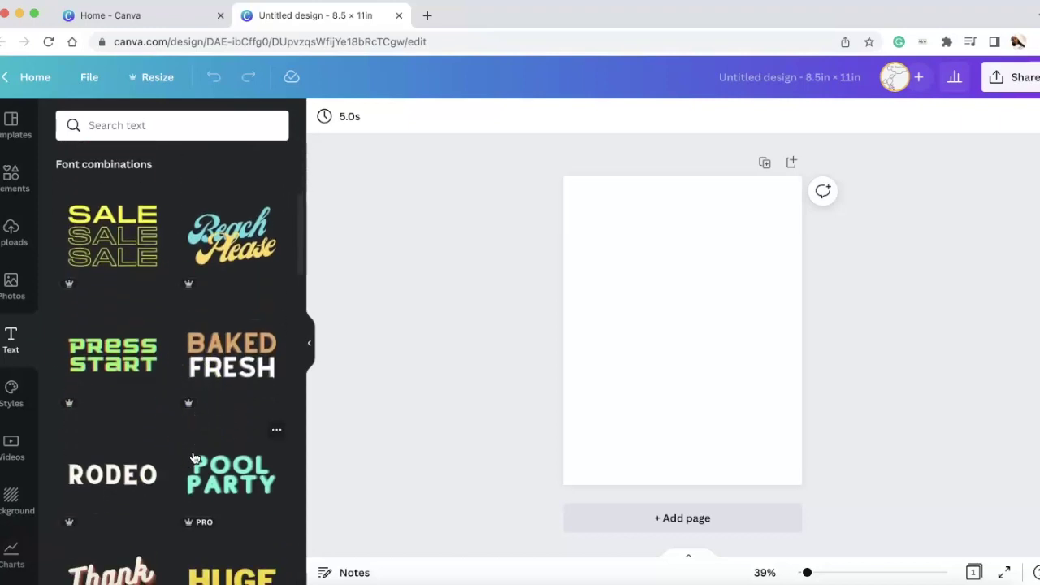
pyautogui.click(112, 235)
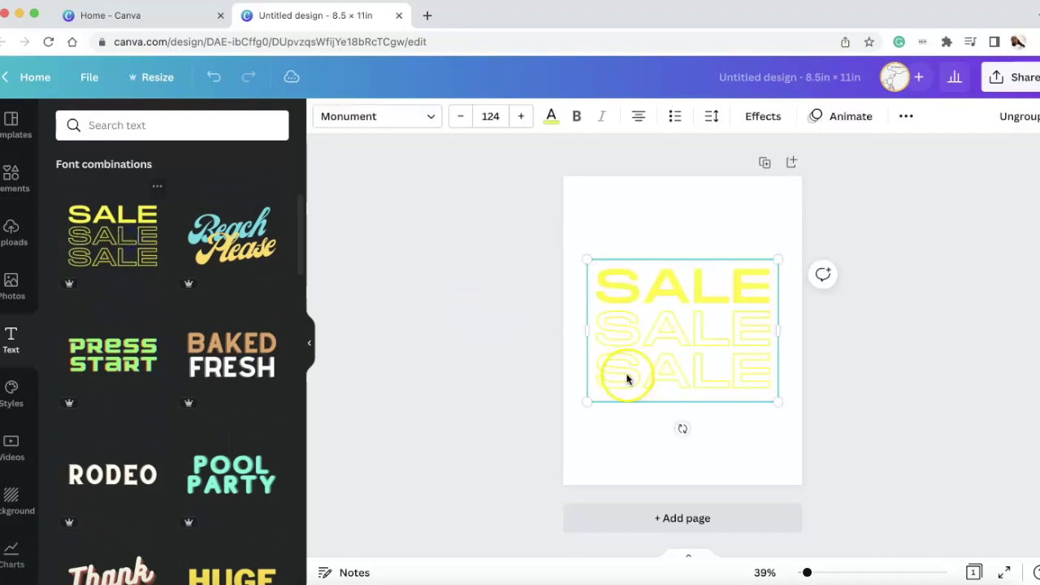
# Change the colour of the whole SALE text group to the default black
pyautogui.click(550, 118)
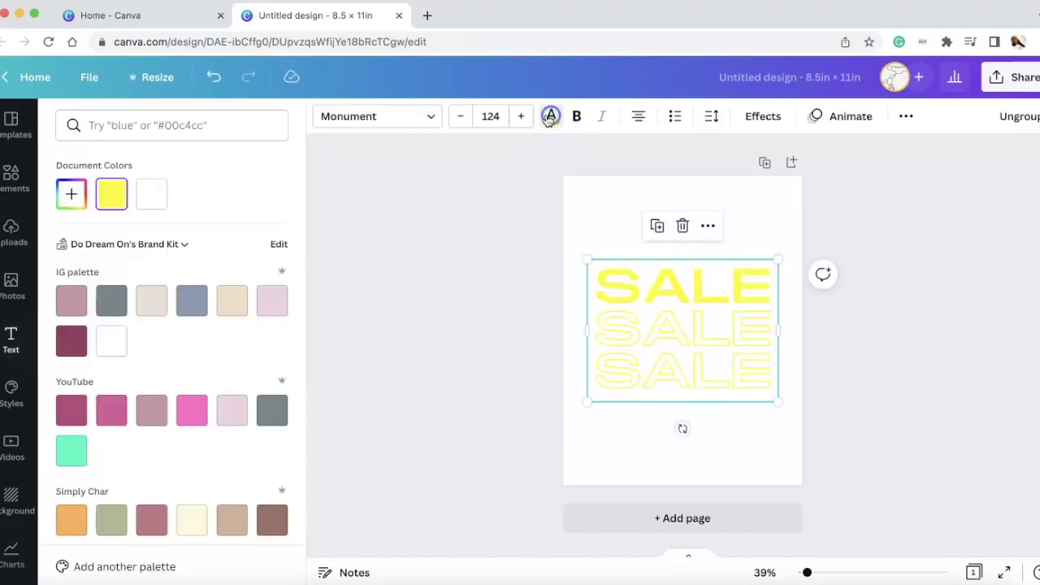
pyautogui.scroll(-2, 151, 403)
pyautogui.scroll(-3, 152, 404)
pyautogui.click(73, 390)
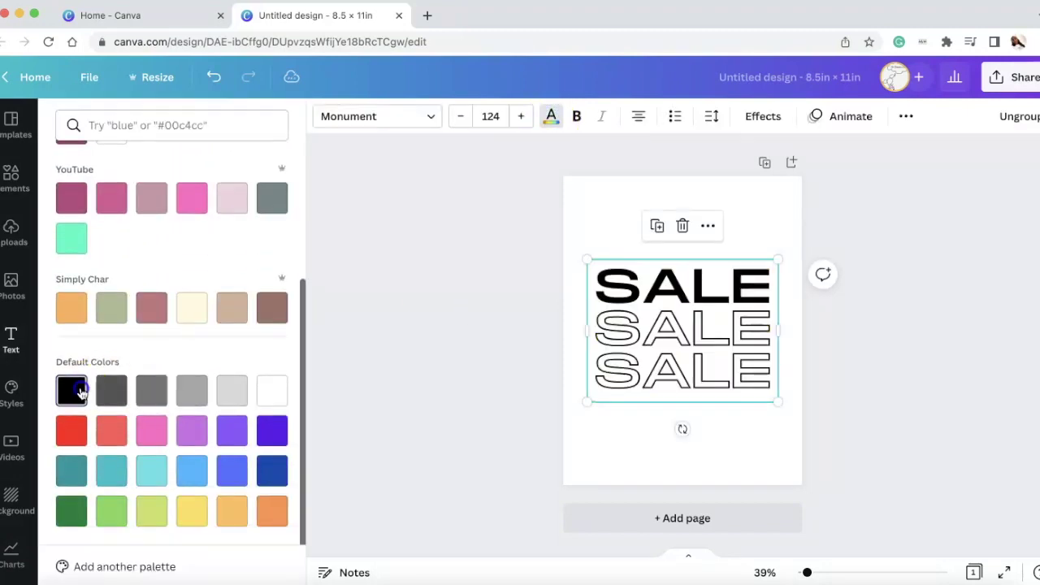
# Replace the solid top SALE line with the word CONGRATS
pyautogui.doubleClick(666, 289)
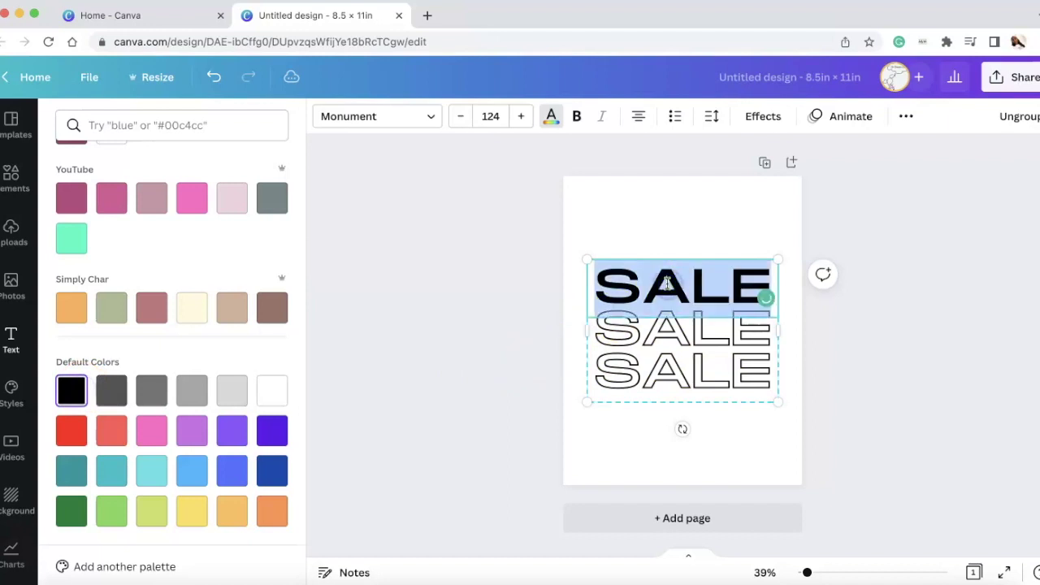
pyautogui.write('CN')
pyautogui.press('BackSpace')
pyautogui.write('ONGRATS')
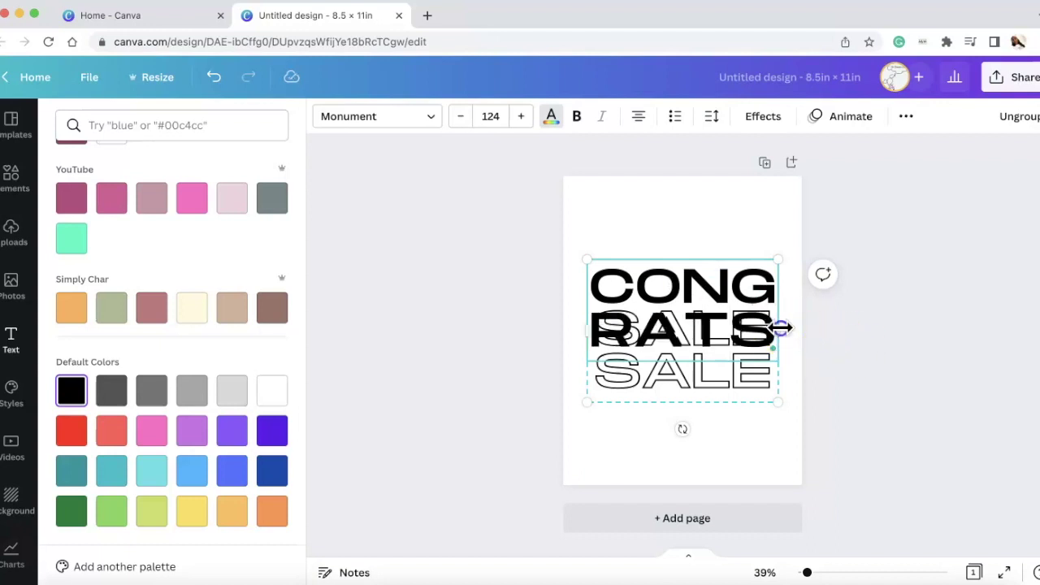
# Widen the text group so CONGRATS fits on one line, and shift the group back over the page
pyautogui.moveTo(780, 328); pyautogui.dragTo(996, 338)
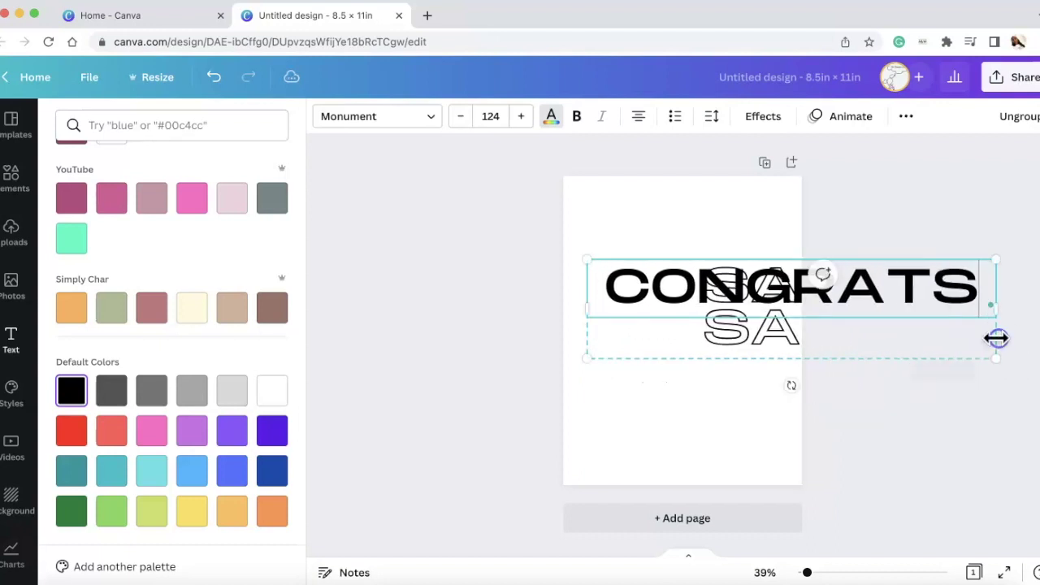
pyautogui.click(793, 355)
pyautogui.moveTo(773, 329); pyautogui.dragTo(679, 344)
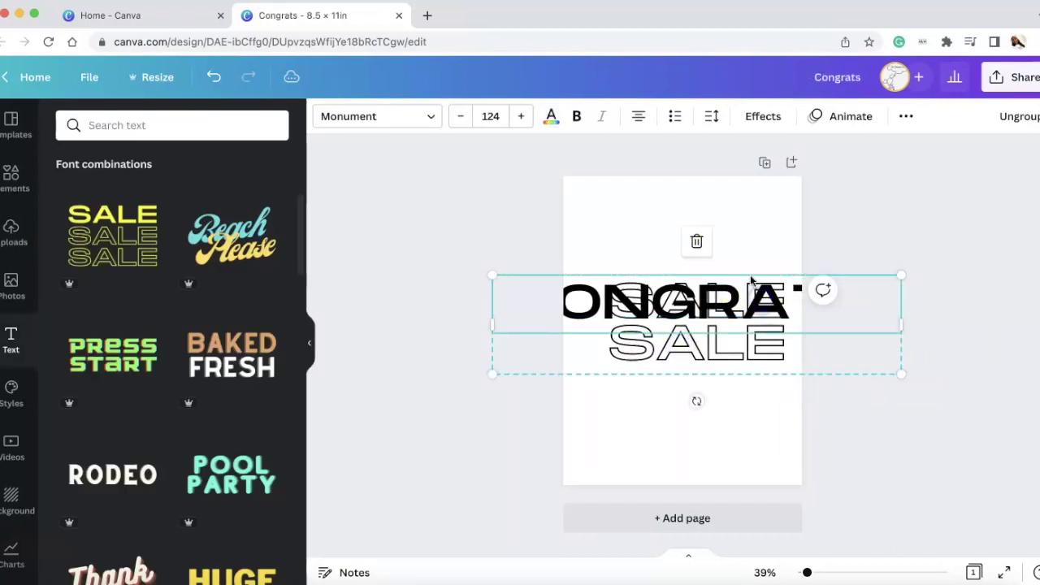
# Ungroup the text and move CONGRATS above the two outlined SALE lines
pyautogui.click(1010, 120)
pyautogui.click(720, 239)
pyautogui.click(734, 309)
pyautogui.moveTo(734, 309); pyautogui.dragTo(737, 245)
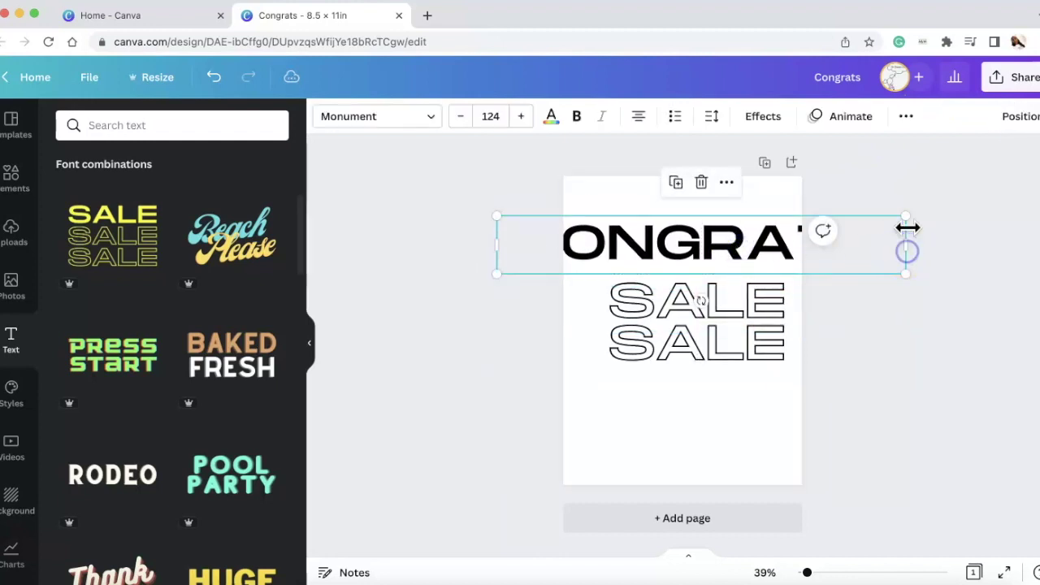
# Scale CONGRATS down to fit the page width and centre it above the SALE lines
pyautogui.moveTo(904, 217); pyautogui.dragTo(773, 251)
pyautogui.click(715, 216)
pyautogui.click(693, 243)
pyautogui.moveTo(693, 243); pyautogui.dragTo(735, 247)
pyautogui.moveTo(539, 243); pyautogui.dragTo(592, 247)
pyautogui.moveTo(722, 253); pyautogui.dragTo(687, 254)
# Set the font size of the upper outlined SALE line to 73.1
pyautogui.click(686, 302)
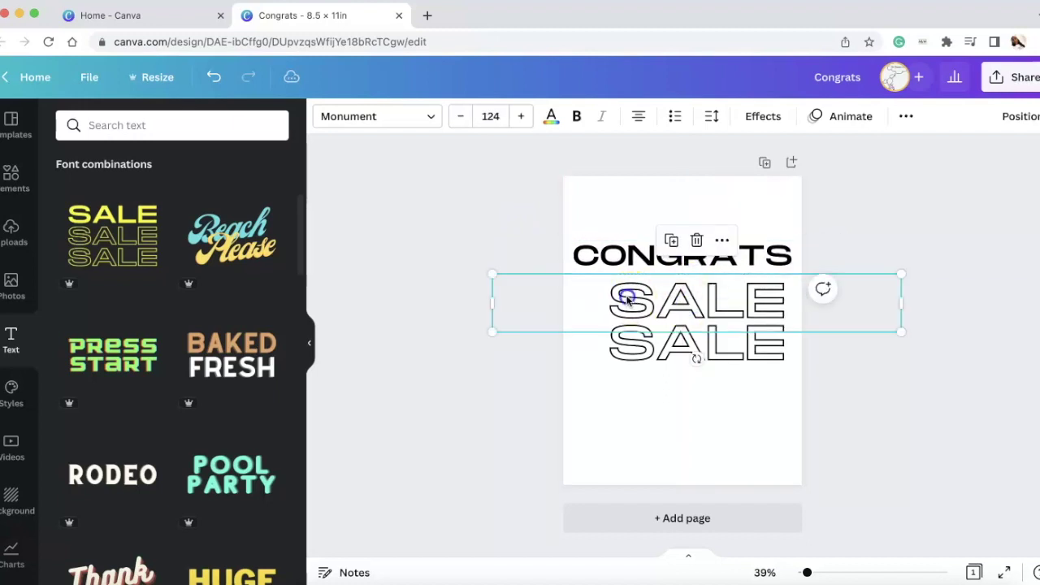
pyautogui.click(490, 115)
pyautogui.write('73')
pyautogui.press('Return')
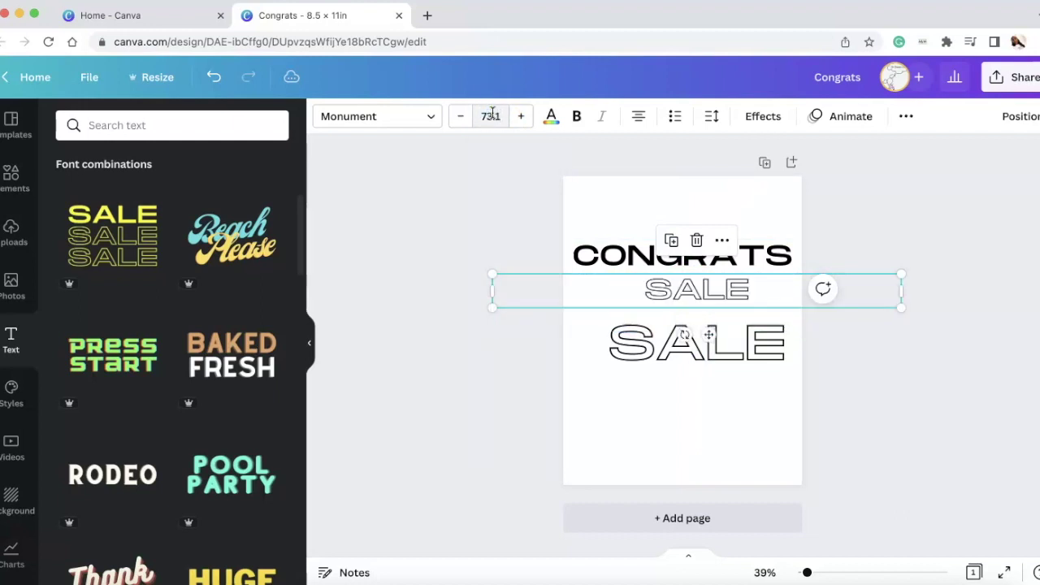
# Set the font size of the lower outlined SALE line to 73.1
pyautogui.click(650, 350)
pyautogui.doubleClick(650, 349)
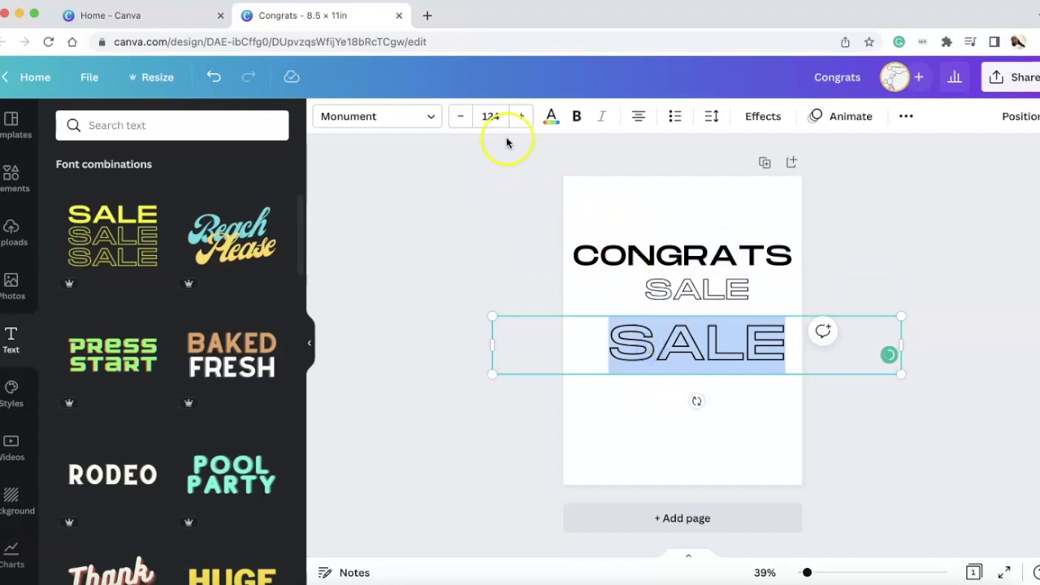
pyautogui.click(492, 116)
pyautogui.write('73.1')
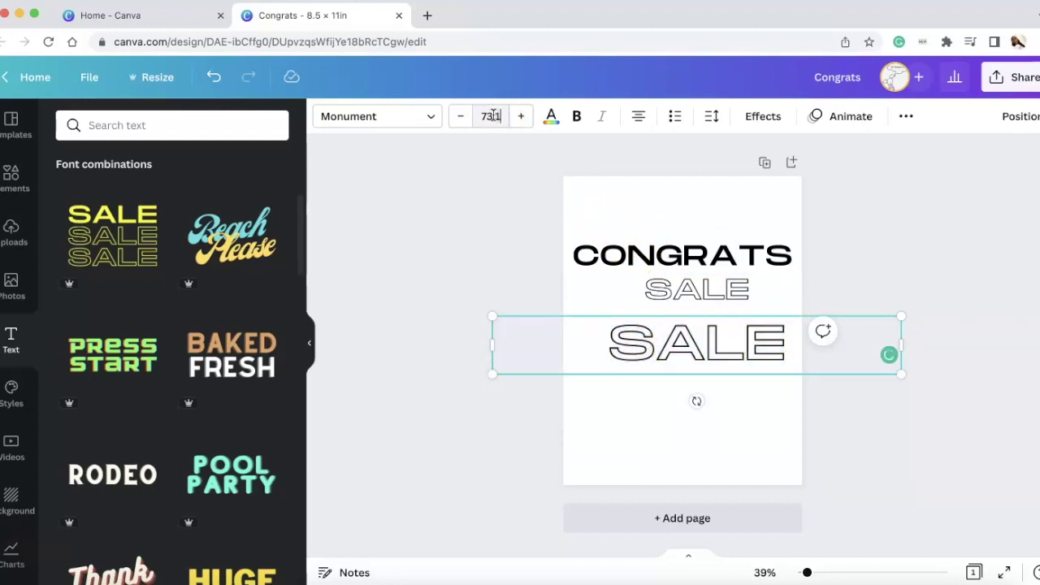
pyautogui.press('Return')
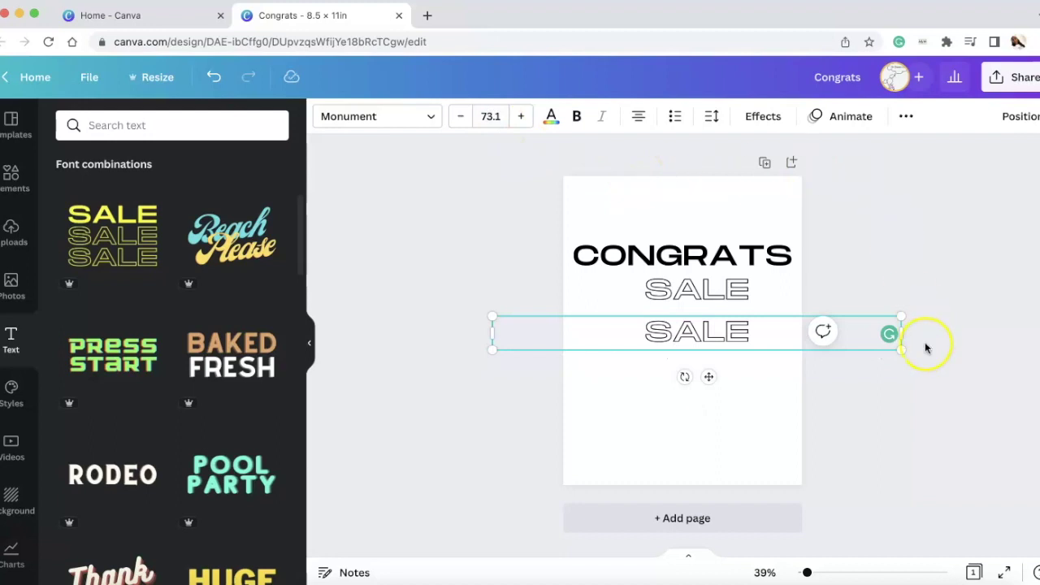
# Narrow the lower SALE line's text box, move it back onto the page, and delete it
pyautogui.moveTo(904, 336); pyautogui.dragTo(643, 332)
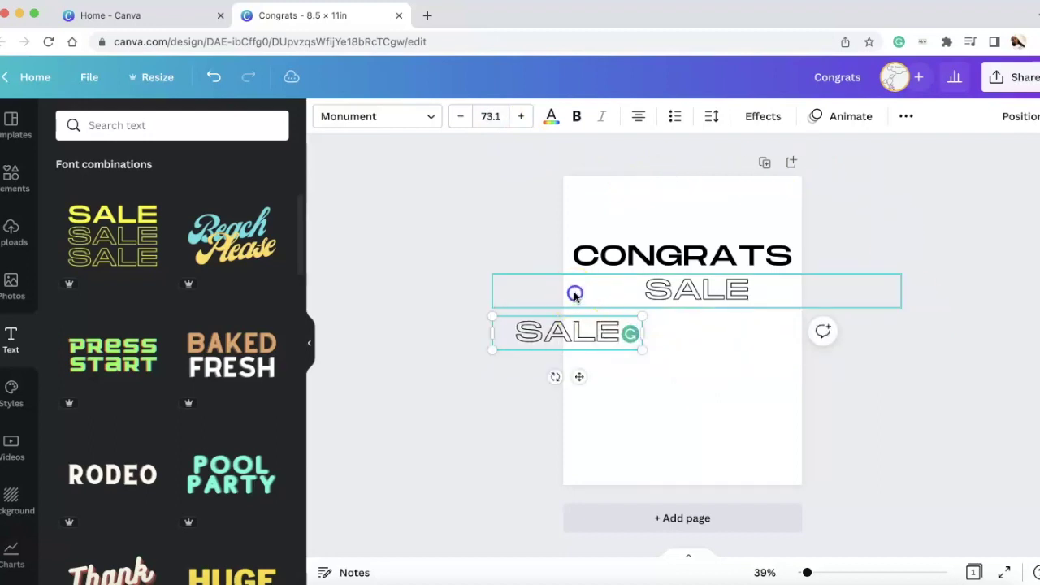
pyautogui.click(574, 293)
pyautogui.moveTo(572, 336); pyautogui.dragTo(698, 336)
pyautogui.moveTo(624, 337); pyautogui.dragTo(656, 333)
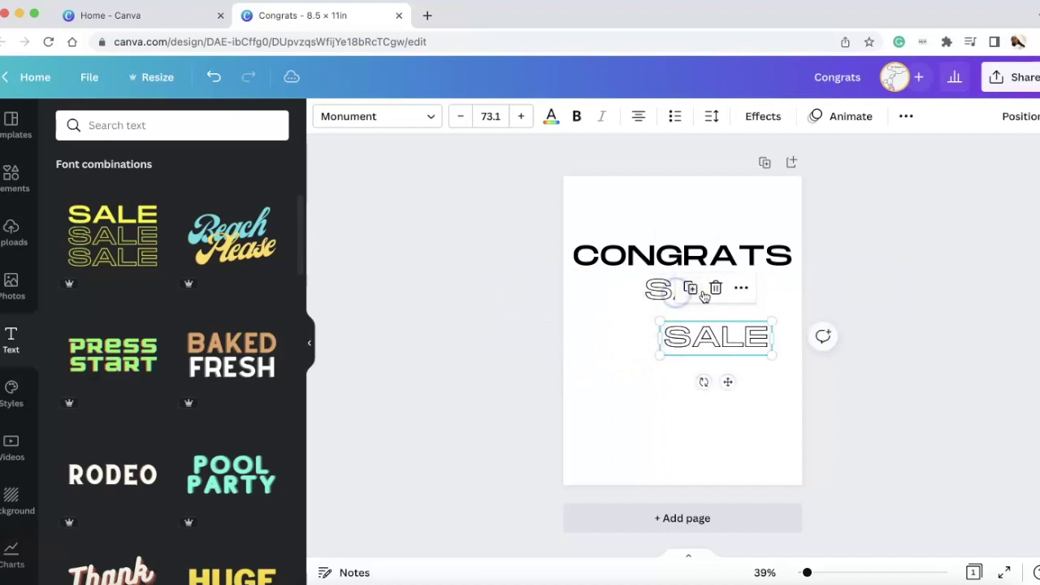
pyautogui.click(715, 286)
# Narrow the remaining SALE text box to fit its word and place it centrally beneath CONGRATS
pyautogui.click(766, 289)
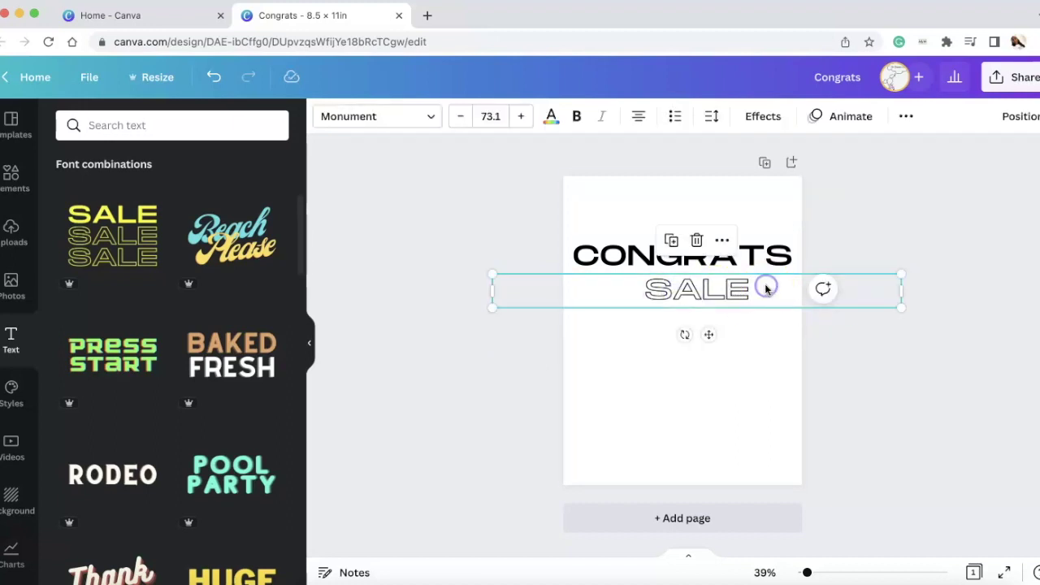
pyautogui.moveTo(903, 288); pyautogui.dragTo(710, 288)
pyautogui.moveTo(616, 289); pyautogui.dragTo(697, 289)
pyautogui.moveTo(789, 289); pyautogui.dragTo(703, 293)
pyautogui.click(717, 403)
# Replace the outlined SALE text beneath CONGRATS with 2022
pyautogui.doubleClick(699, 290)
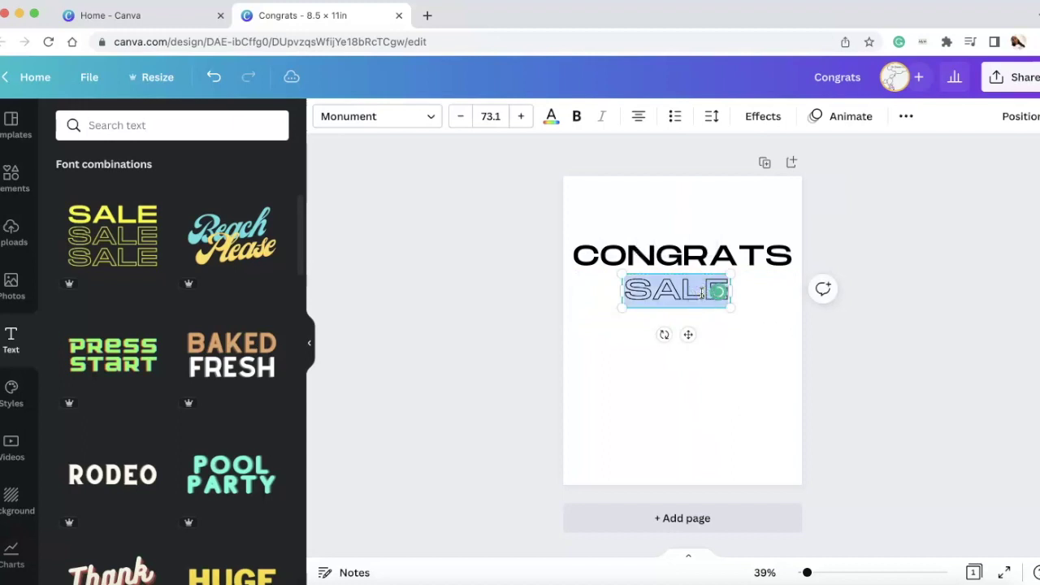
pyautogui.write('2022')
pyautogui.click(782, 353)
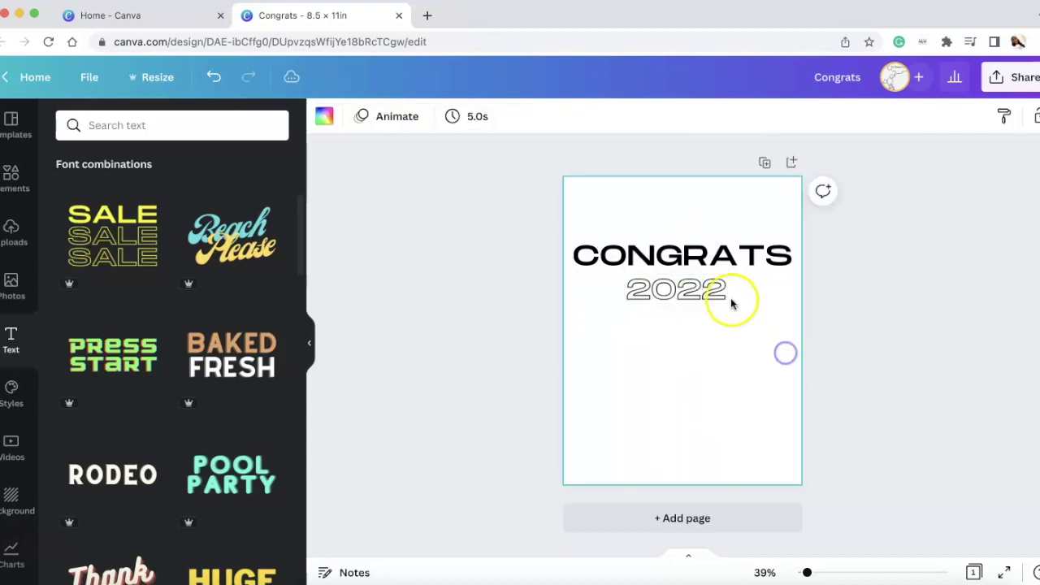
pyautogui.click(745, 267)
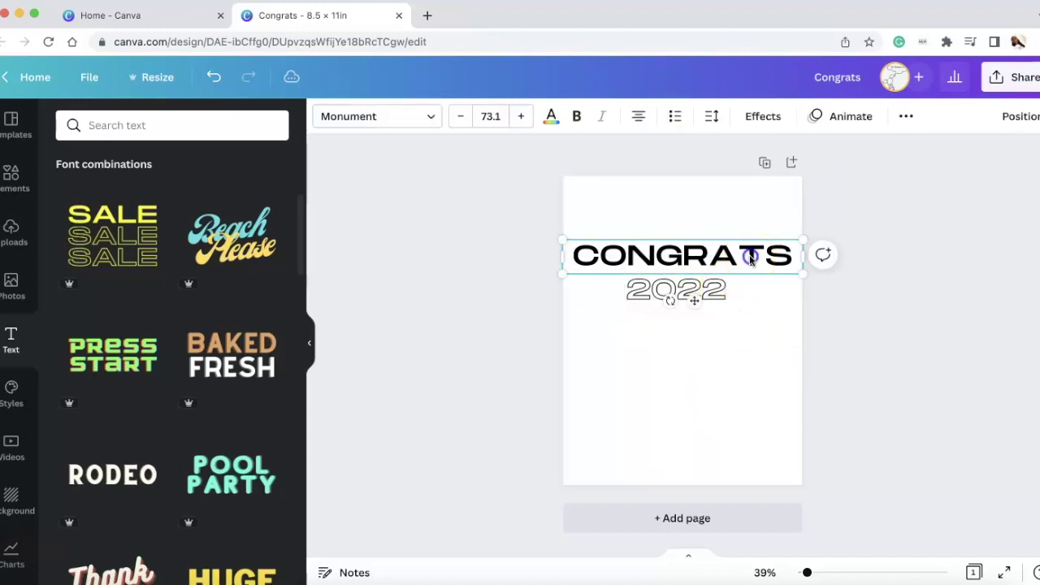
pyautogui.click(908, 117)
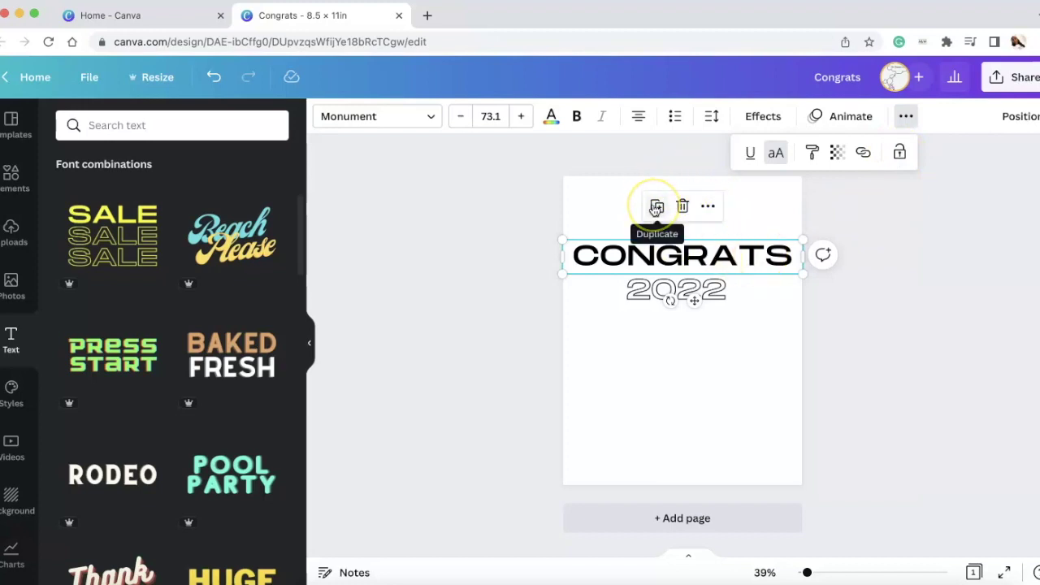
pyautogui.click(708, 206)
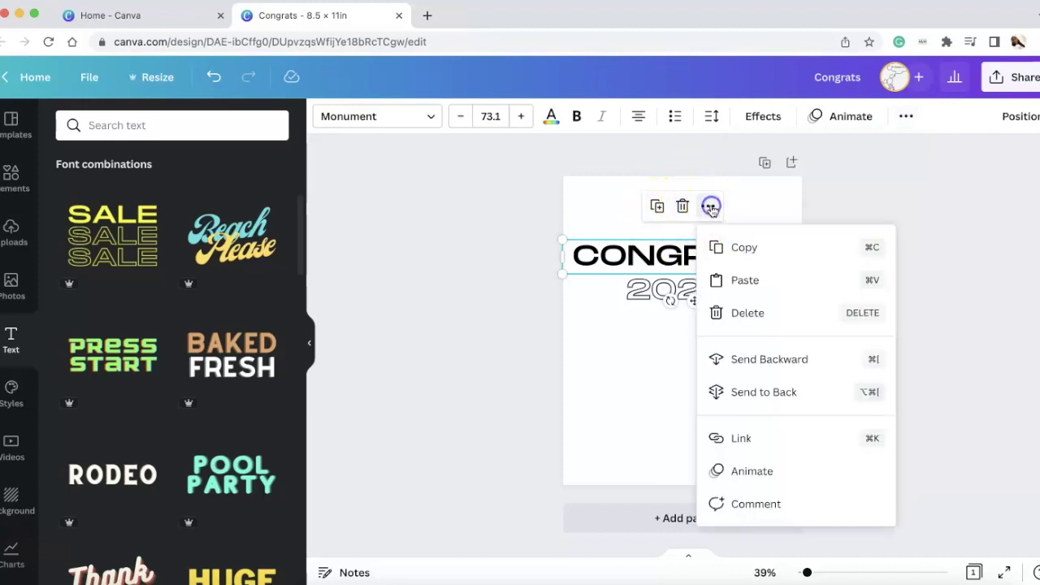
pyautogui.click(606, 329)
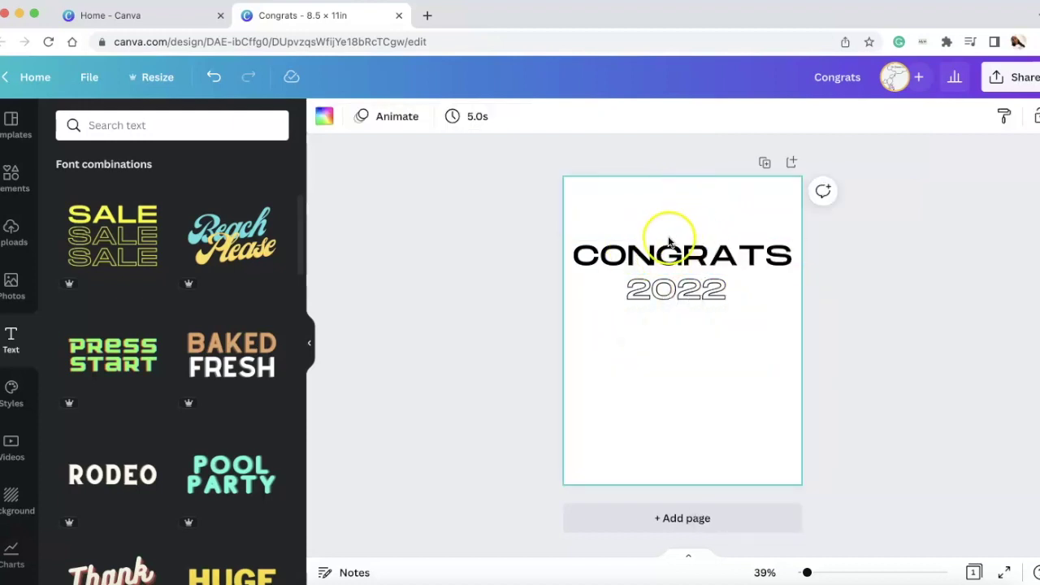
# Duplicate the CONGRATS text and change the copy below 2022 to GRAD
pyautogui.click(697, 252)
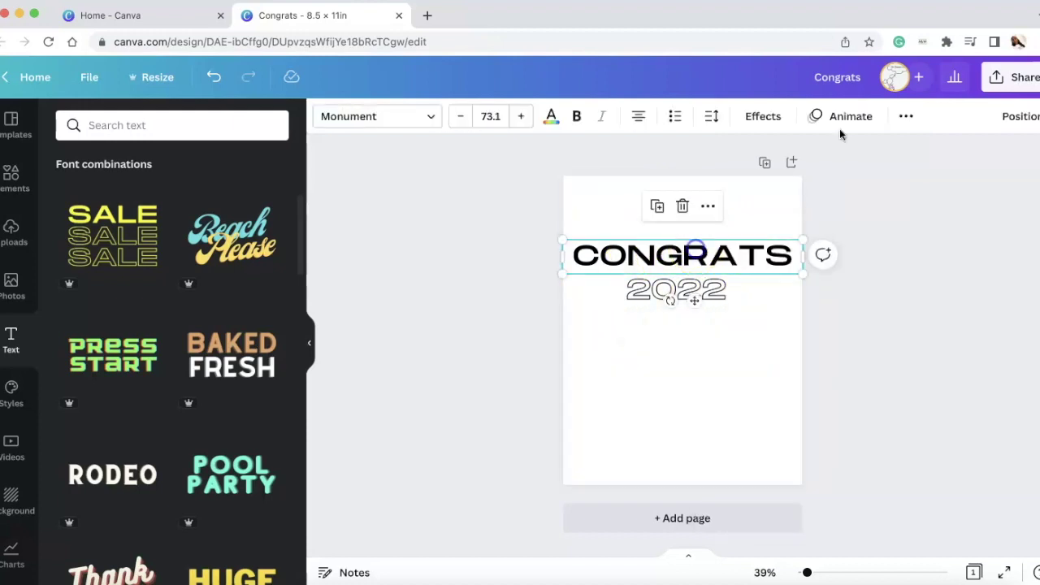
pyautogui.click(658, 207)
pyautogui.doubleClick(711, 335)
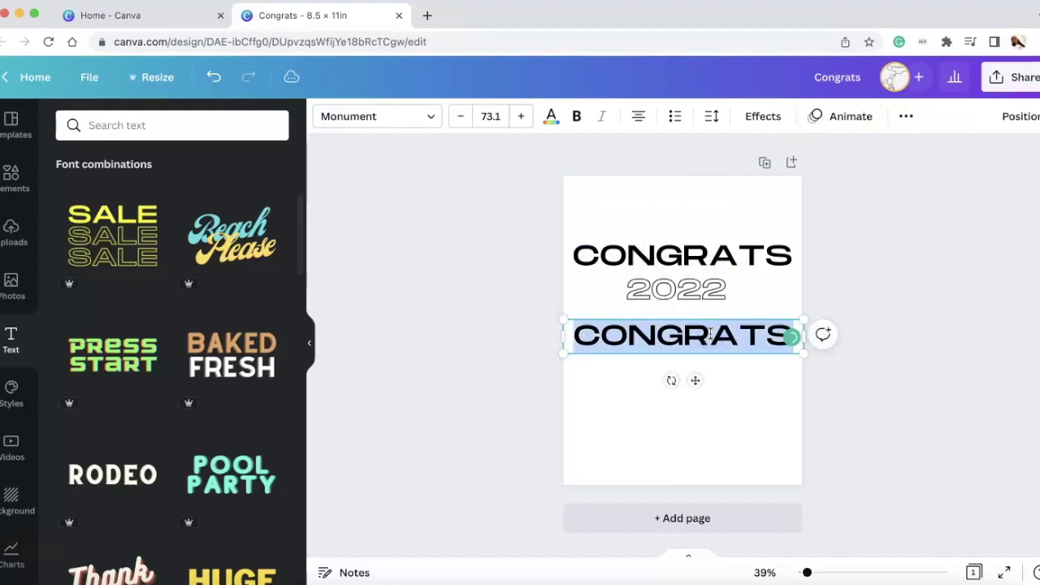
pyautogui.write('RAD')
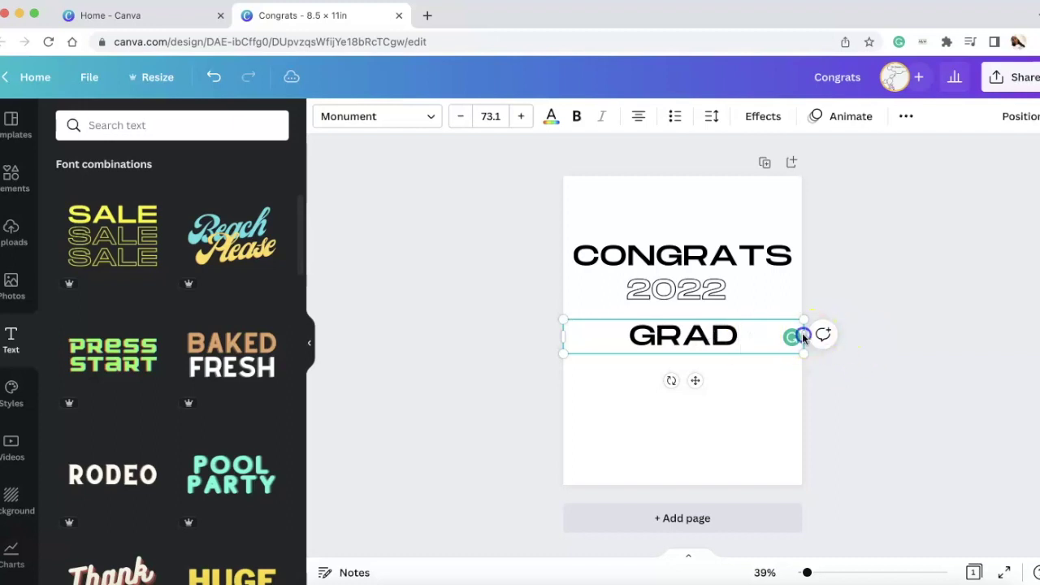
# Narrow the GRAD text box from its sides so that it fits the word
pyautogui.click(803, 336)
pyautogui.click(680, 420)
pyautogui.click(620, 333)
pyautogui.moveTo(560, 338); pyautogui.dragTo(686, 331)
pyautogui.click(915, 248)
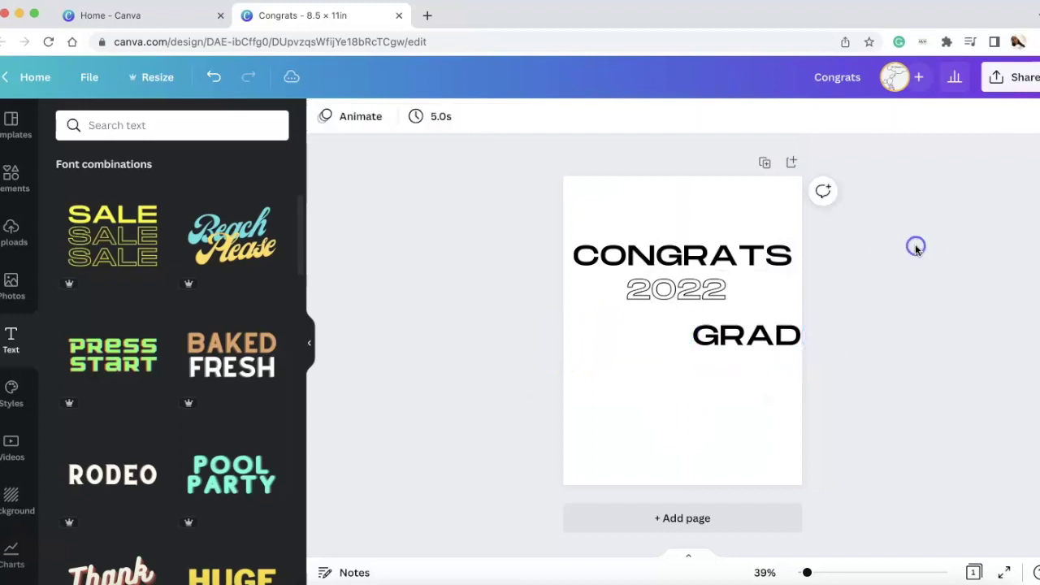
# Move the GRAD text so that it sits centrally beneath 2022
pyautogui.moveTo(778, 338); pyautogui.dragTo(711, 336)
# Try the Playlist Script and Autography fonts on the CONGRATS text and delete that text box
pyautogui.click(719, 255)
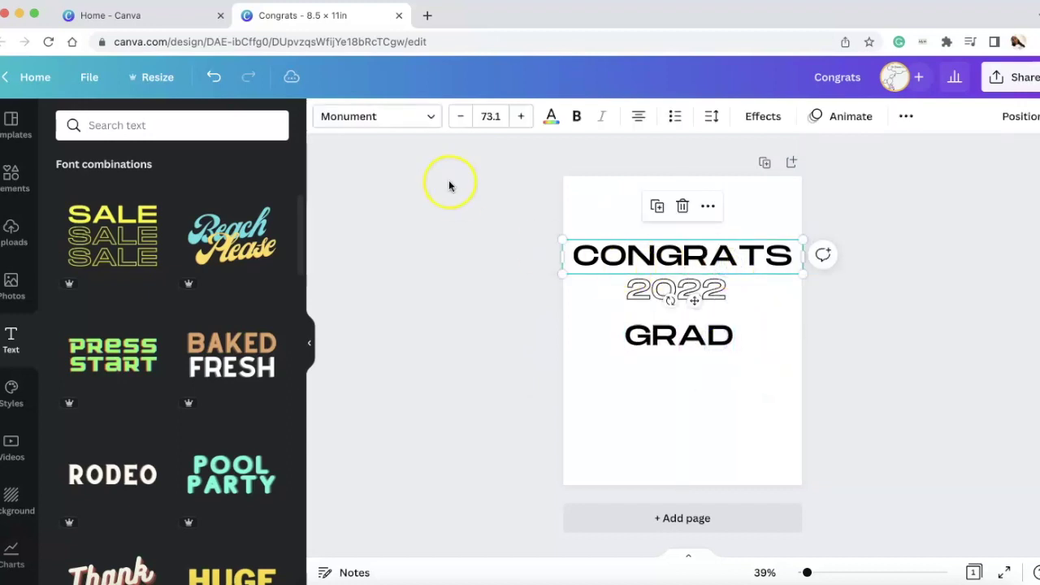
pyautogui.click(431, 120)
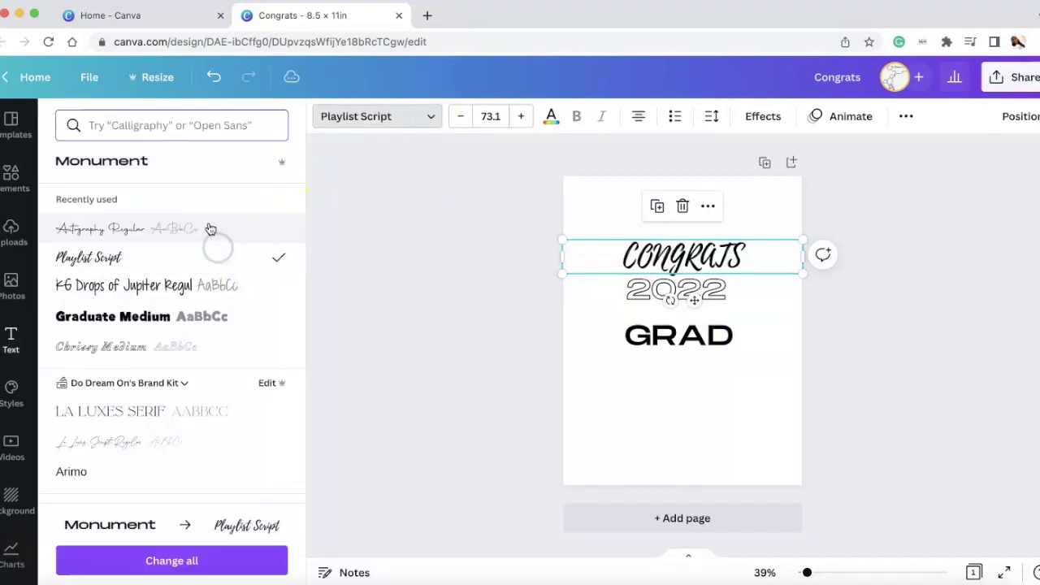
pyautogui.click(647, 268)
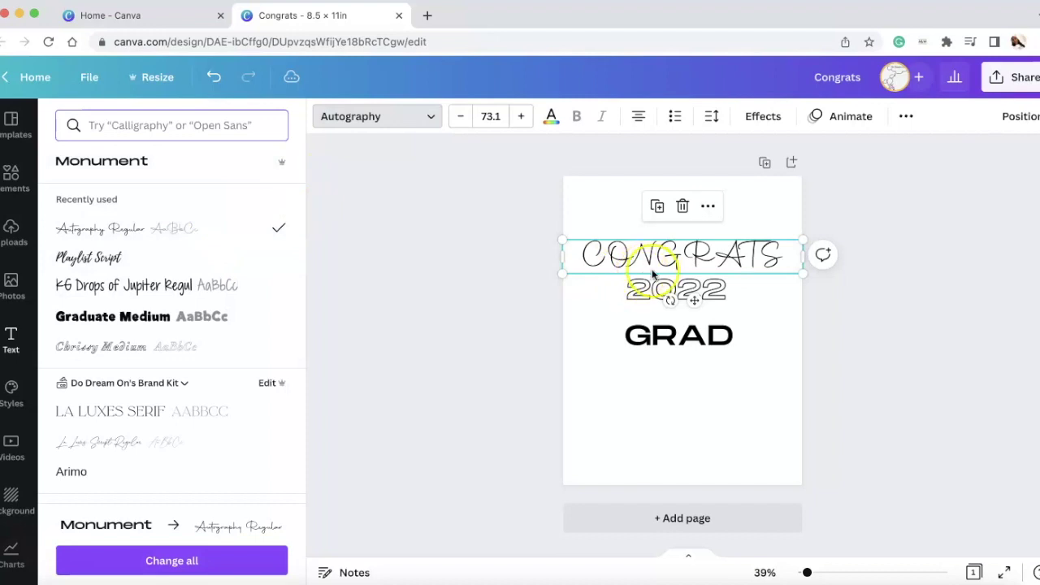
pyautogui.click(682, 206)
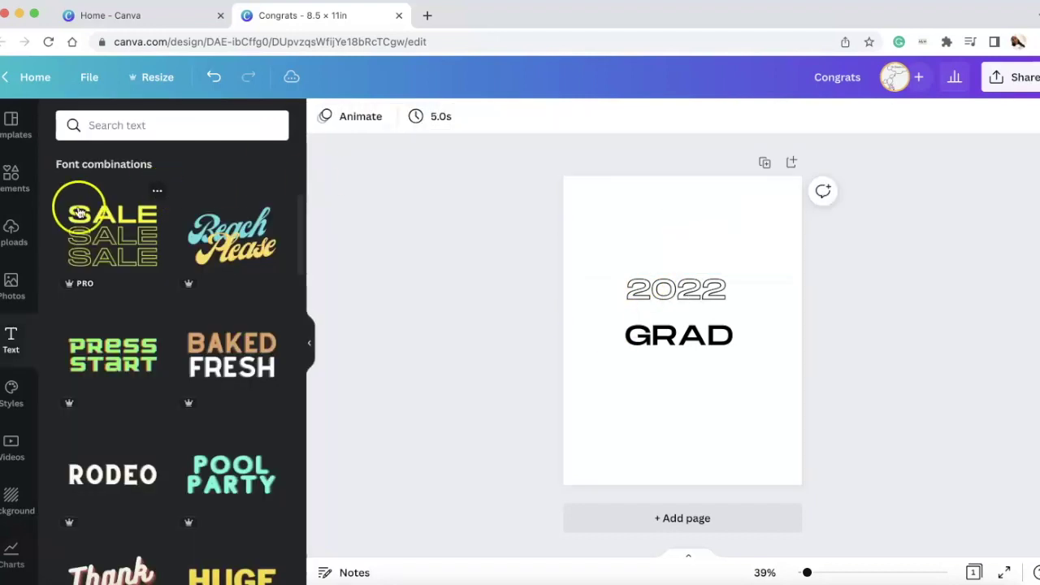
pyautogui.click(624, 281)
pyautogui.click(407, 251)
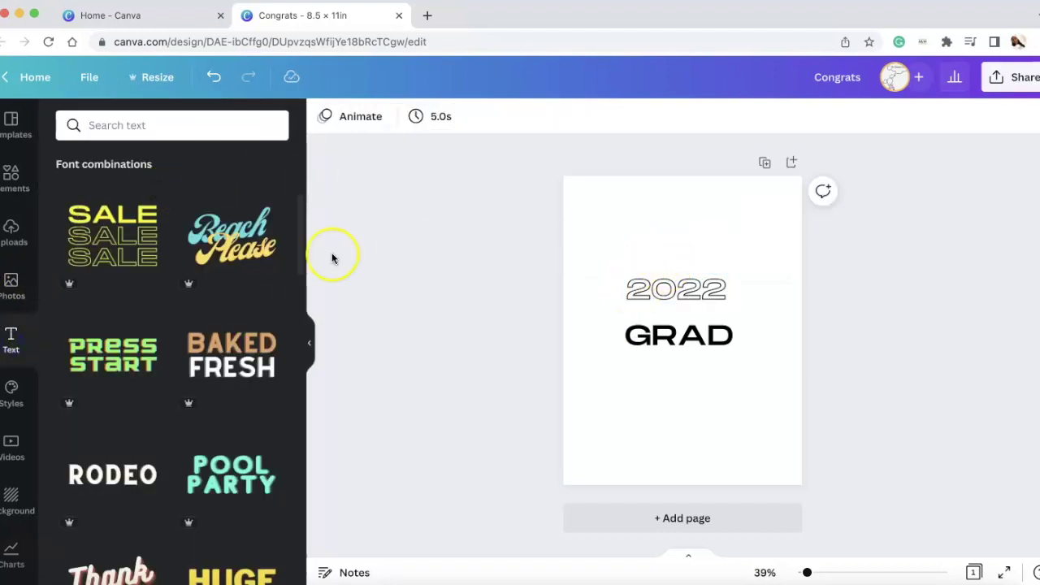
# Add a body text box, place it above 2022 and change its wording to Congrats
pyautogui.scroll(5, 128, 301)
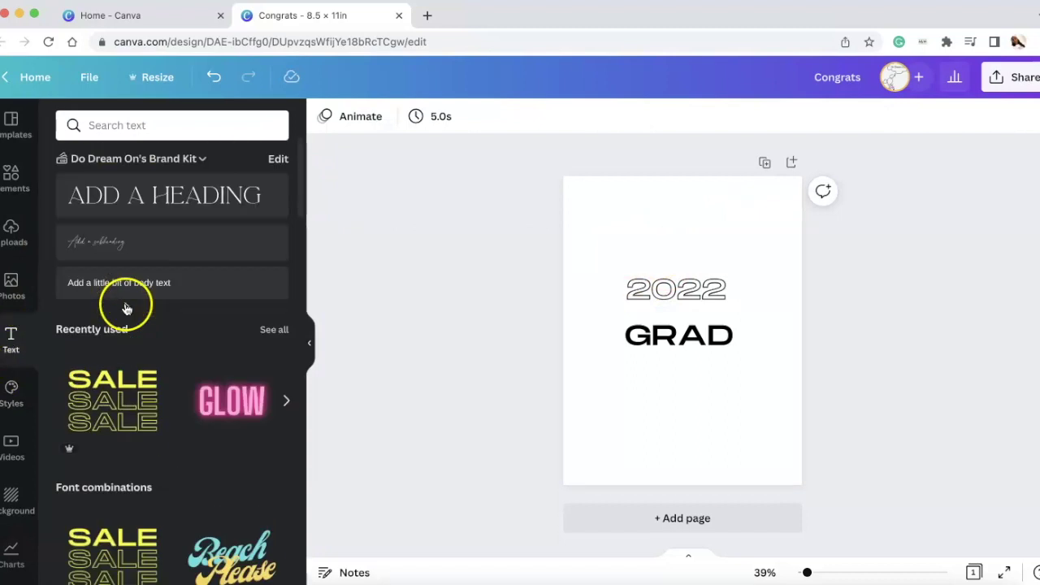
pyautogui.click(134, 284)
pyautogui.moveTo(650, 329); pyautogui.dragTo(561, 232)
pyautogui.click(694, 432)
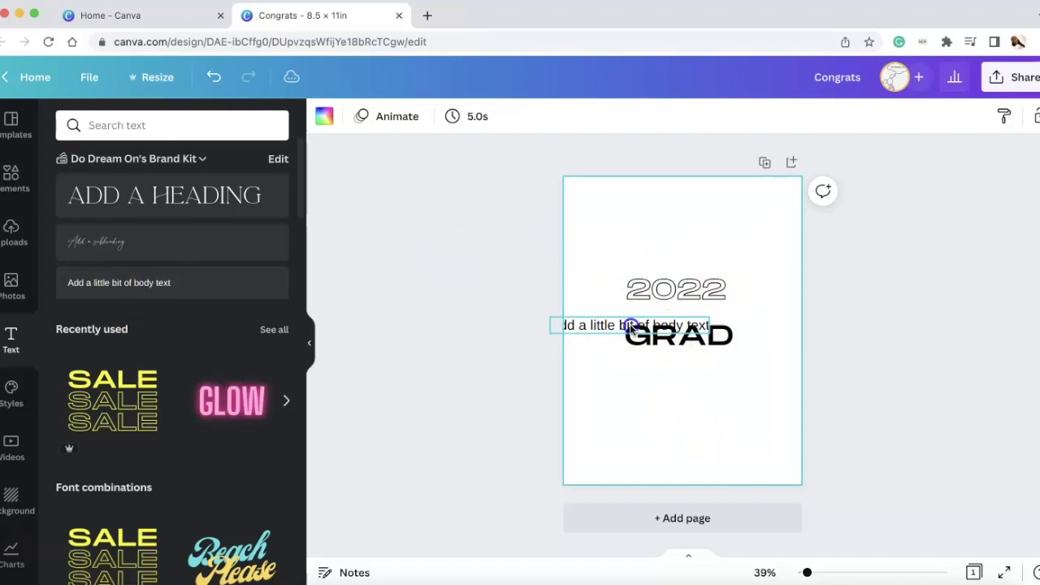
pyautogui.moveTo(632, 329); pyautogui.dragTo(669, 244)
pyautogui.doubleClick(672, 248)
pyautogui.write('Congrats')
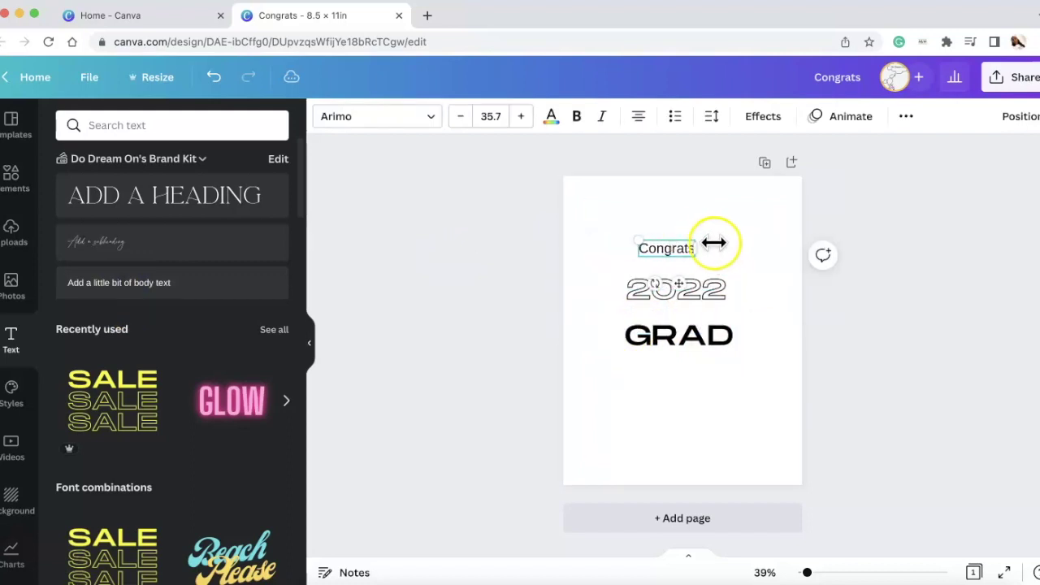
# Enlarge the Congrats text to size 103 and centre it above 2022
pyautogui.moveTo(696, 237); pyautogui.dragTo(805, 216)
pyautogui.click(877, 201)
pyautogui.moveTo(747, 235); pyautogui.dragTo(706, 241)
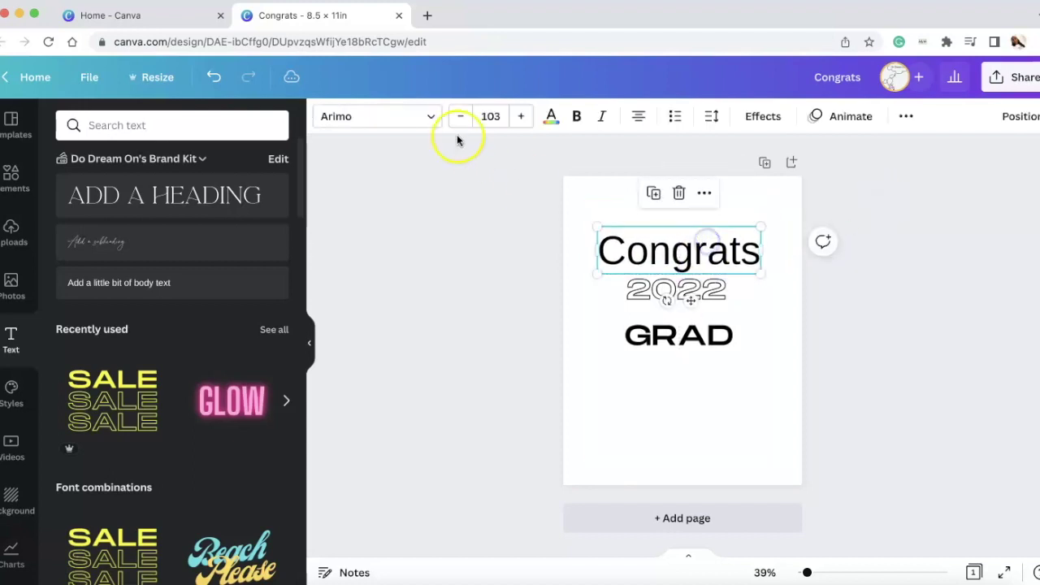
# Compare several recently used fonts on the Congrats text and set it in Playlist Script
pyautogui.click(432, 116)
pyautogui.click(179, 289)
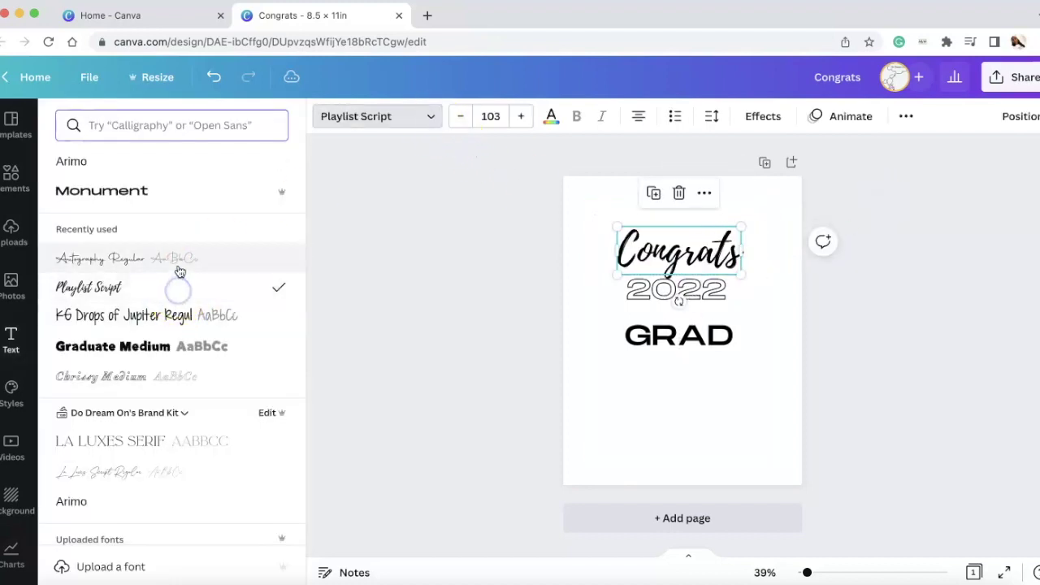
pyautogui.click(180, 268)
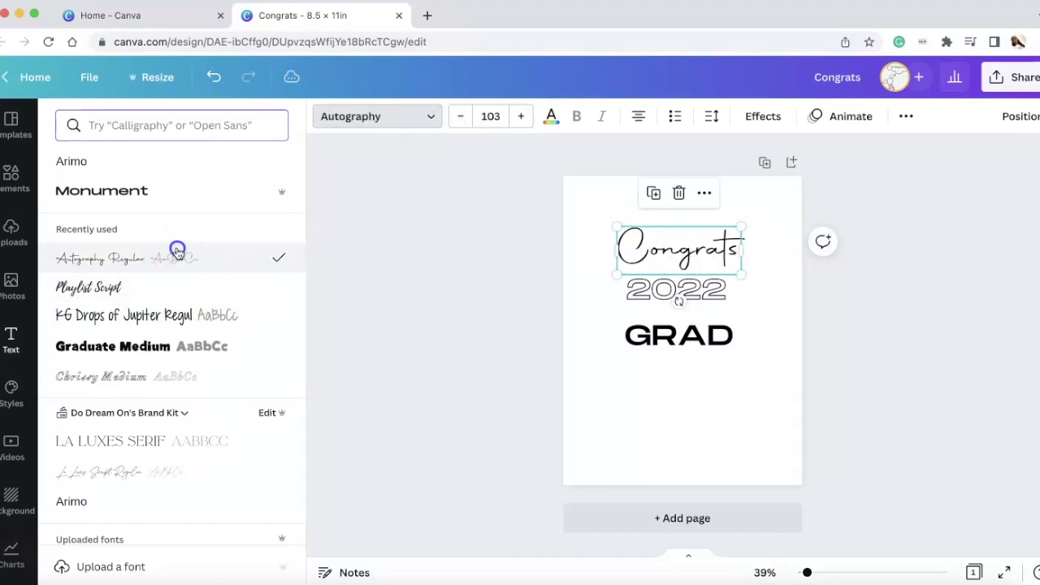
pyautogui.click(179, 312)
pyautogui.click(183, 373)
pyautogui.click(185, 321)
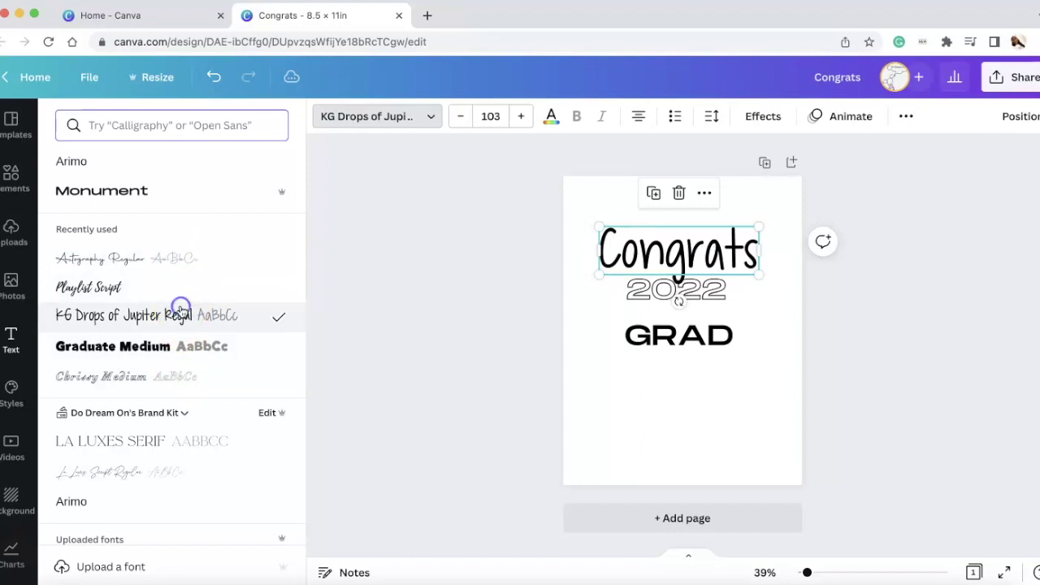
pyautogui.click(180, 286)
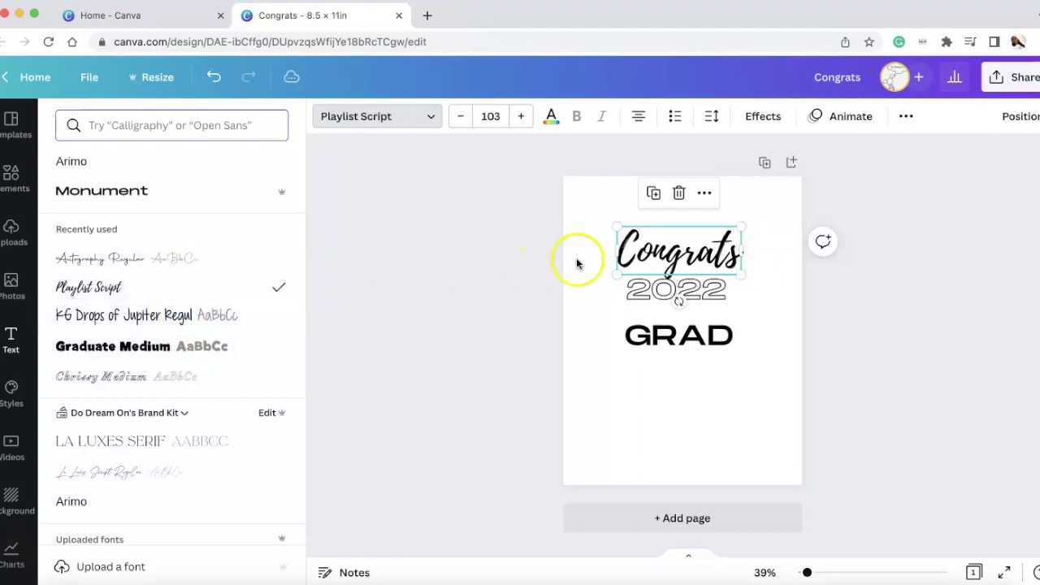
# Enlarge Congrats to size 167 across the upper page and shift 2022 down to just above GRAD
pyautogui.moveTo(762, 277); pyautogui.dragTo(829, 286)
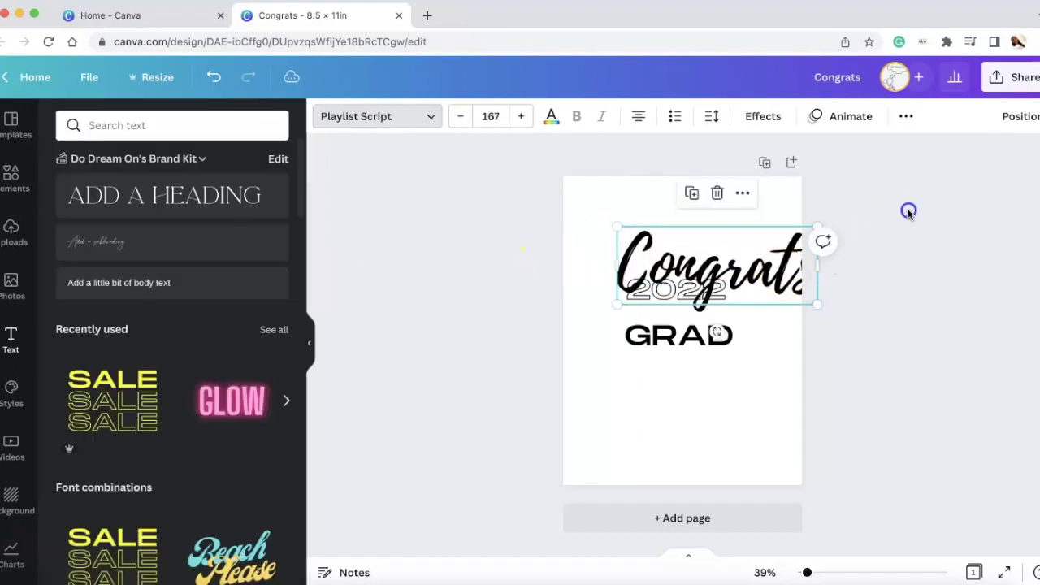
pyautogui.click(747, 372)
pyautogui.moveTo(754, 286); pyautogui.dragTo(708, 302)
pyautogui.click(712, 291)
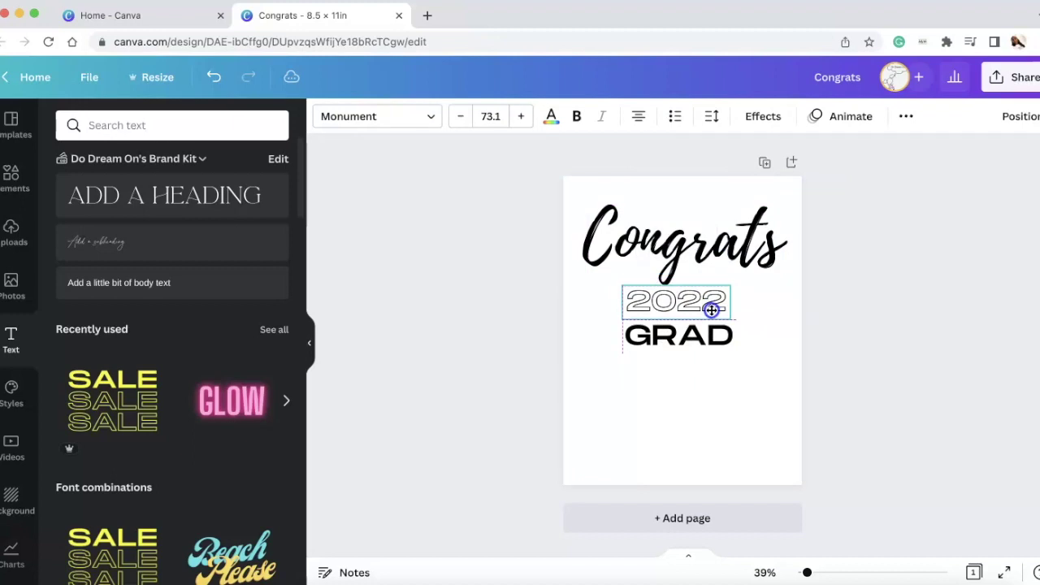
# Change the GRAD text's font to Graduate Medium and enlarge it to size 147
pyautogui.click(719, 341)
pyautogui.click(431, 117)
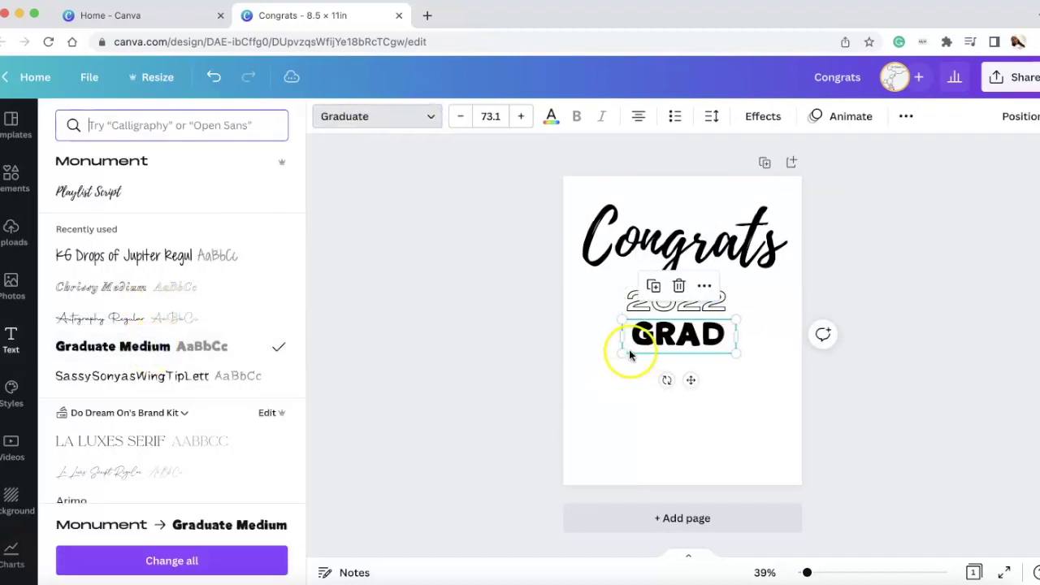
pyautogui.moveTo(623, 352); pyautogui.dragTo(566, 398)
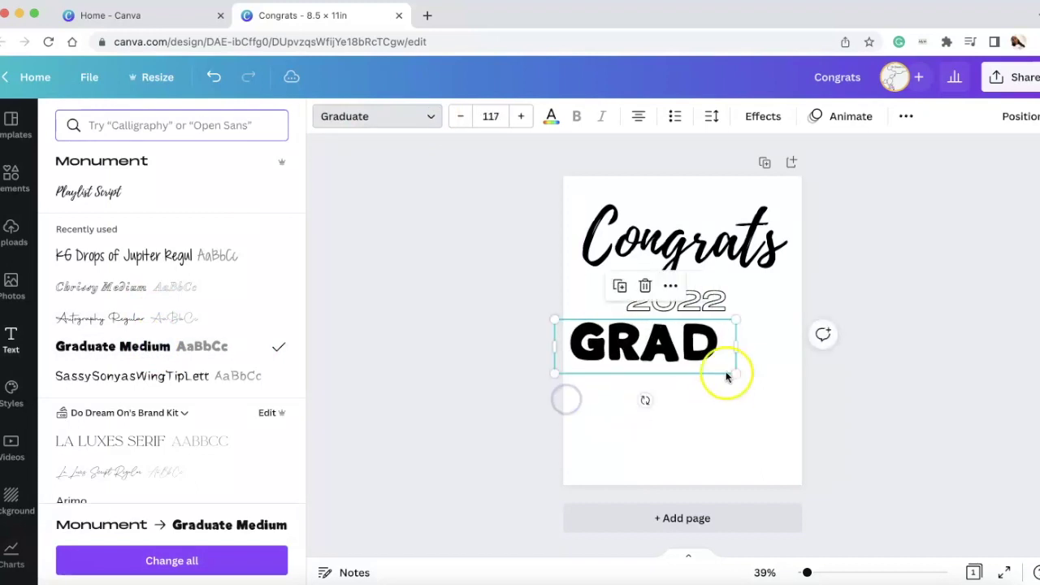
pyautogui.moveTo(735, 375); pyautogui.dragTo(784, 386)
# Move the enlarged GRAD text down to leave more room beneath 2022
pyautogui.click(691, 380)
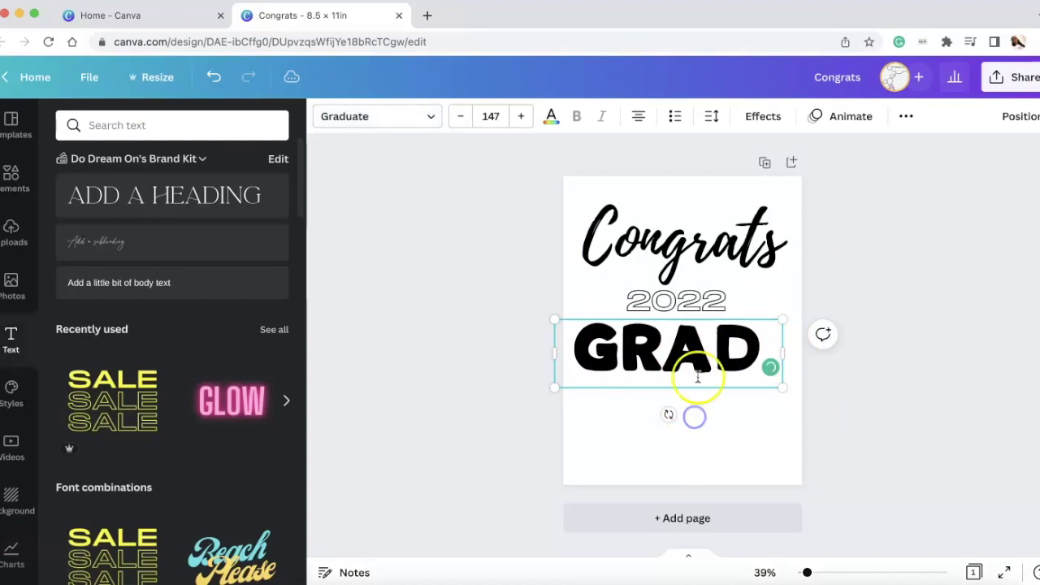
pyautogui.click(735, 420)
pyautogui.moveTo(716, 376); pyautogui.dragTo(735, 396)
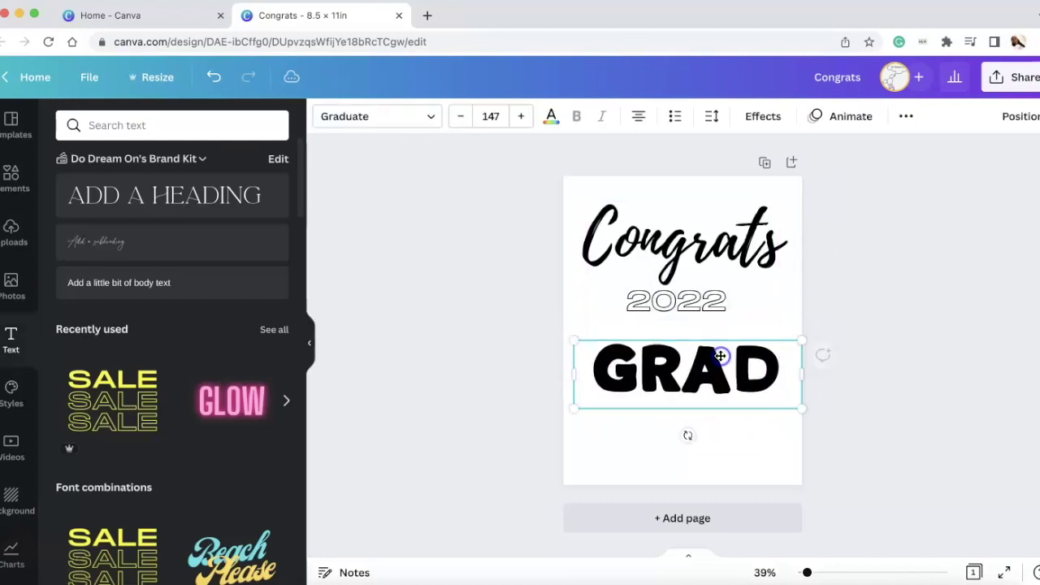
# Enlarge the outlined 2022 text to size 126 and centre it between Congrats and GRAD
pyautogui.click(712, 303)
pyautogui.click(598, 292)
pyautogui.click(674, 299)
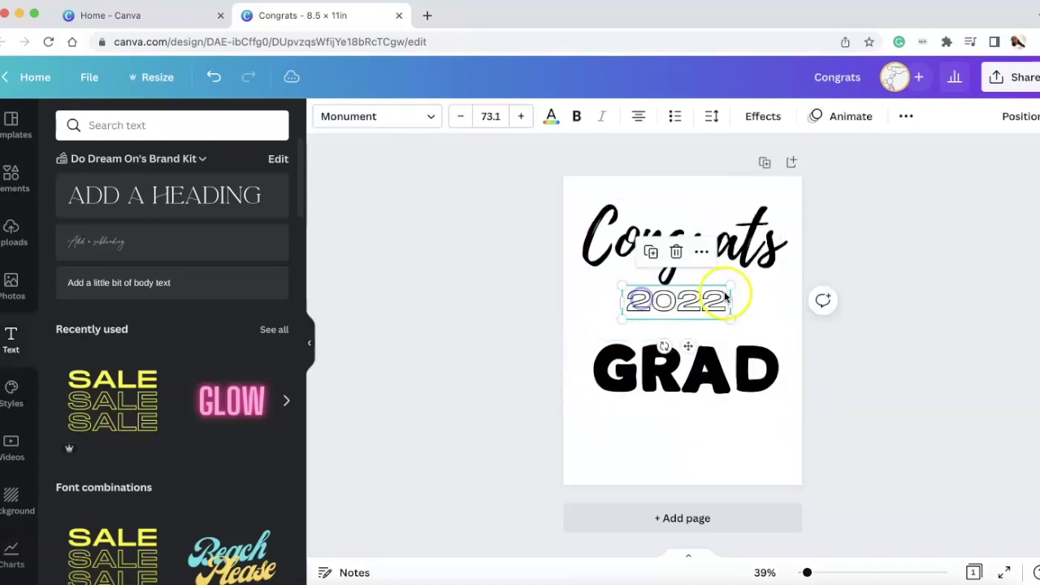
pyautogui.moveTo(725, 283); pyautogui.dragTo(789, 252)
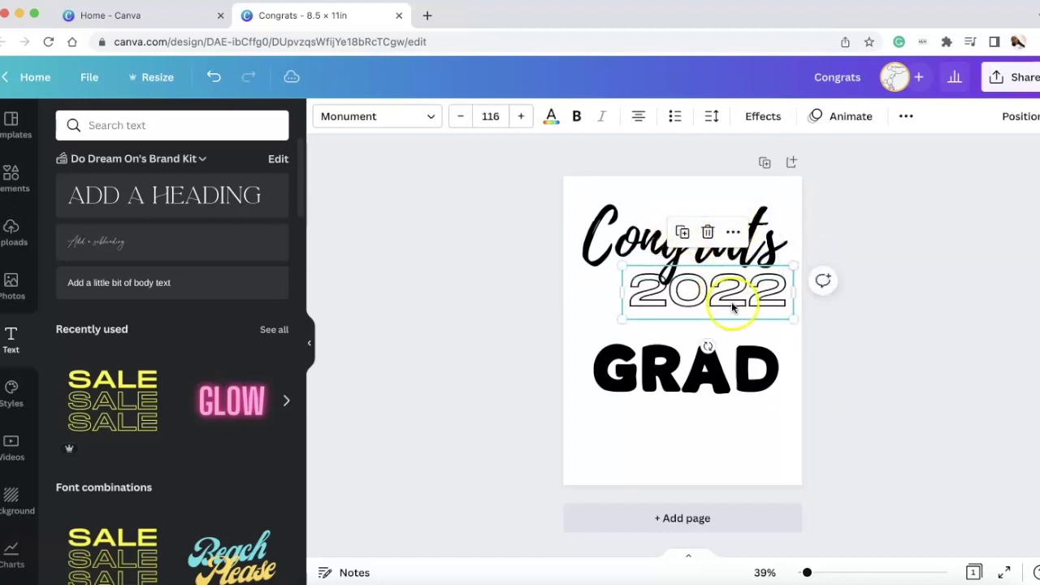
pyautogui.moveTo(758, 297); pyautogui.dragTo(731, 324)
pyautogui.moveTo(769, 284); pyautogui.dragTo(817, 266)
pyautogui.moveTo(816, 340); pyautogui.dragTo(742, 325)
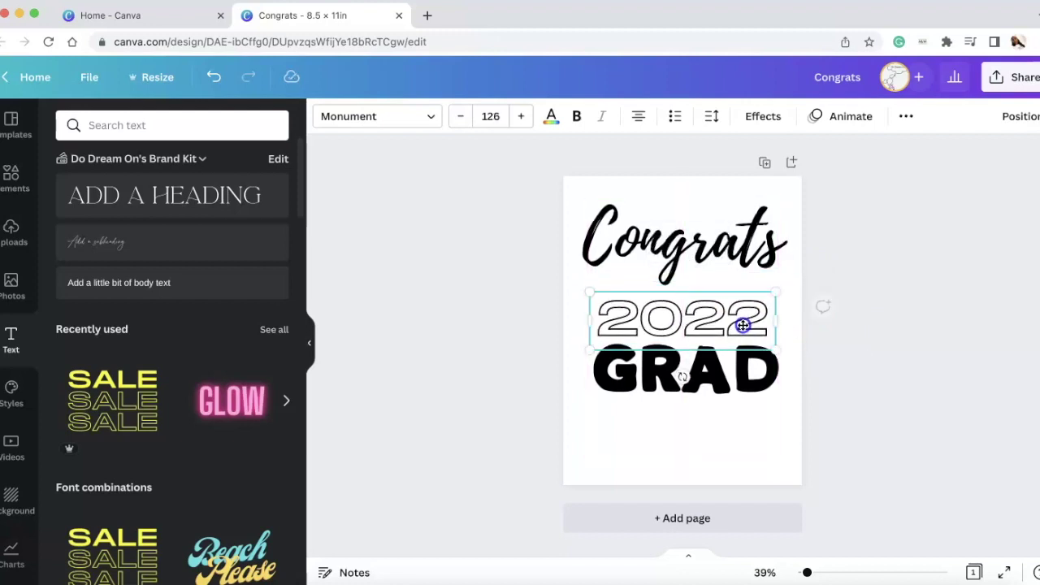
# Lower the Congrats text towards 2022 and nudge 2022 slightly to the left
pyautogui.moveTo(747, 241); pyautogui.dragTo(757, 260)
pyautogui.click(734, 316)
pyautogui.moveTo(733, 315)
pyautogui.mouseDown()
pyautogui.moveTo(734, 207)
pyautogui.moveTo(727, 313)
pyautogui.mouseUp()
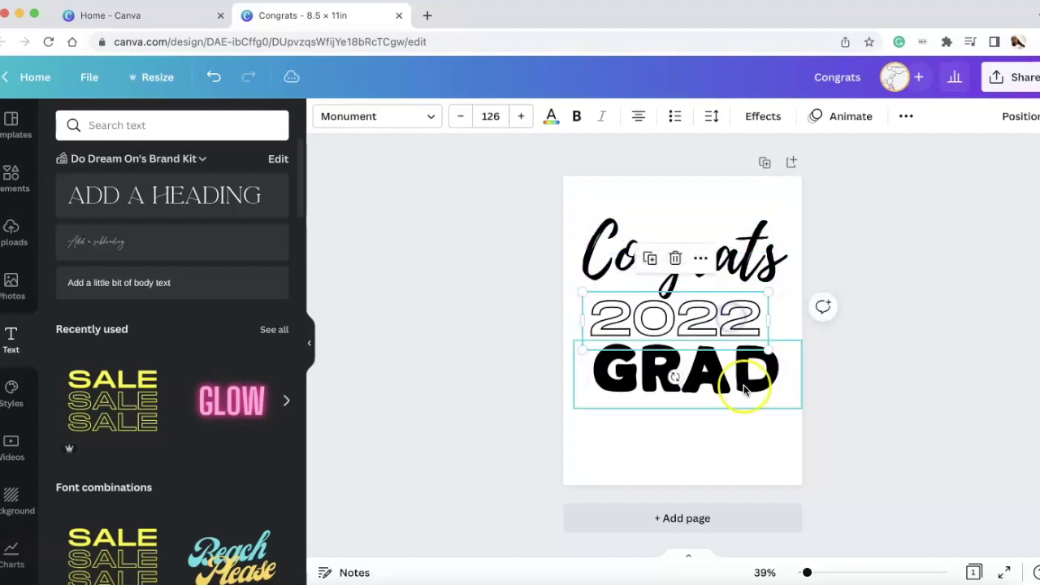
# Shrink the Congrats text to size 102 and place it directly above 2022, aligned to its left edge
pyautogui.click(786, 432)
pyautogui.click(730, 266)
pyautogui.moveTo(589, 215); pyautogui.dragTo(671, 225)
pyautogui.click(827, 326)
pyautogui.moveTo(769, 276); pyautogui.dragTo(690, 286)
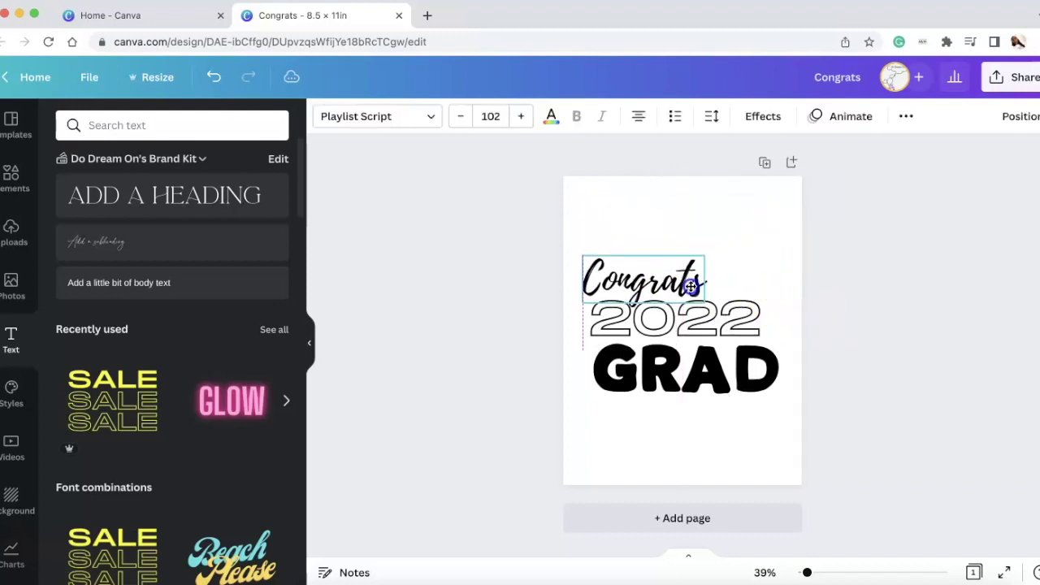
# Shrink the GRAD text to size 110 and centre it directly beneath 2022
pyautogui.click(772, 448)
pyautogui.click(759, 390)
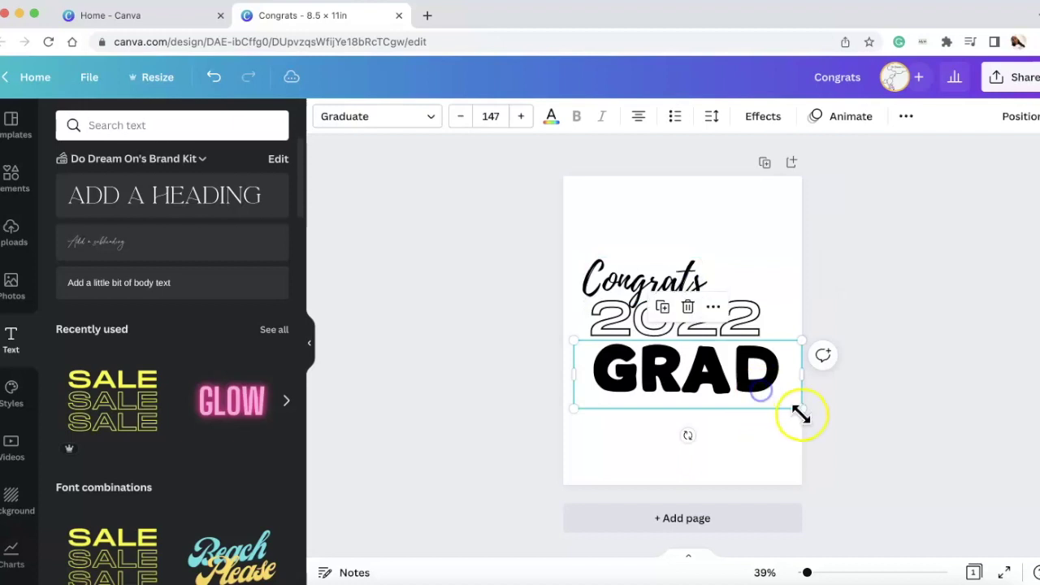
pyautogui.moveTo(802, 411); pyautogui.dragTo(708, 364)
pyautogui.click(763, 395)
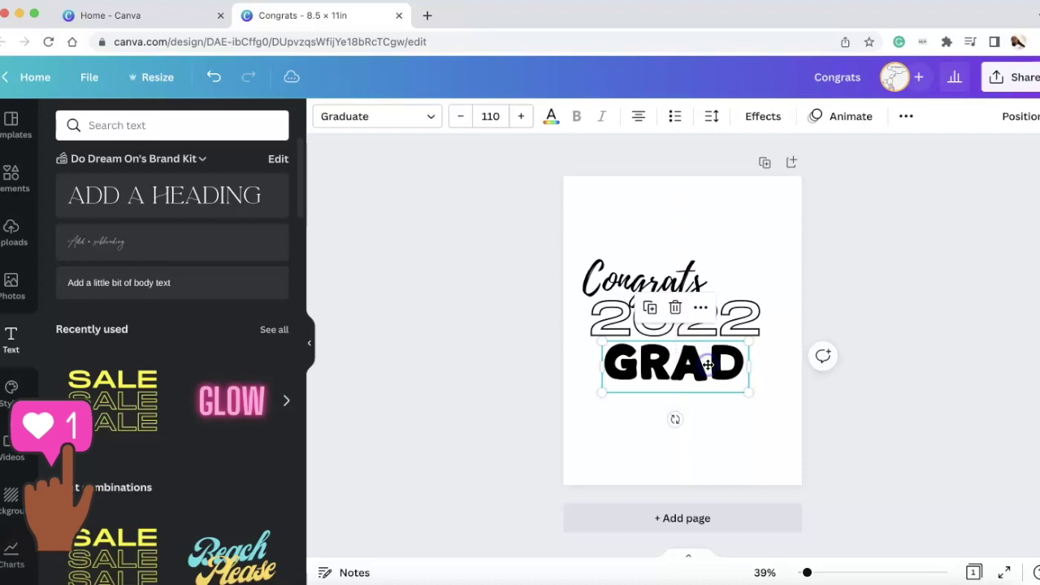
# Search the elements for "cap" and add the black graduation cap graphic to the page
pyautogui.click(12, 175)
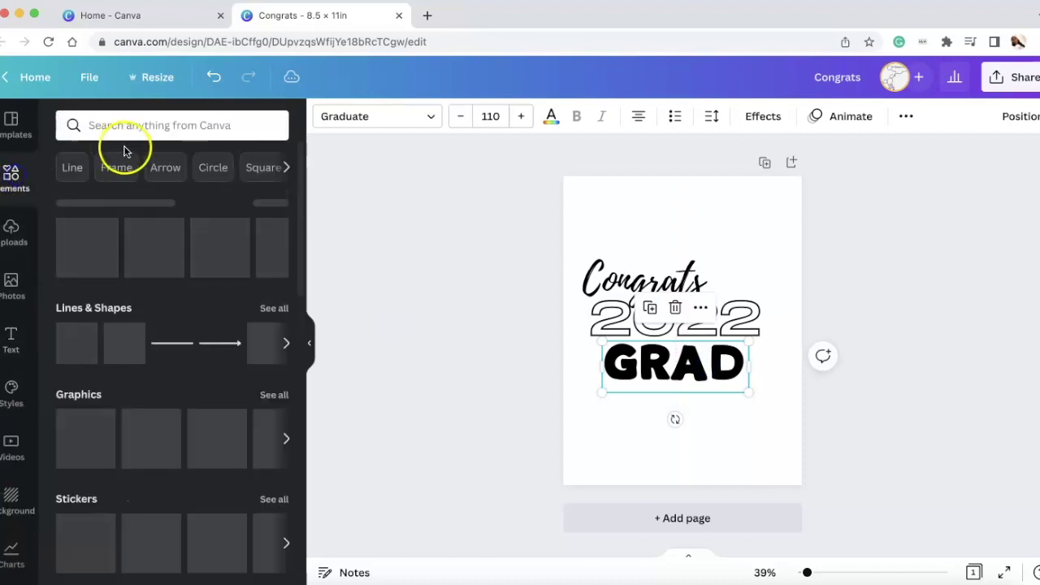
pyautogui.click(134, 127)
pyautogui.write('cap')
pyautogui.press('Return')
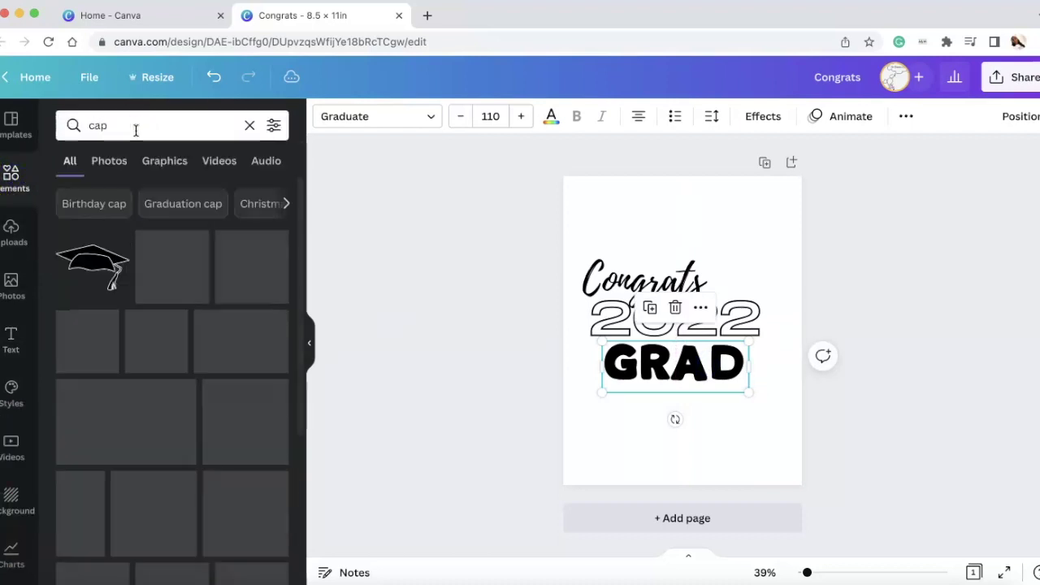
pyautogui.click(88, 263)
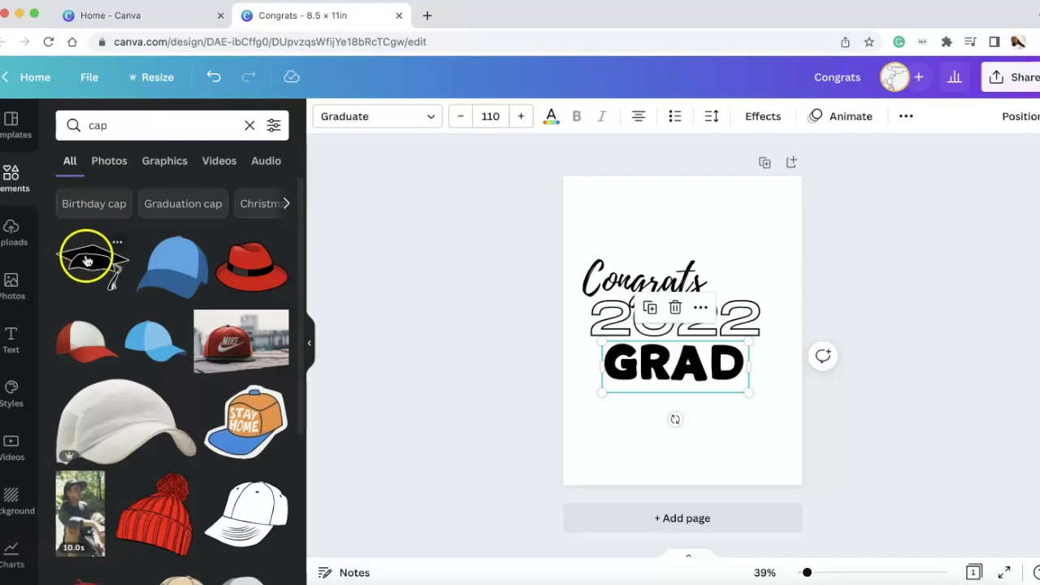
# Resize the graduation cap and place it above the right end of the Congrats and 2022 text
pyautogui.moveTo(672, 314); pyautogui.dragTo(712, 244)
pyautogui.moveTo(772, 285); pyautogui.dragTo(801, 285)
pyautogui.moveTo(758, 258); pyautogui.dragTo(742, 252)
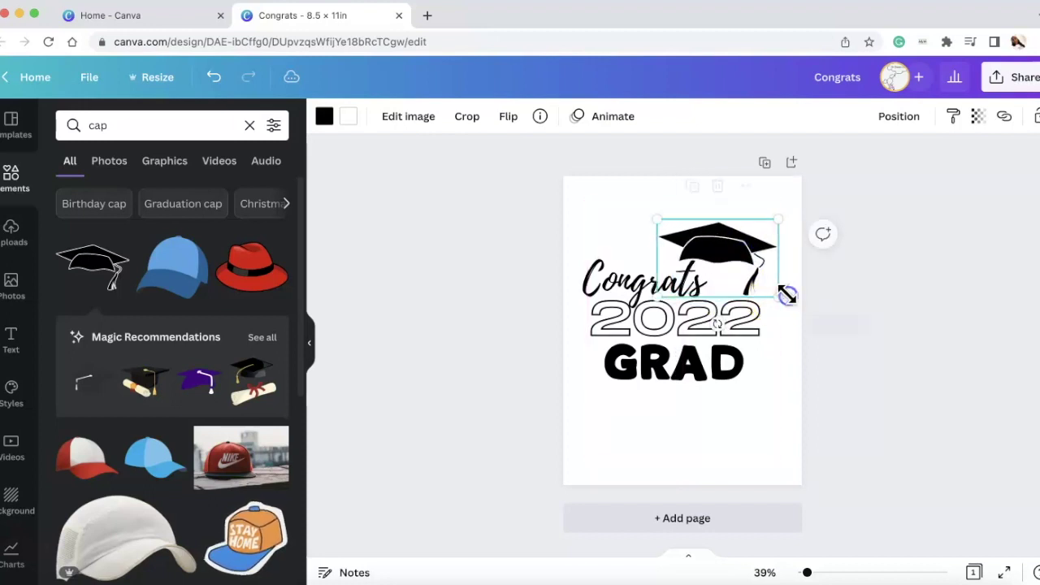
# Tilt the graduation cap slightly clockwise and adjust its position over the end of Congrats
pyautogui.moveTo(713, 319); pyautogui.dragTo(702, 323)
pyautogui.click(705, 259)
pyautogui.moveTo(716, 252); pyautogui.dragTo(718, 258)
pyautogui.click(728, 319)
pyautogui.click(762, 387)
pyautogui.click(864, 327)
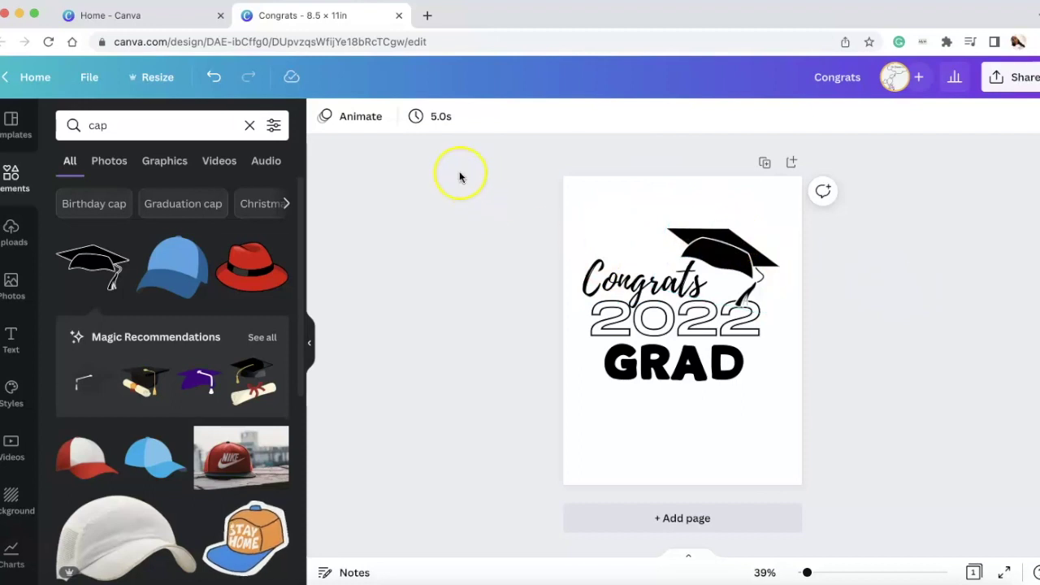
# Change the graduation cap's black colour to Royal blue #5271ff
pyautogui.click(713, 229)
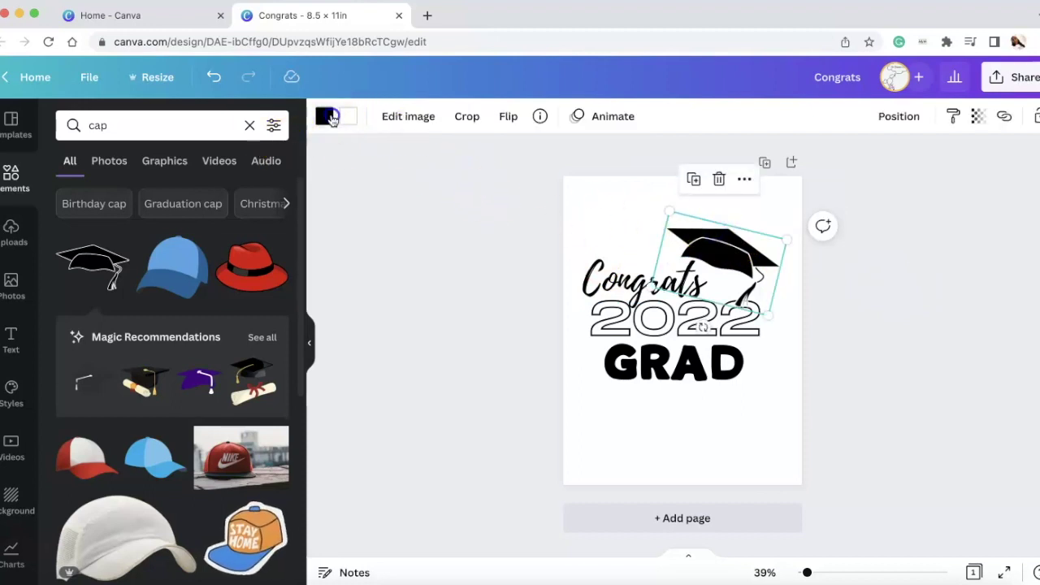
pyautogui.click(329, 116)
pyautogui.scroll(-5, 99, 340)
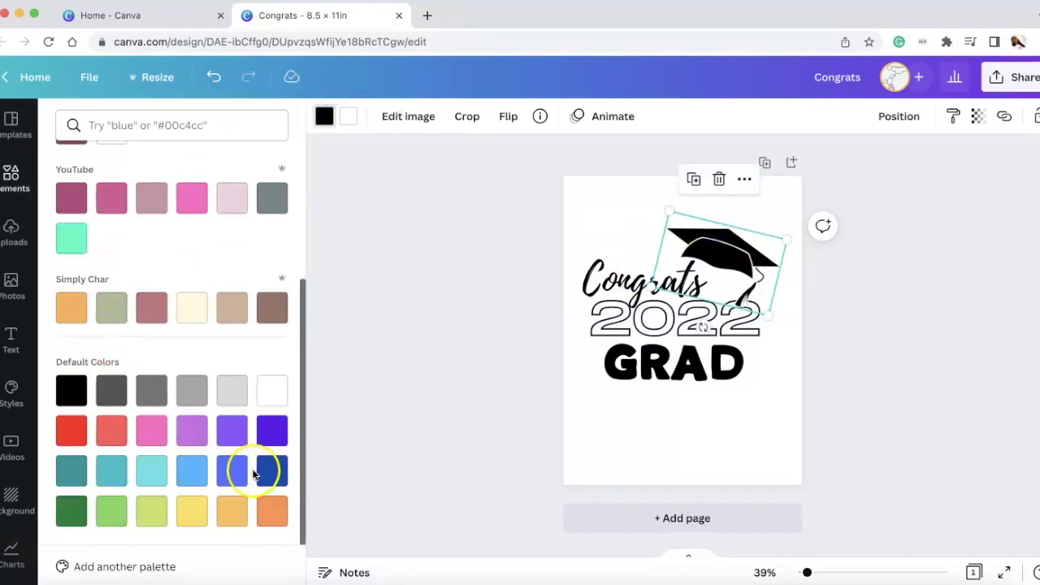
pyautogui.click(233, 471)
# Change the GRAD text colour to Royal blue #5271ff
pyautogui.click(642, 387)
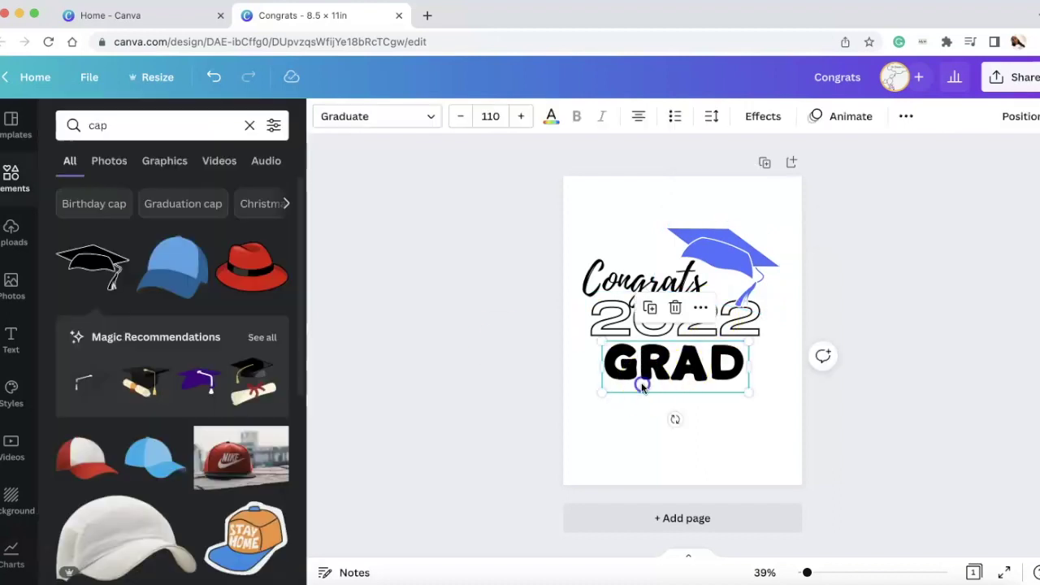
pyautogui.click(550, 120)
pyautogui.scroll(-5, 178, 398)
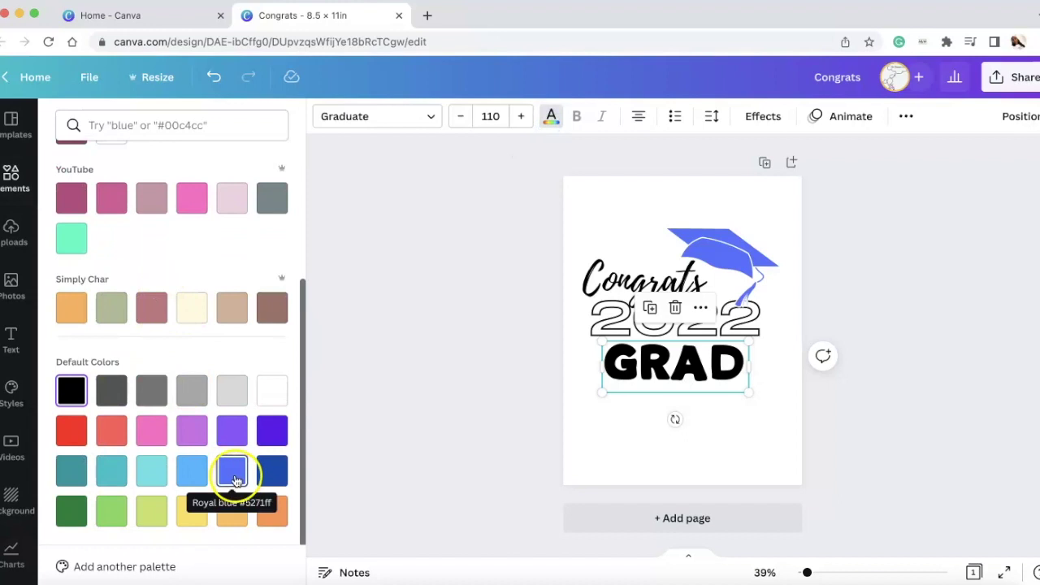
pyautogui.click(234, 478)
# Colour the Congrats text and the outlined 2022 text red from the default colours
pyautogui.click(592, 279)
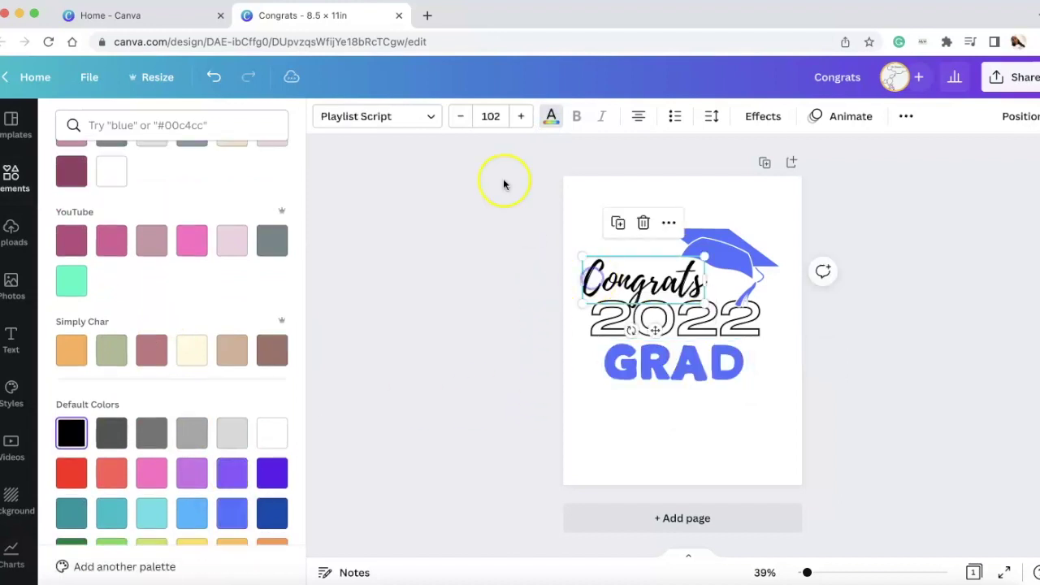
pyautogui.click(550, 122)
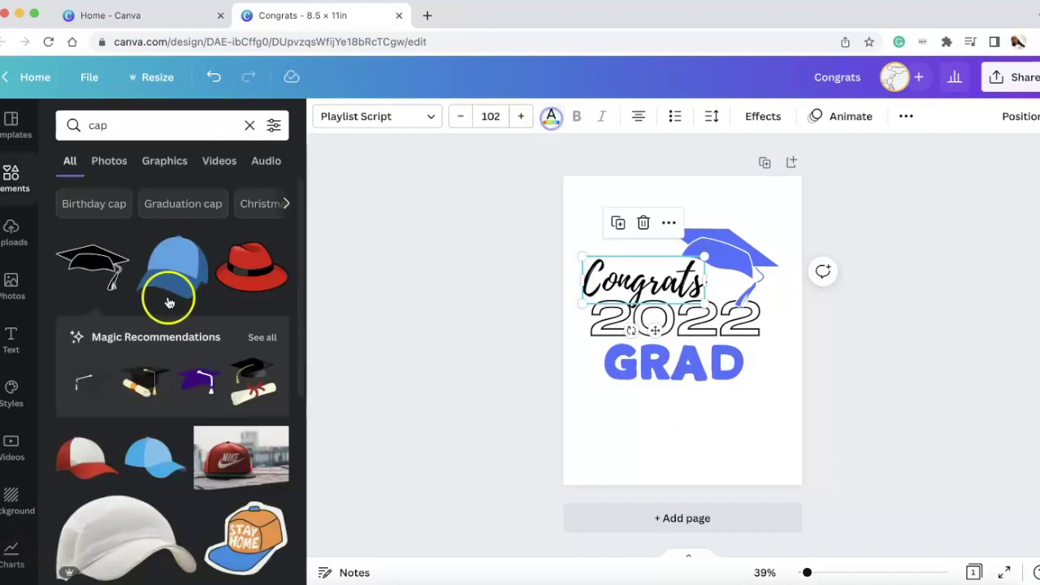
pyautogui.click(549, 116)
pyautogui.scroll(-5, 202, 345)
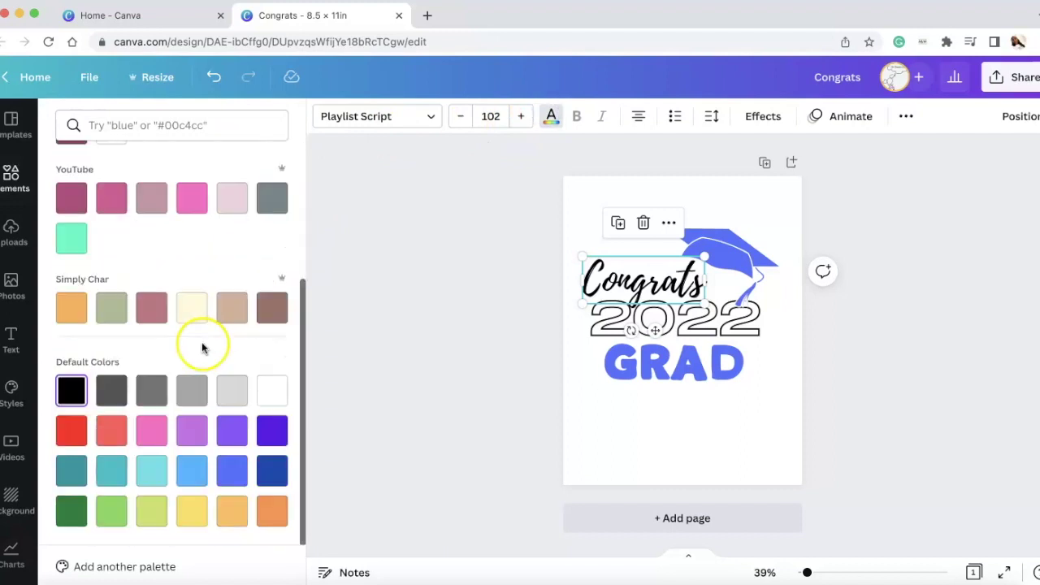
pyautogui.click(68, 439)
pyautogui.click(601, 320)
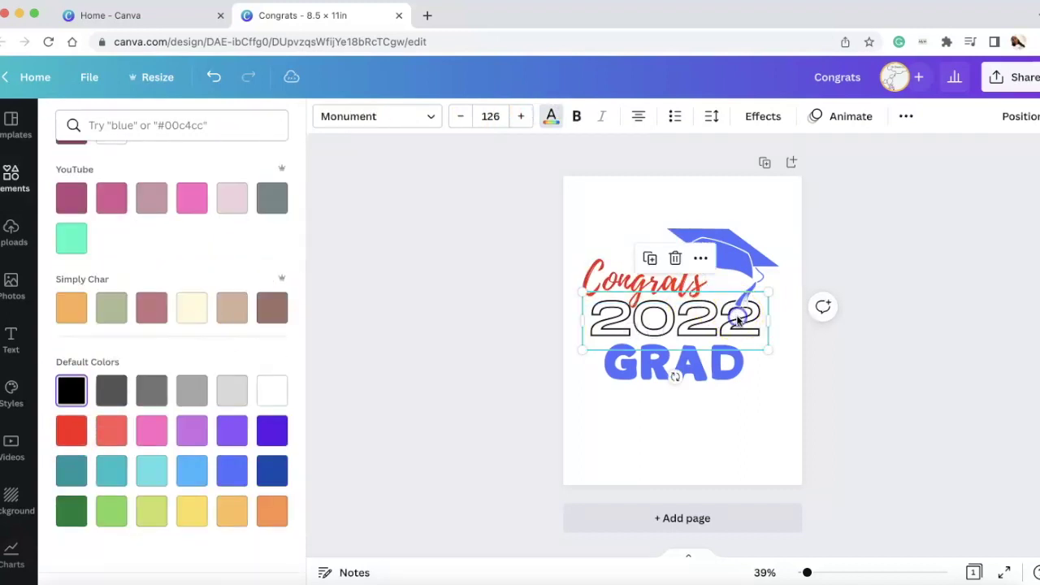
pyautogui.click(71, 431)
pyautogui.click(713, 381)
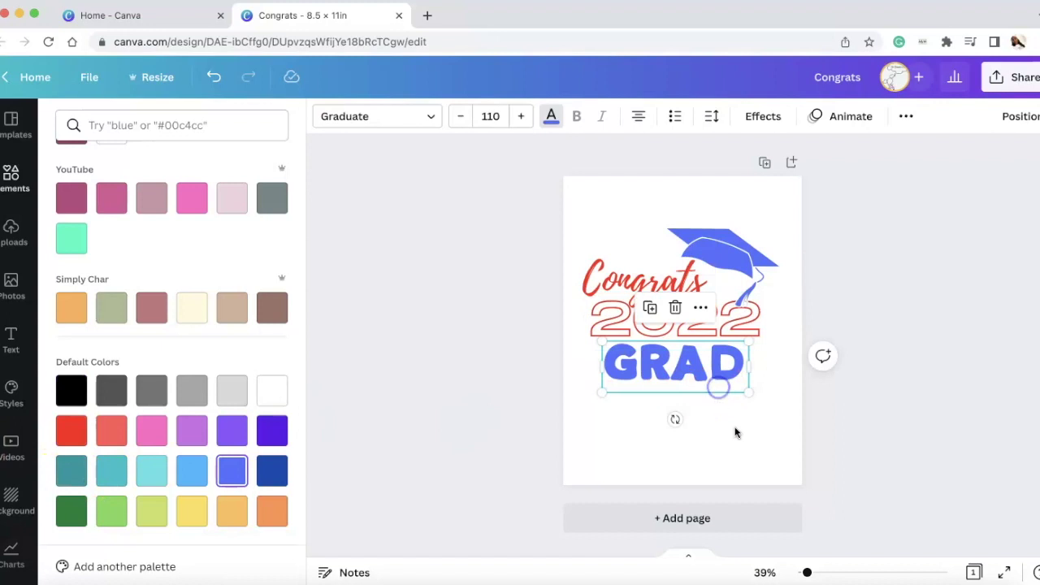
pyautogui.click(739, 439)
pyautogui.click(739, 443)
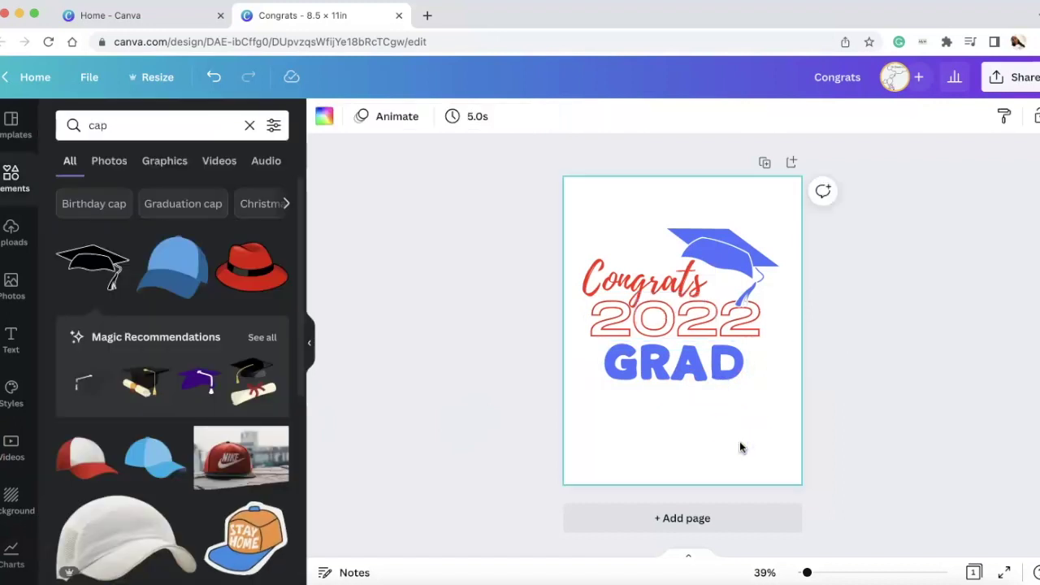
# Recolour the 2022 text royal blue and the GRAD text red using the document colours
pyautogui.click(737, 323)
pyautogui.click(550, 120)
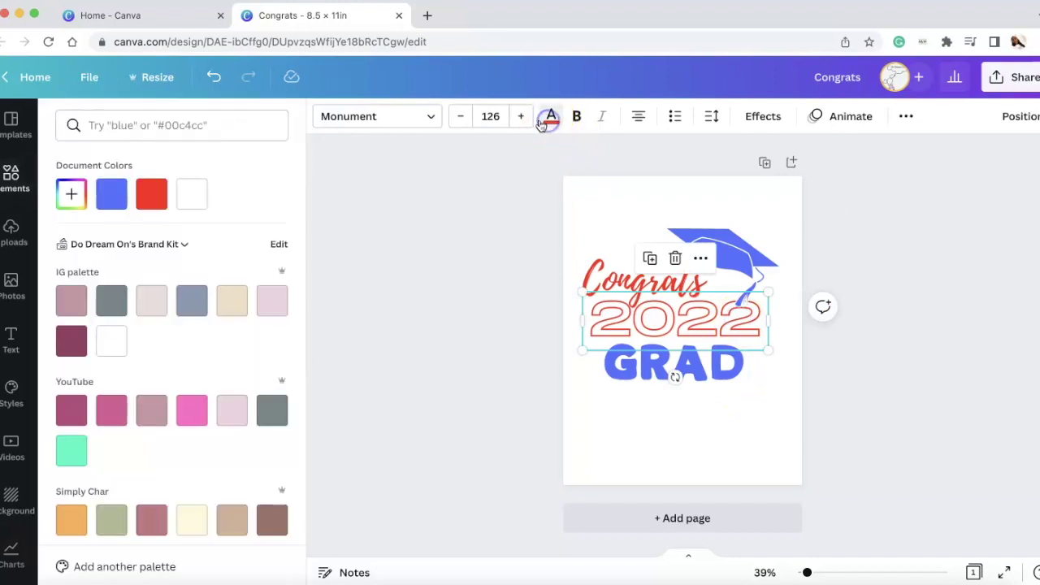
pyautogui.click(667, 361)
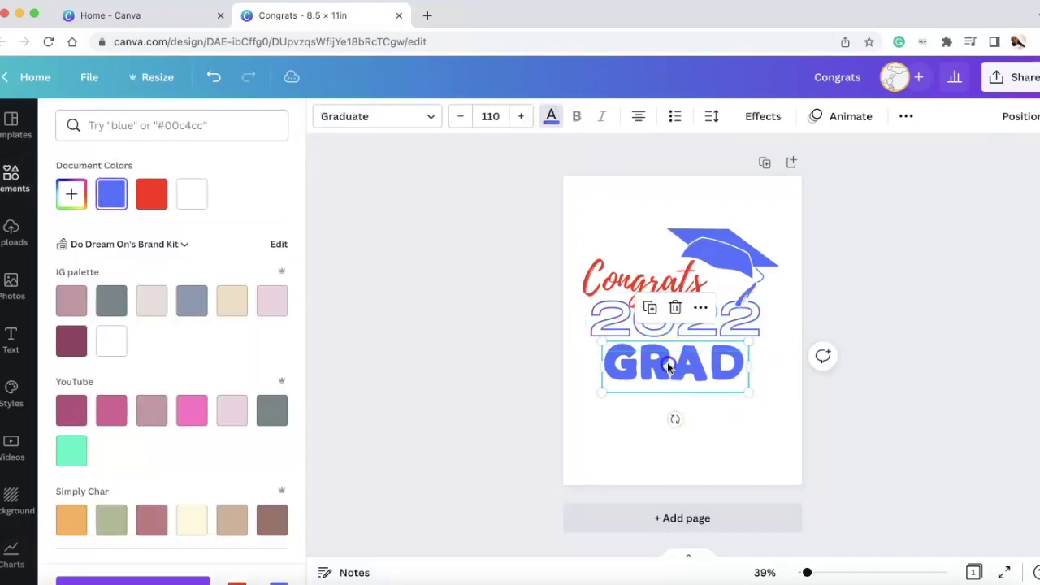
pyautogui.click(151, 199)
pyautogui.click(940, 231)
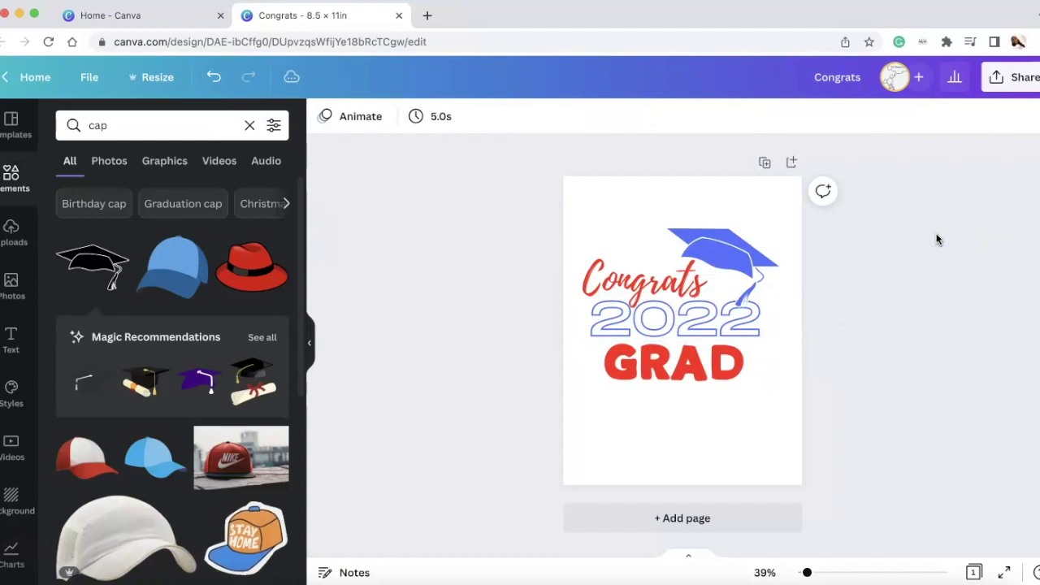
# Select the cap and all three text elements together and move them down to centre the design on the page
pyautogui.moveTo(471, 201); pyautogui.dragTo(882, 411)
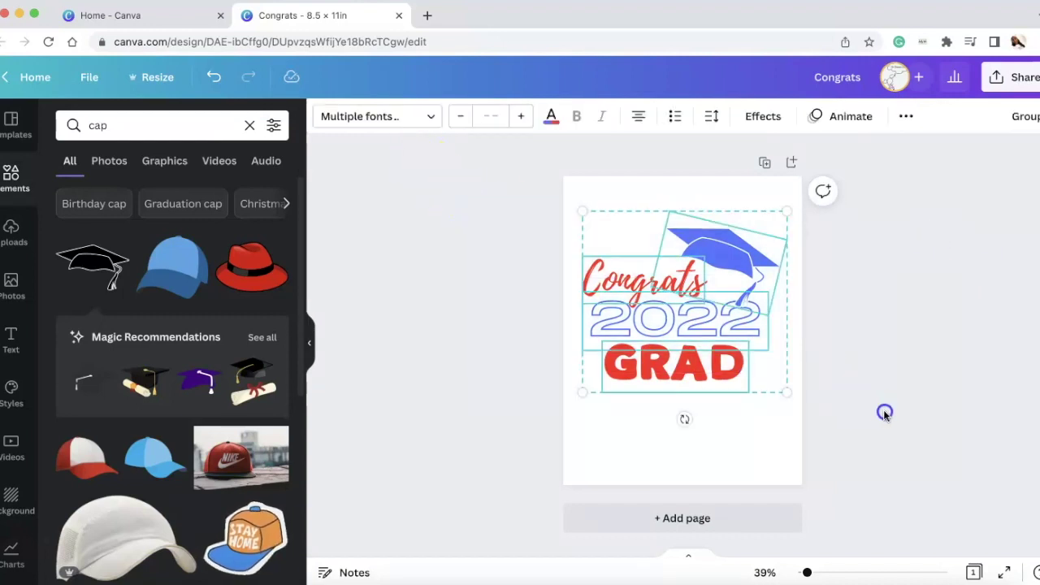
pyautogui.moveTo(687, 308); pyautogui.dragTo(686, 334)
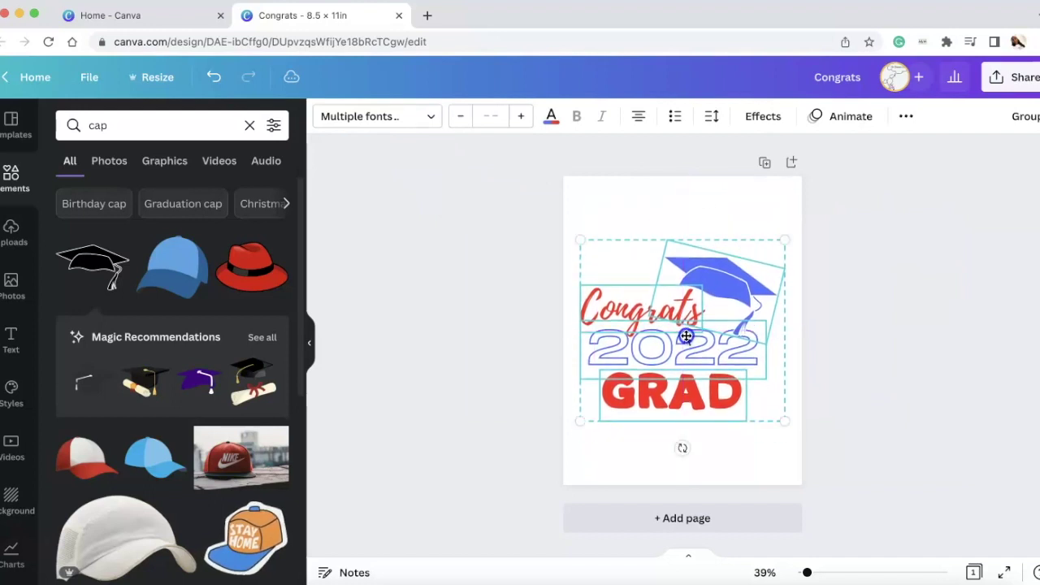
pyautogui.click(935, 233)
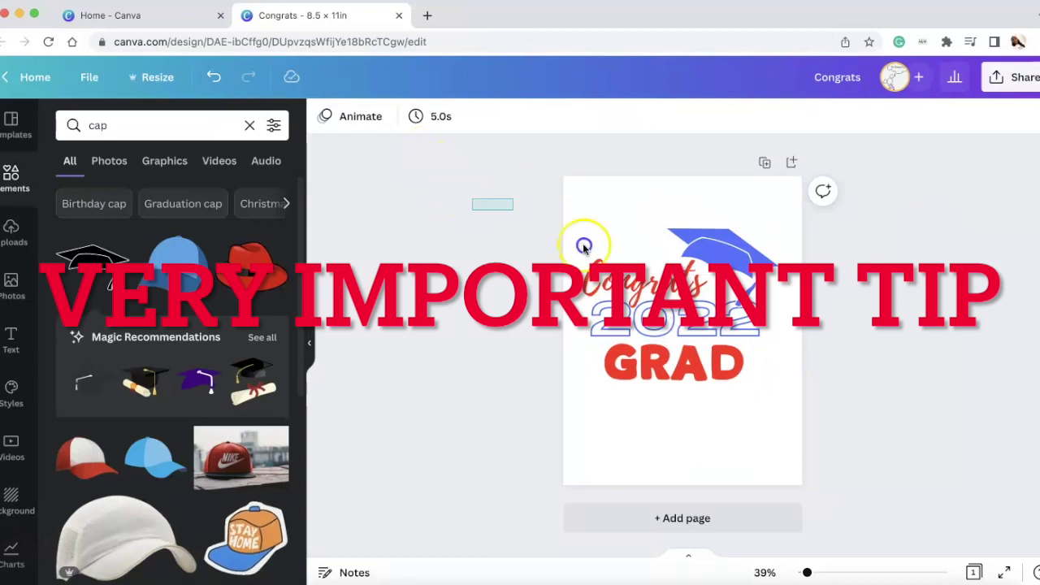
pyautogui.moveTo(584, 246); pyautogui.dragTo(877, 414)
pyautogui.moveTo(689, 307); pyautogui.dragTo(686, 329)
pyautogui.hotkey('ctrl', 'z')
pyautogui.click(936, 236)
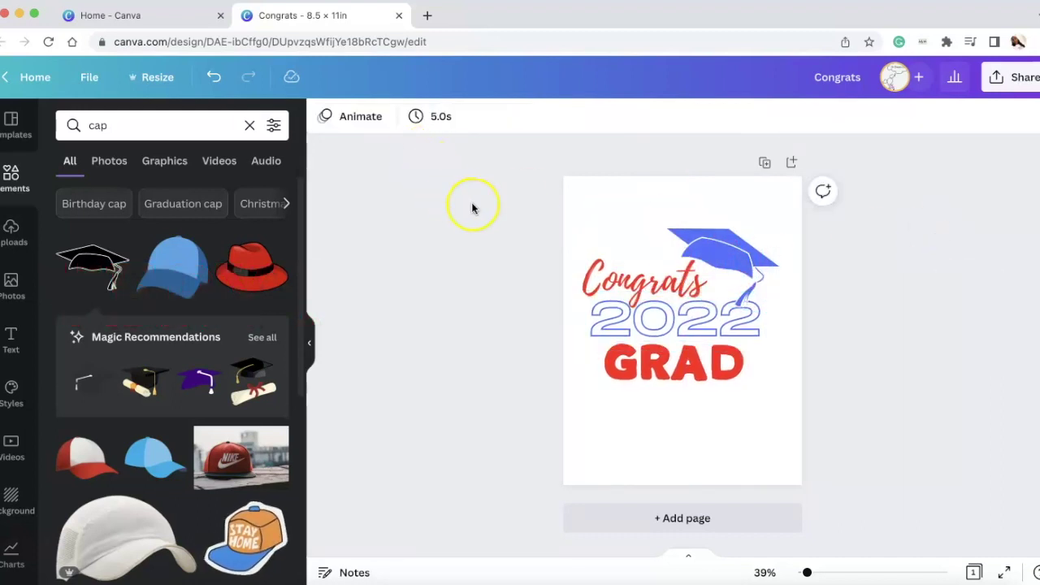
pyautogui.moveTo(468, 193); pyautogui.dragTo(884, 411)
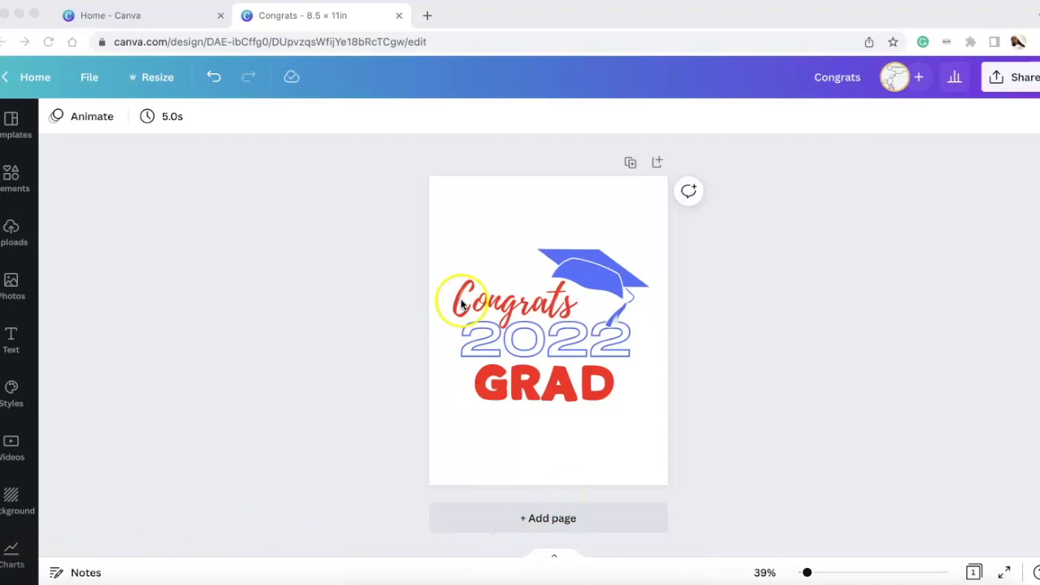
# Download the design as an SVG file with a transparent background
pyautogui.click(1021, 81)
pyautogui.click(1020, 82)
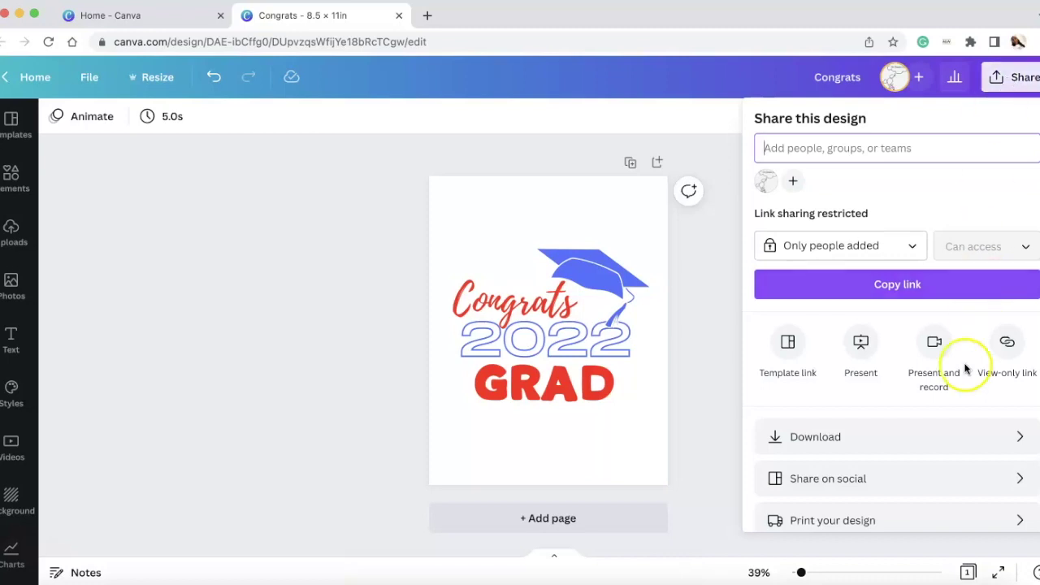
pyautogui.click(977, 438)
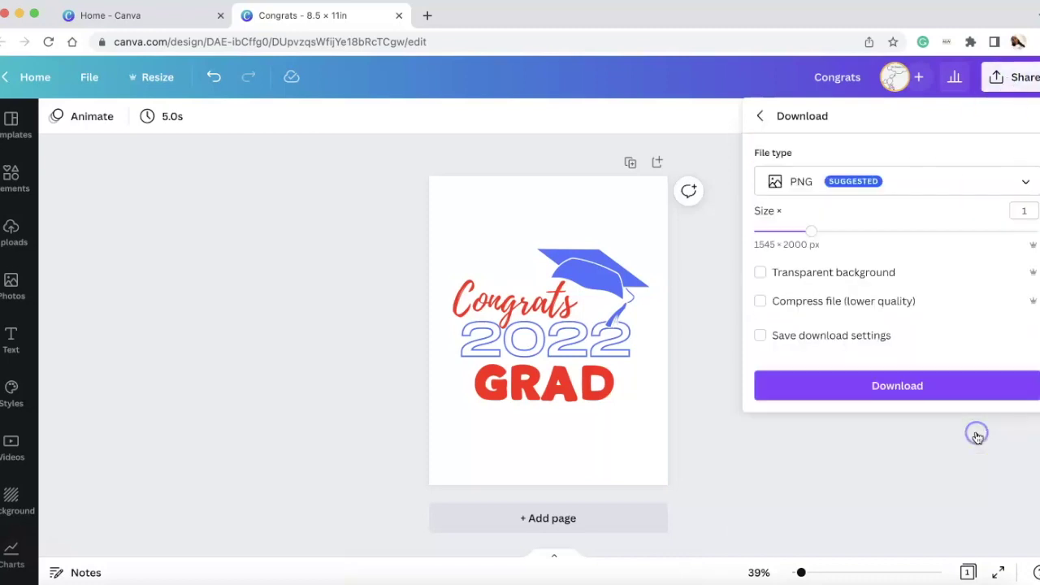
pyautogui.click(1027, 182)
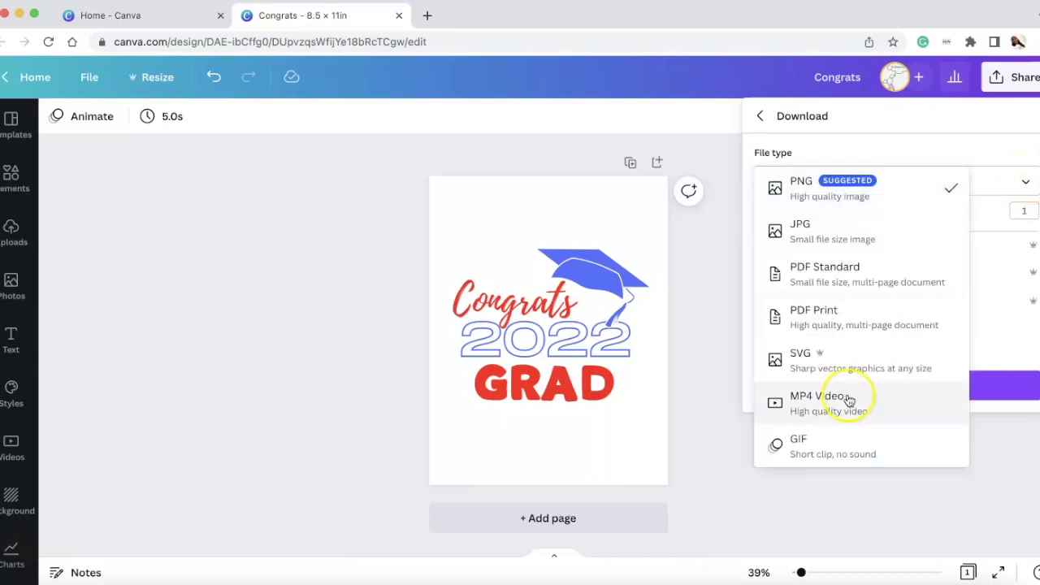
pyautogui.click(893, 355)
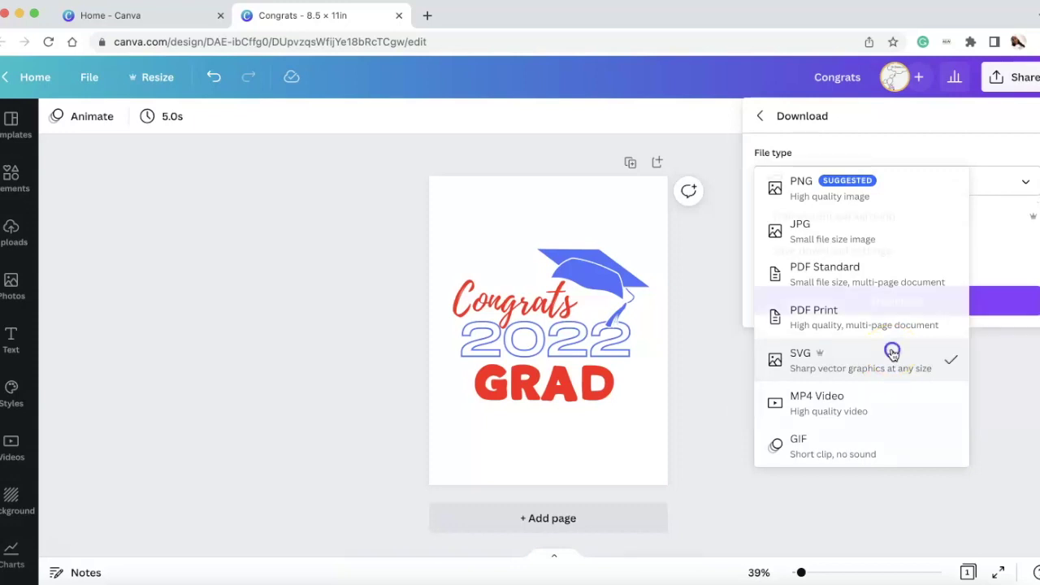
pyautogui.click(762, 217)
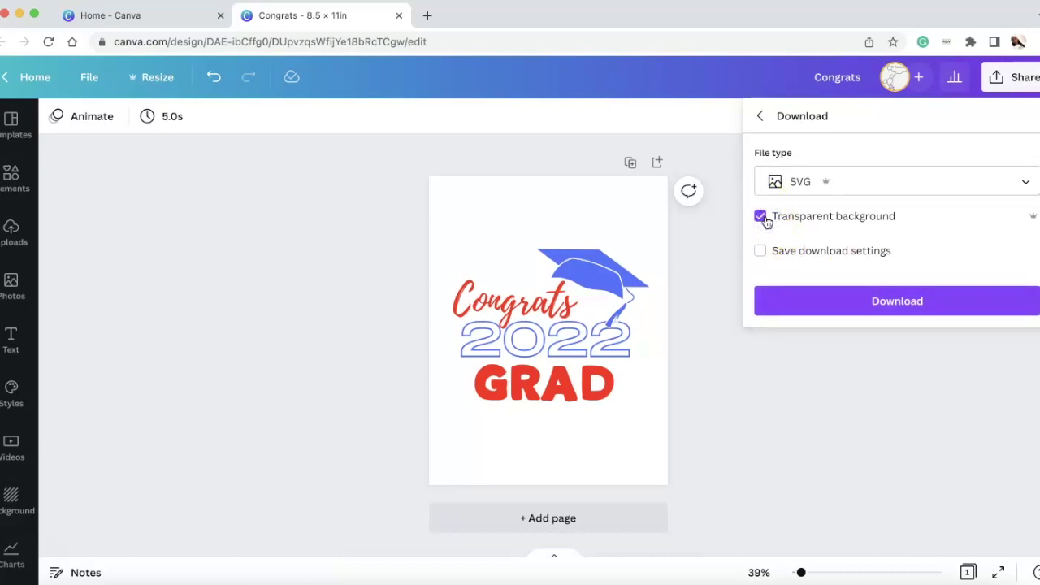
pyautogui.click(945, 301)
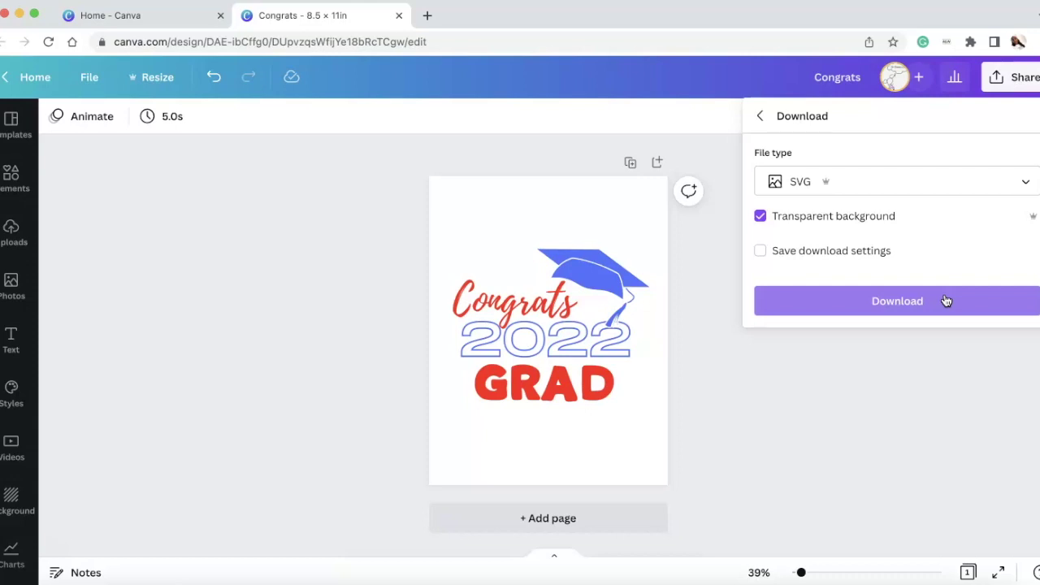
pyautogui.click(947, 301)
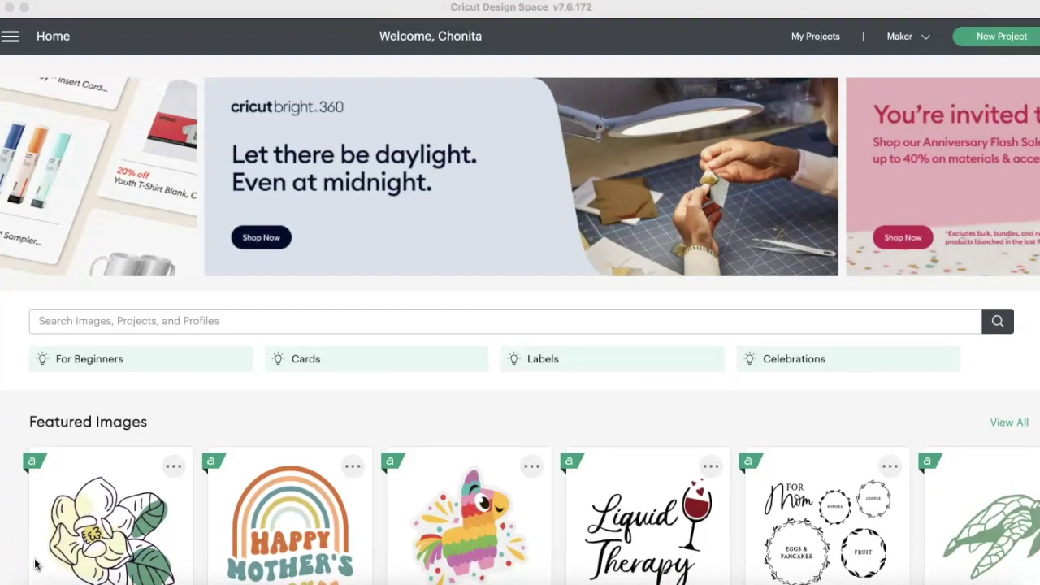
# Switch to Cricut Design Space, start a new project and open its image upload page
pyautogui.click(1017, 36)
pyautogui.click(1016, 39)
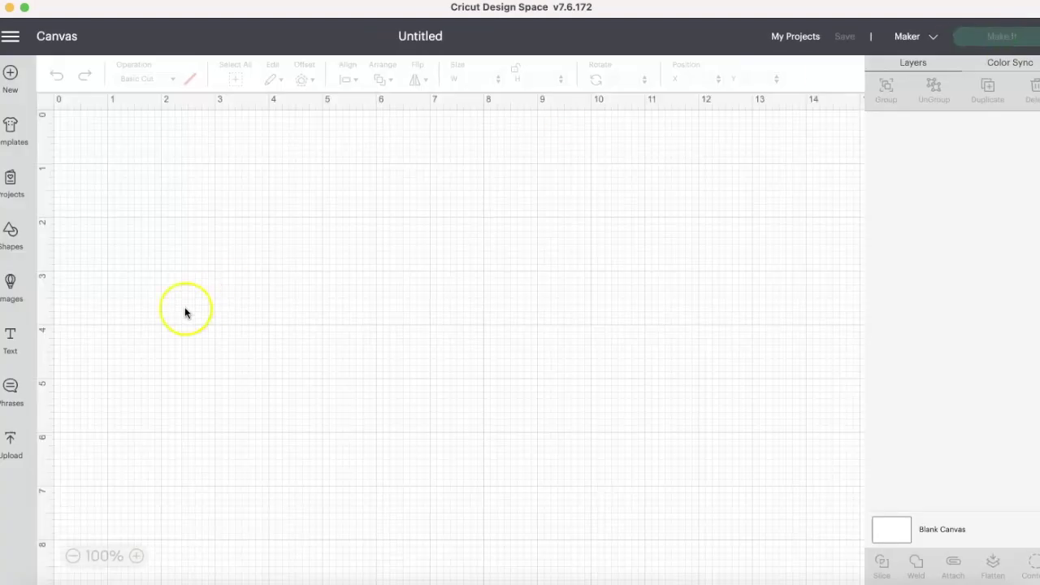
pyautogui.click(12, 443)
pyautogui.click(81, 272)
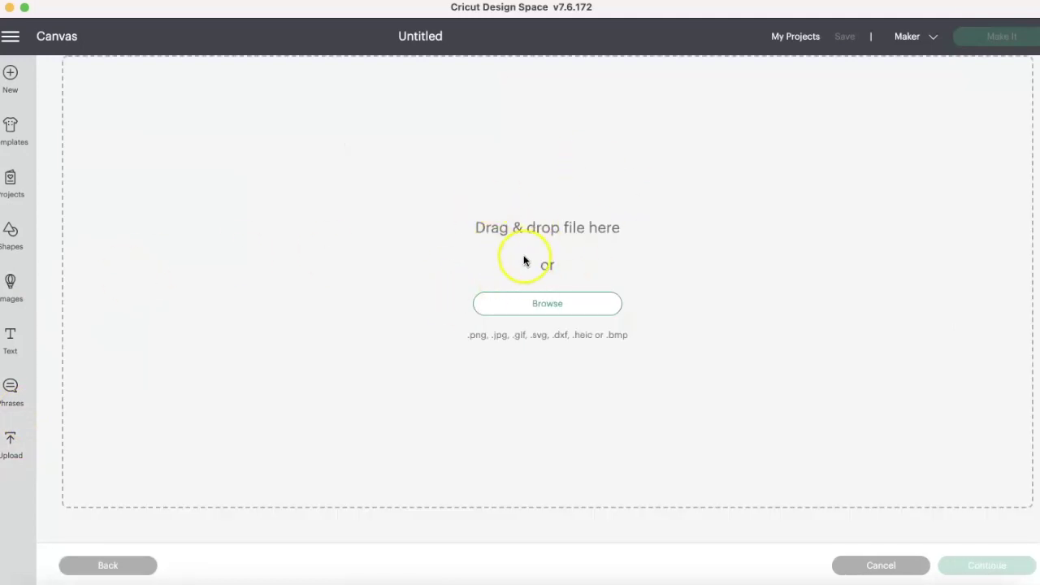
# Upload 1.svg from the Congrats folder as a cut image and add it to the canvas
pyautogui.click(564, 308)
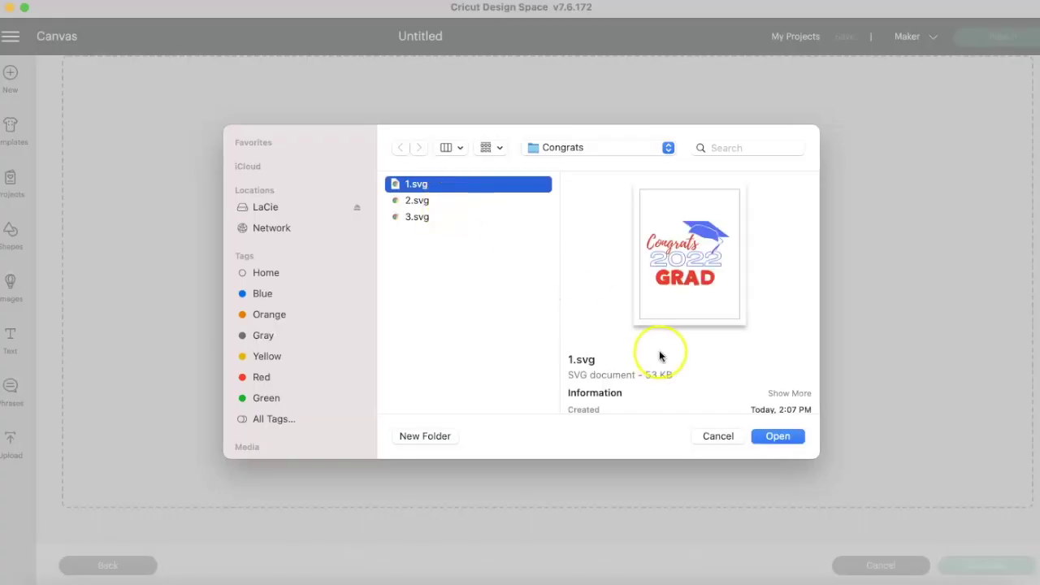
pyautogui.click(784, 437)
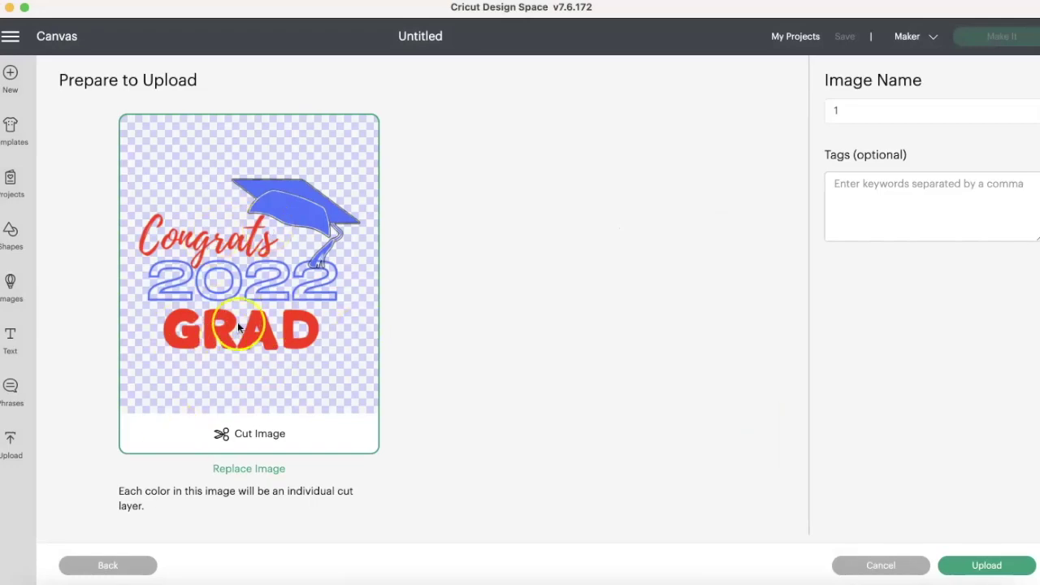
pyautogui.click(1004, 568)
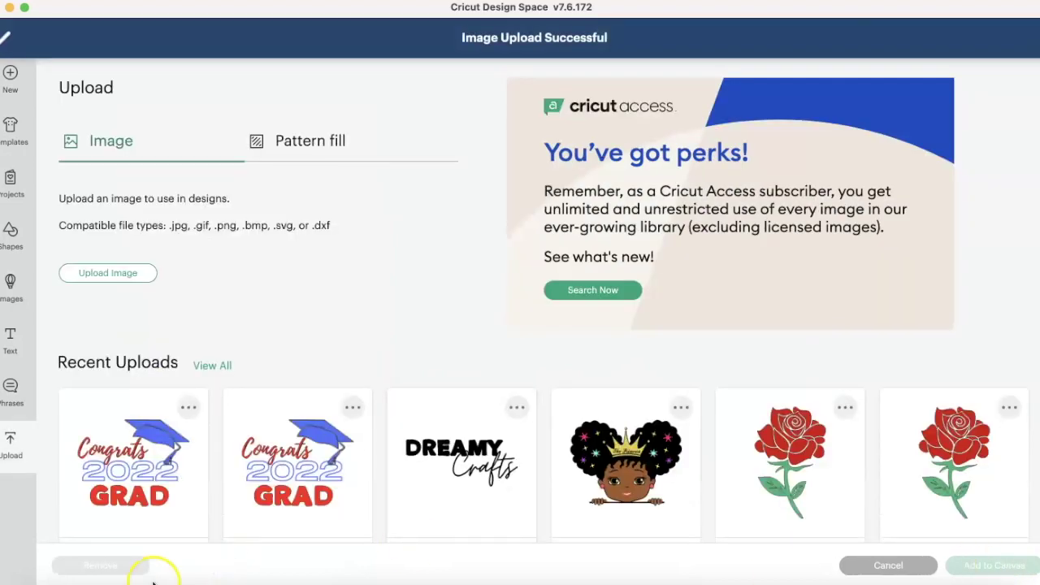
pyautogui.click(1006, 567)
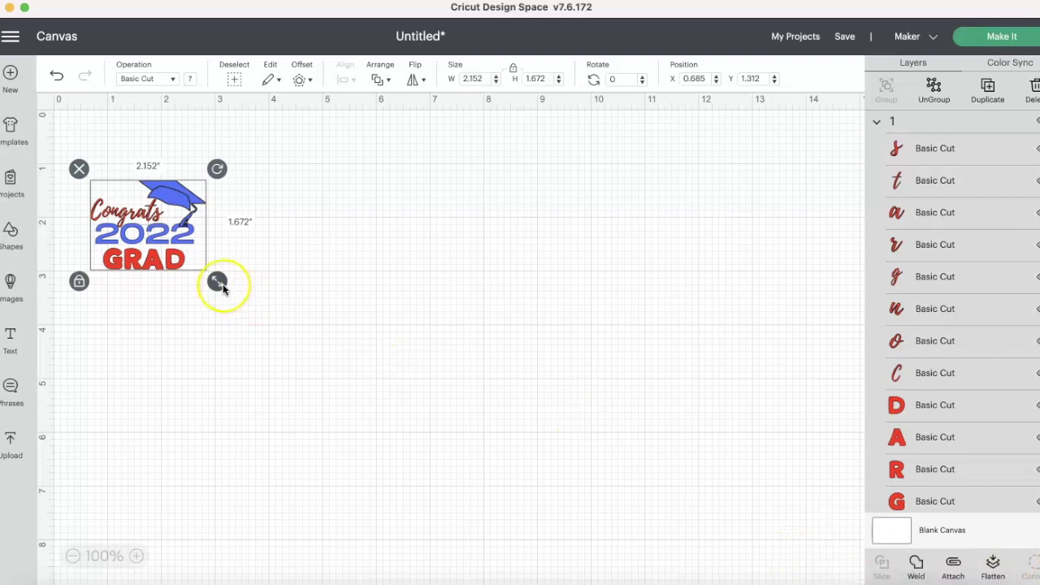
# Enlarge the imported design to about 7.56 × 5.87 in and position it near the upper-left corner of the canvas
pyautogui.moveTo(228, 292); pyautogui.dragTo(507, 488)
pyautogui.moveTo(319, 309); pyautogui.dragTo(320, 280)
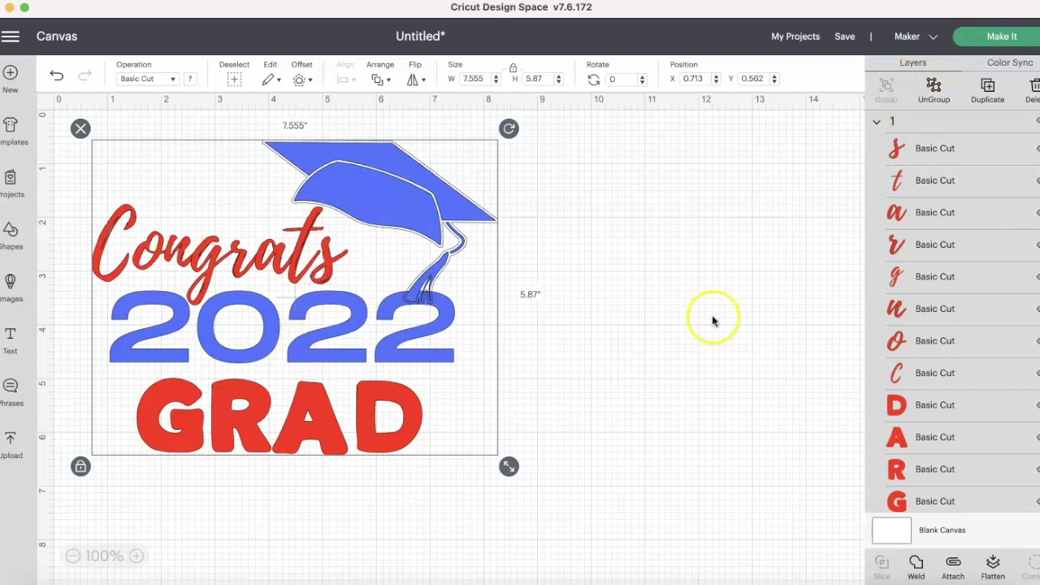
pyautogui.scroll(-2, 922, 378)
pyautogui.scroll(-6, 922, 379)
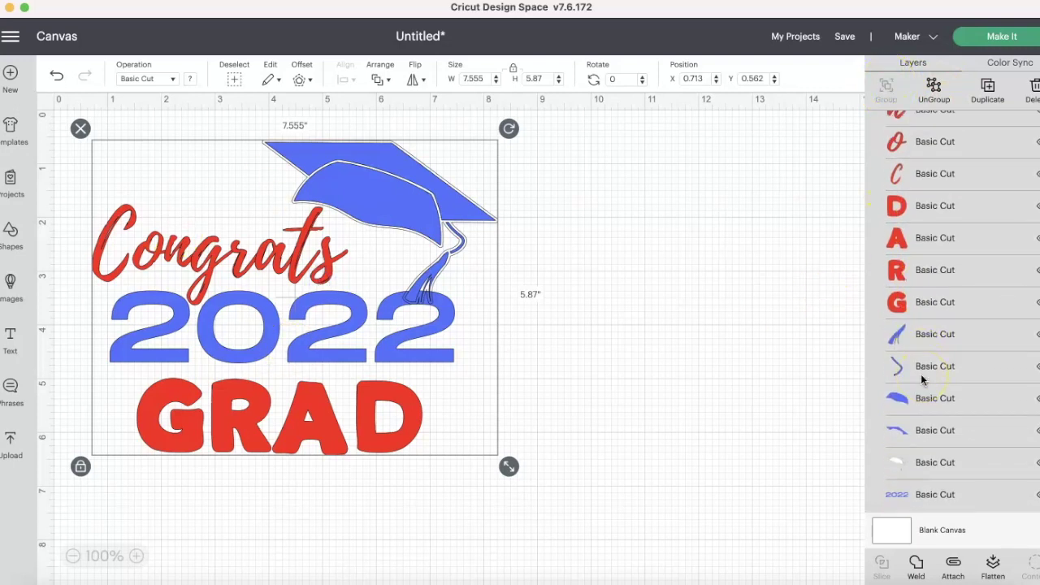
pyautogui.scroll(8, 922, 379)
pyautogui.moveTo(357, 216)
pyautogui.mouseDown()
pyautogui.moveTo(320, 307)
pyautogui.moveTo(351, 211)
pyautogui.mouseUp()
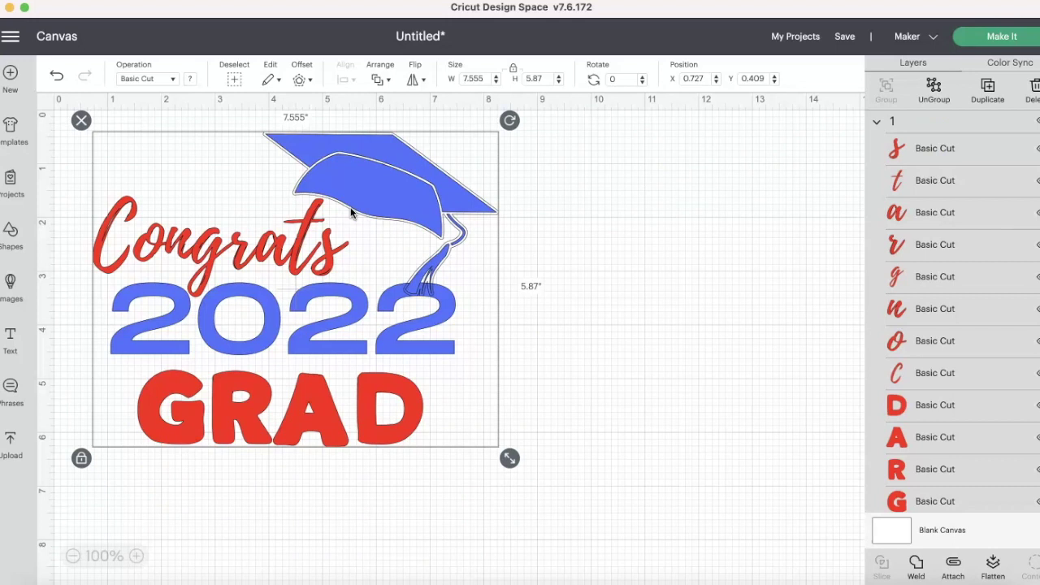
# Ungroup the imported design, try moving the cap's flat top piece aside, and undo that move
pyautogui.click(919, 101)
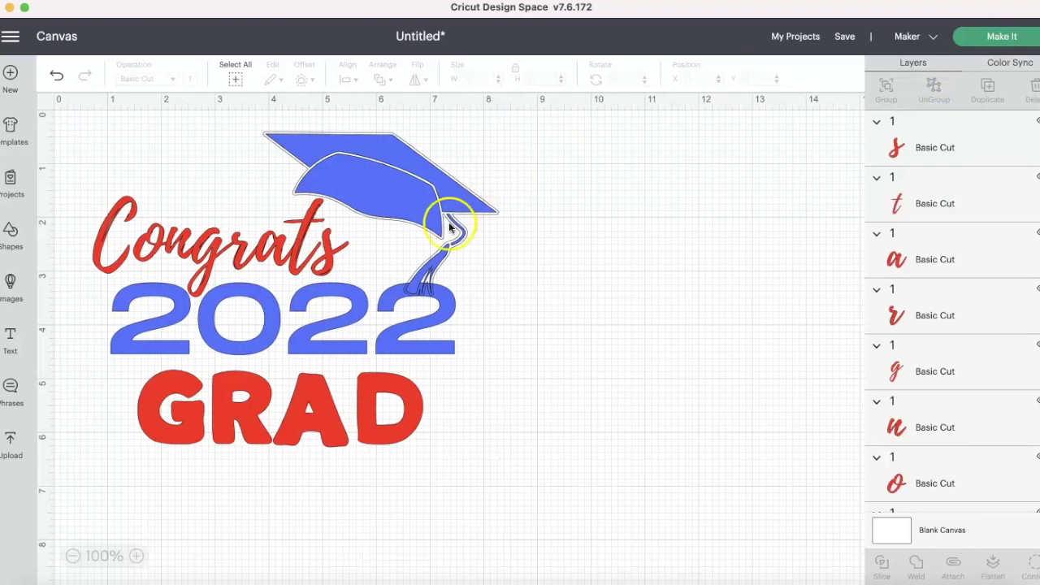
pyautogui.moveTo(445, 189); pyautogui.dragTo(499, 193)
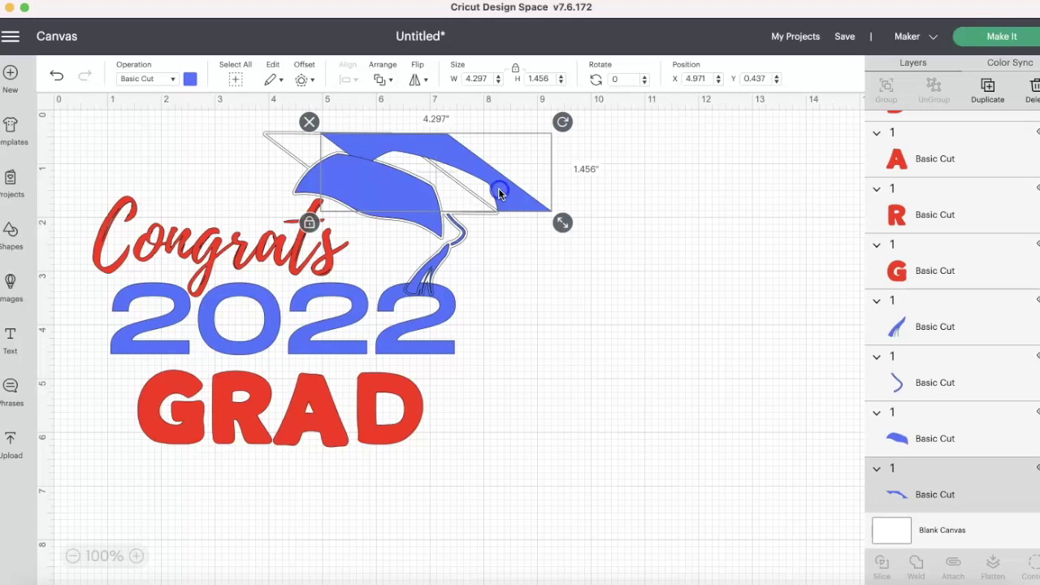
pyautogui.click(57, 75)
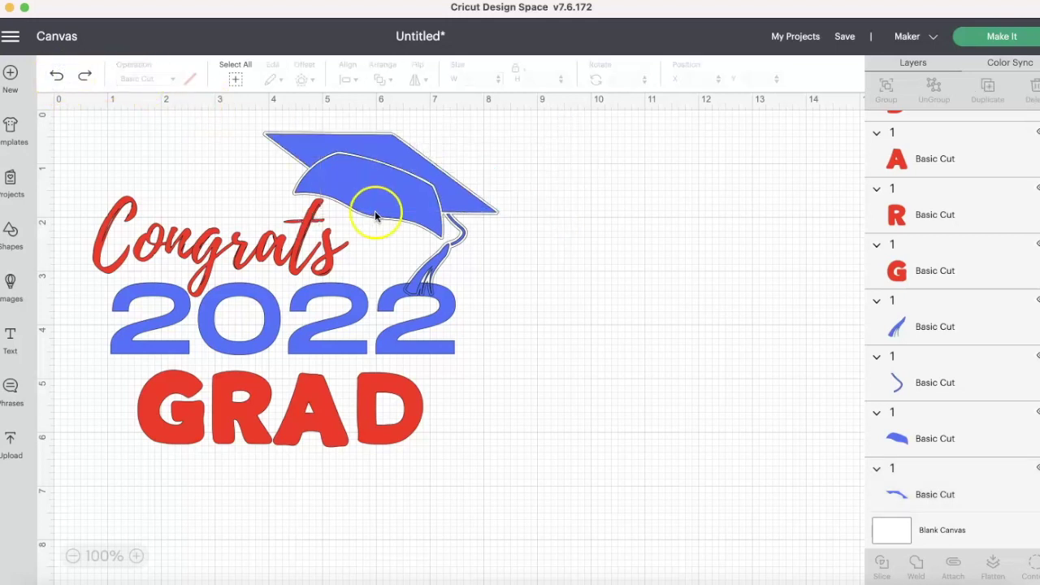
# Try recolouring the letter s of Congrats light purple, and undo the colour change
pyautogui.scroll(5, 950, 195)
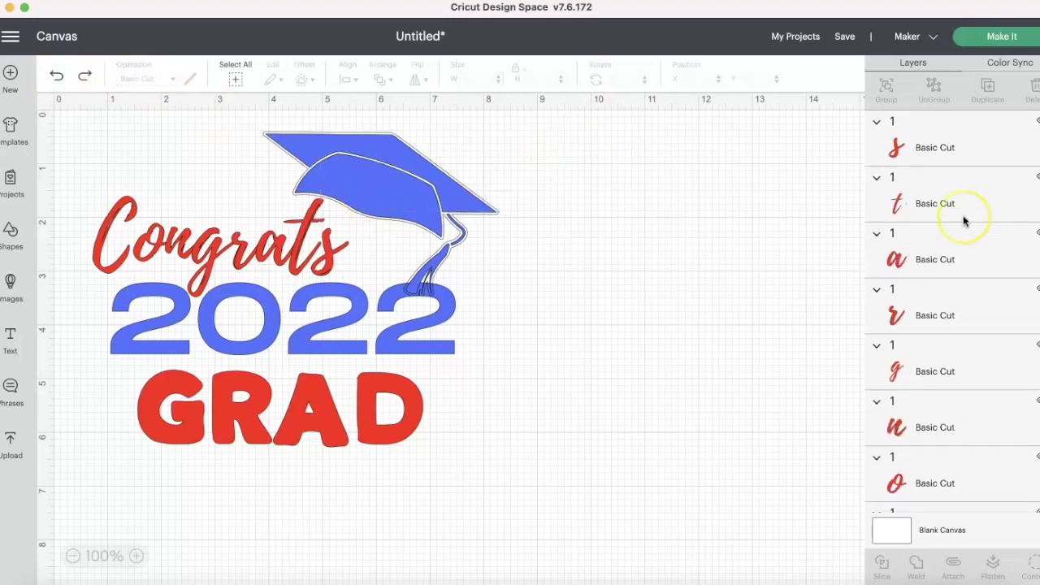
pyautogui.click(946, 144)
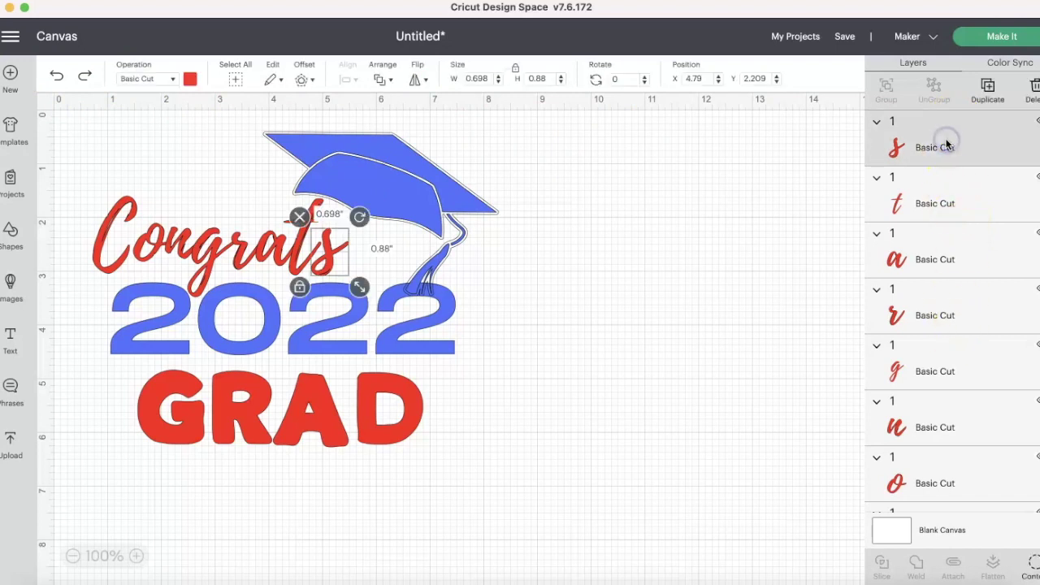
pyautogui.click(190, 78)
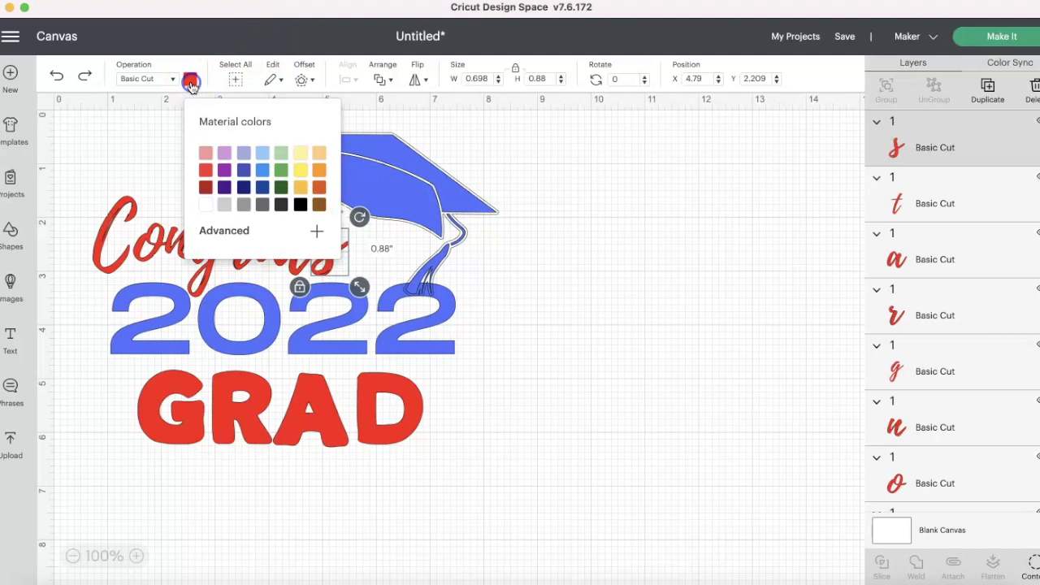
pyautogui.click(224, 153)
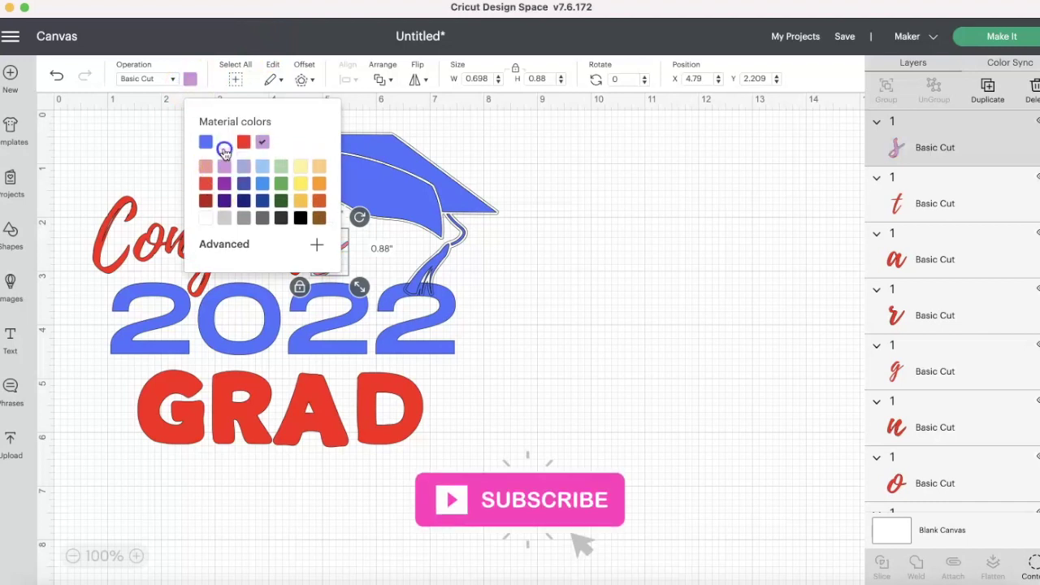
pyautogui.click(519, 202)
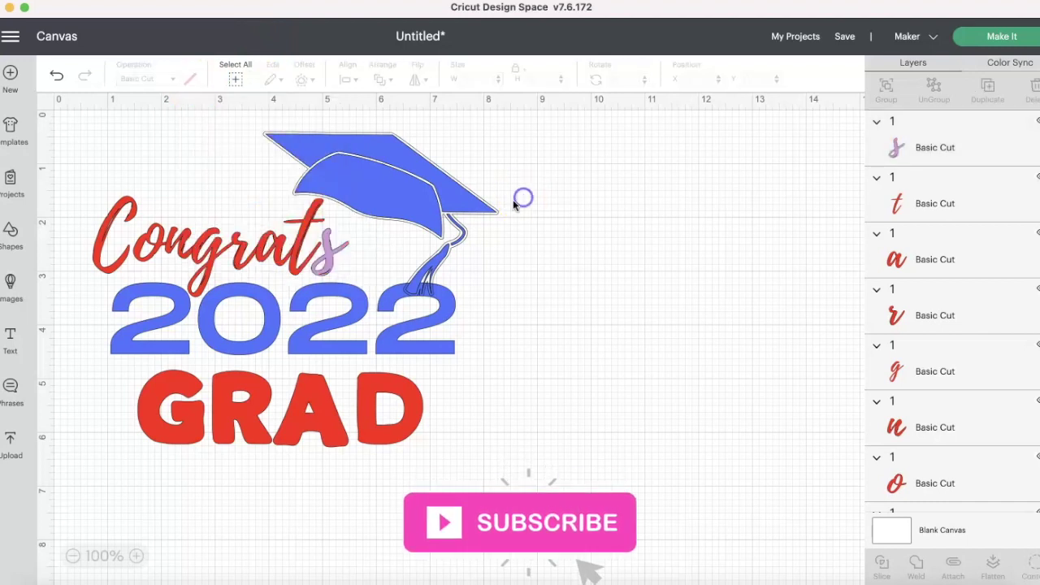
pyautogui.click(58, 74)
# Select all eight letter layers of the word Congrats and attach them together
pyautogui.click(946, 146)
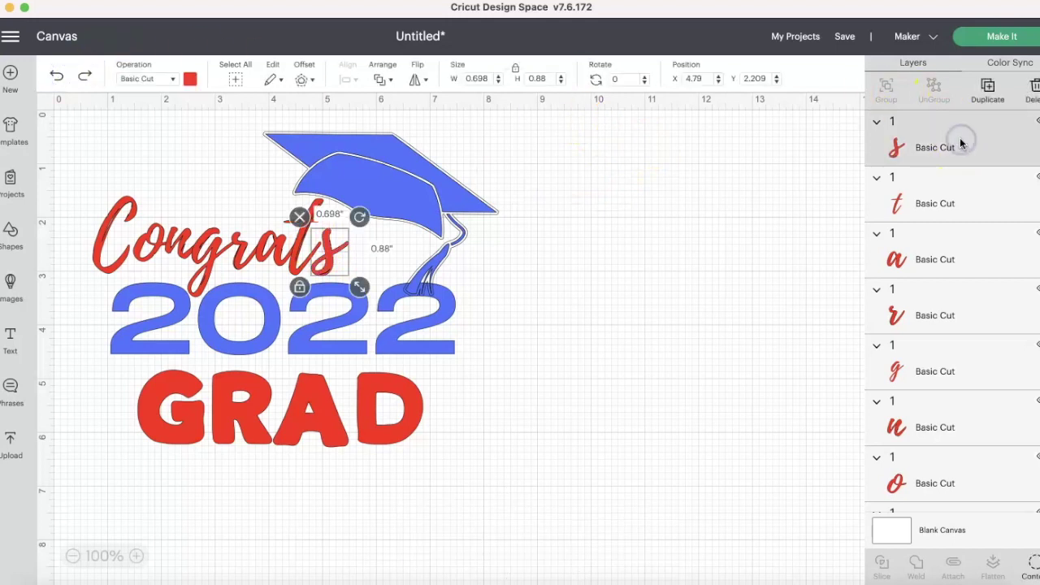
pyautogui.keyDown('shift'); pyautogui.click(946, 206); pyautogui.keyUp('shift')
pyautogui.keyDown('shift'); pyautogui.click(946, 257); pyautogui.keyUp('shift')
pyautogui.keyDown('shift'); pyautogui.click(946, 313); pyautogui.keyUp('shift')
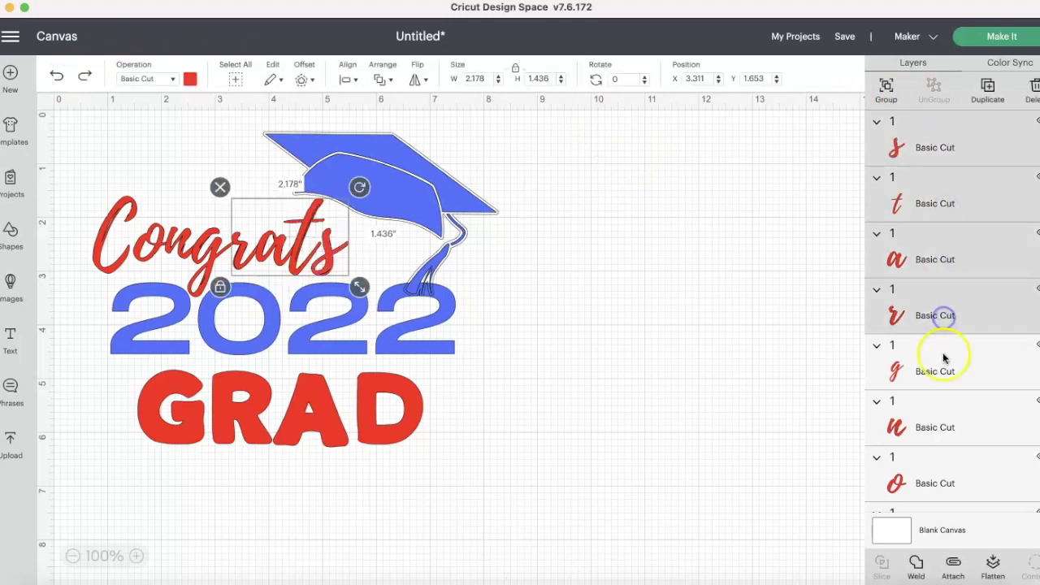
pyautogui.keyDown('shift'); pyautogui.click(943, 355); pyautogui.keyUp('shift')
pyautogui.keyDown('shift'); pyautogui.click(944, 428); pyautogui.keyUp('shift')
pyautogui.scroll(-3, 942, 425)
pyautogui.keyDown('shift'); pyautogui.click(947, 327); pyautogui.keyUp('shift')
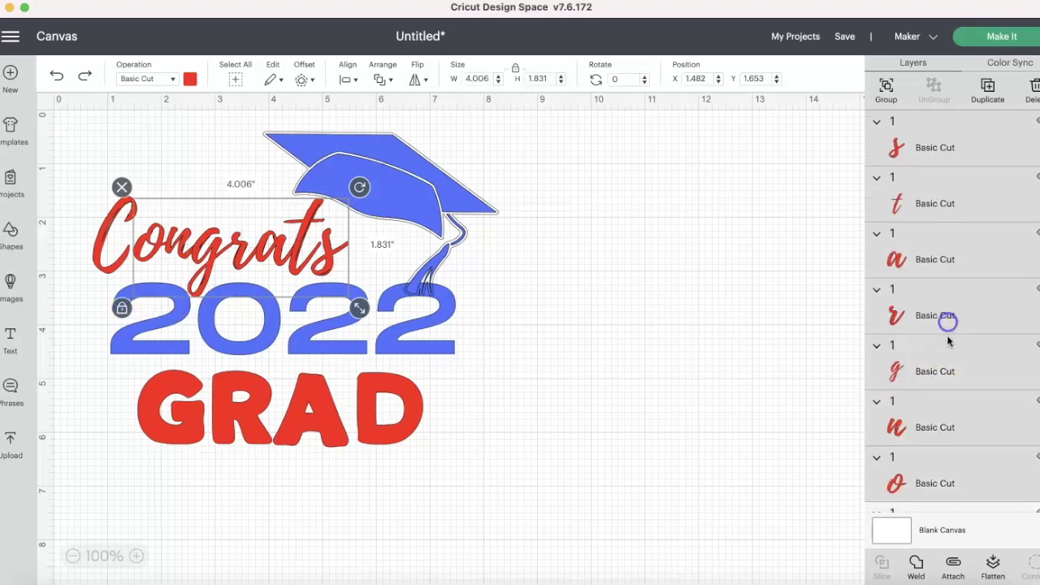
pyautogui.scroll(-3, 947, 354)
pyautogui.keyDown('shift'); pyautogui.click(948, 369); pyautogui.keyUp('shift')
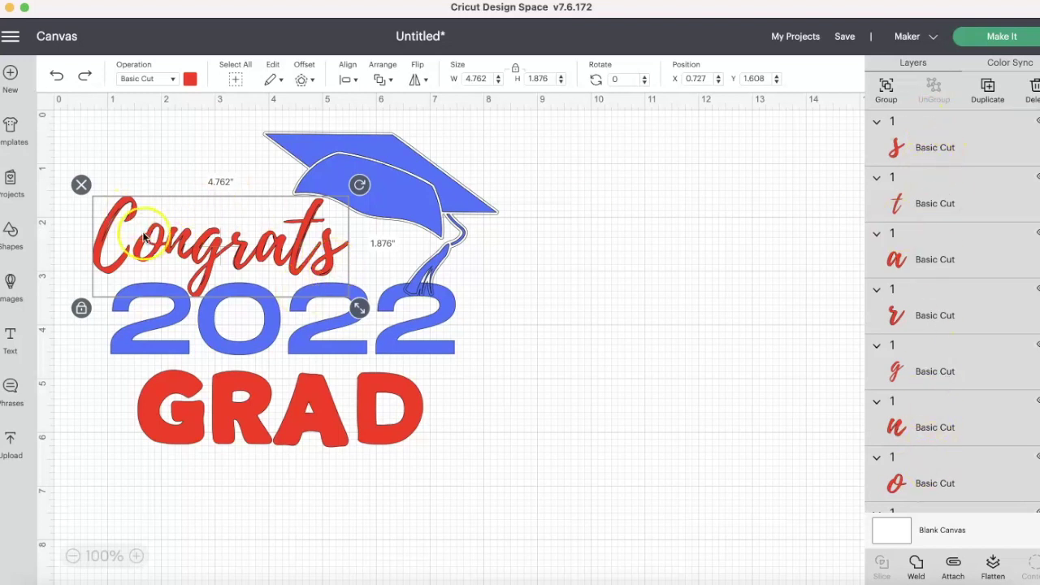
pyautogui.click(956, 567)
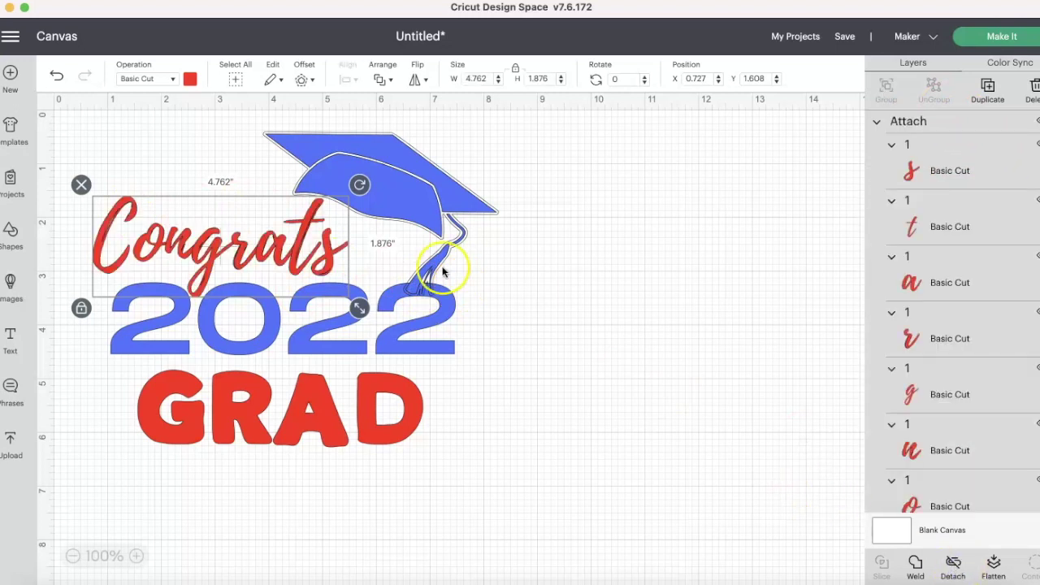
# Try moving the attached Congrats, the 2022 and the letter A of GRAD separately, and undo all these moves
pyautogui.moveTo(301, 246)
pyautogui.mouseDown()
pyautogui.moveTo(278, 266)
pyautogui.moveTo(313, 256)
pyautogui.moveTo(291, 238)
pyautogui.mouseUp()
pyautogui.moveTo(348, 302); pyautogui.dragTo(332, 330)
pyautogui.moveTo(309, 396)
pyautogui.mouseDown()
pyautogui.moveTo(288, 409)
pyautogui.moveTo(310, 402)
pyautogui.mouseUp()
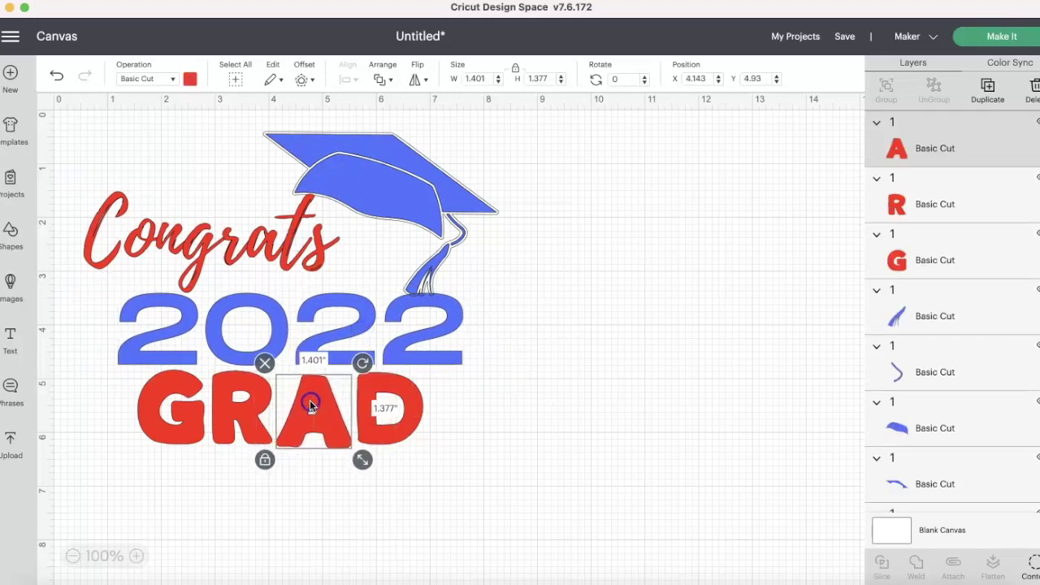
pyautogui.click(57, 76)
pyautogui.click(57, 77)
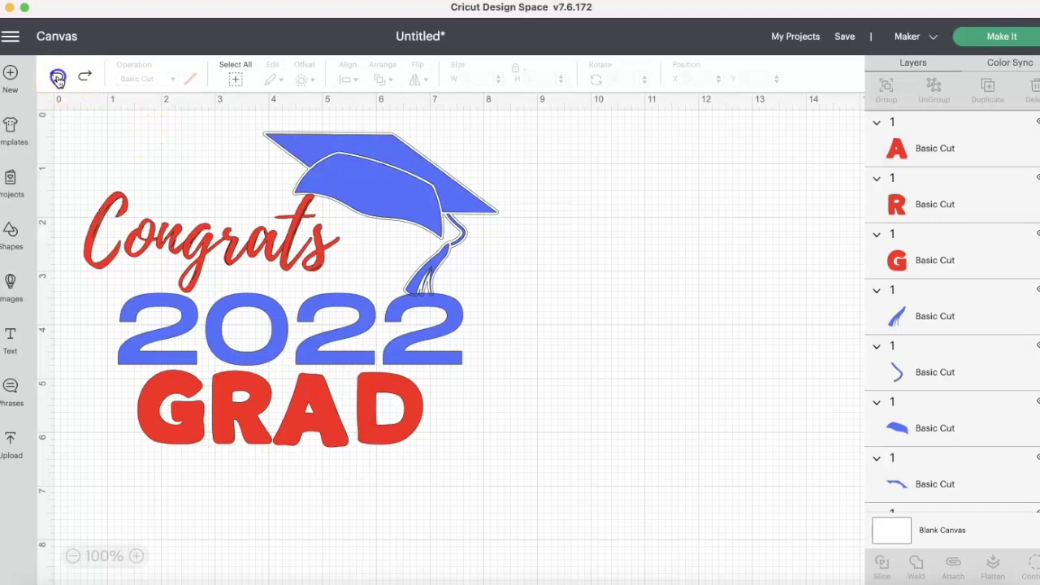
pyautogui.click(57, 76)
pyautogui.click(56, 76)
pyautogui.click(56, 76)
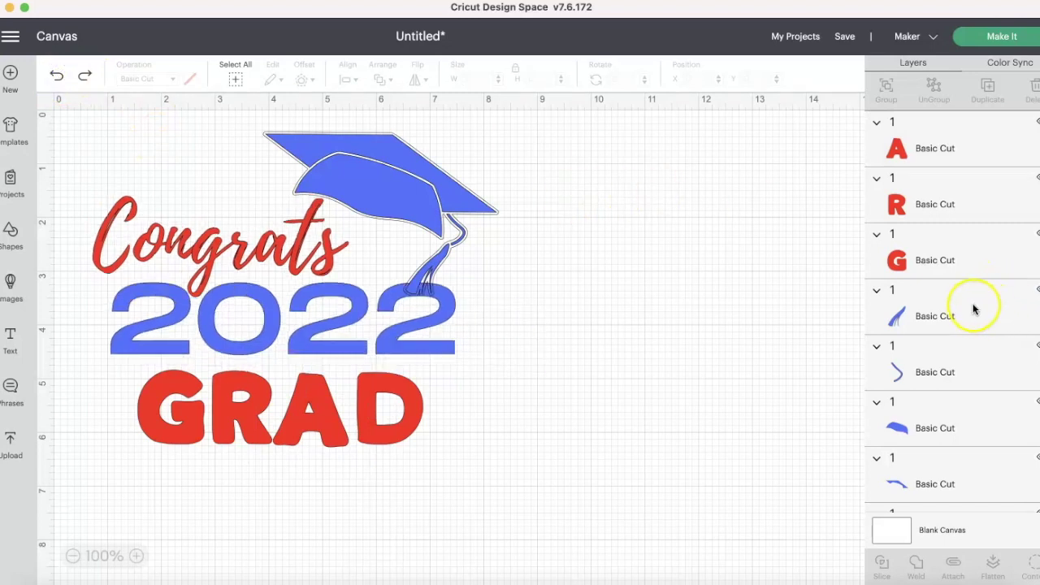
# Inspect the graduation cap's individual layers, try moving its flat top piece and white outline apart, and undo both moves
pyautogui.scroll(-3, 973, 309)
pyautogui.click(951, 205)
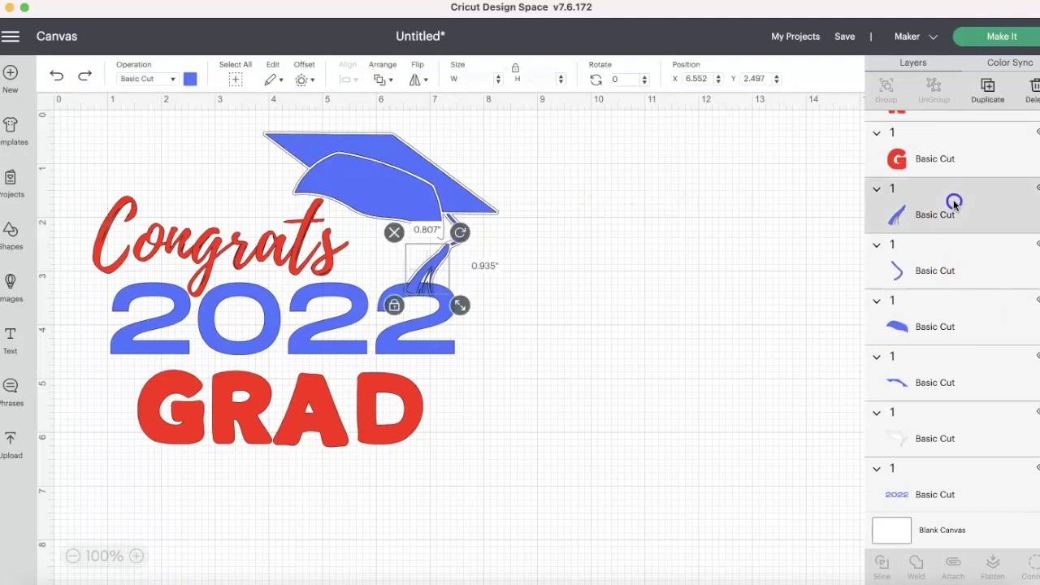
pyautogui.click(959, 268)
pyautogui.click(963, 317)
pyautogui.click(966, 362)
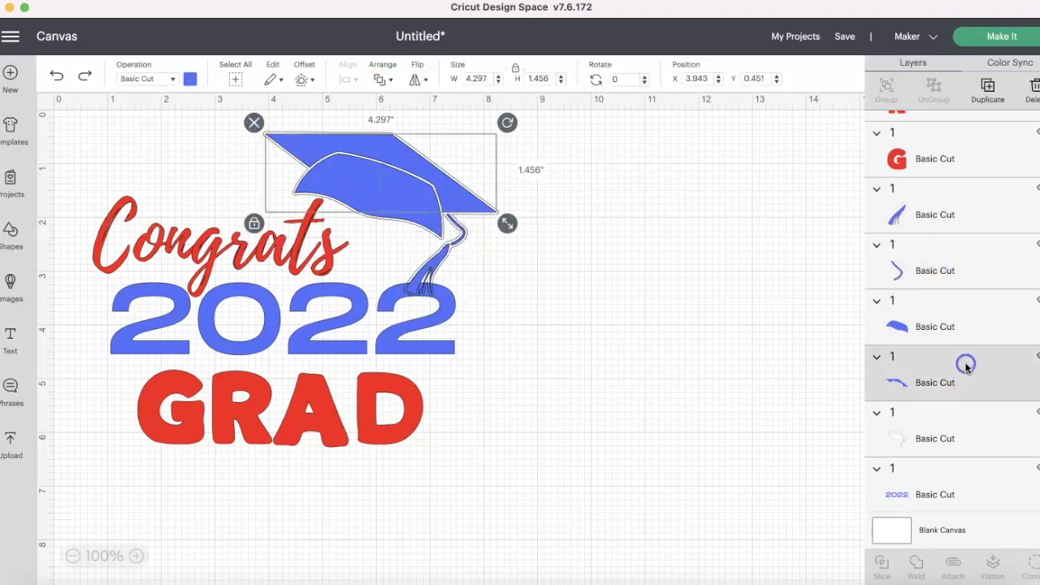
pyautogui.click(953, 437)
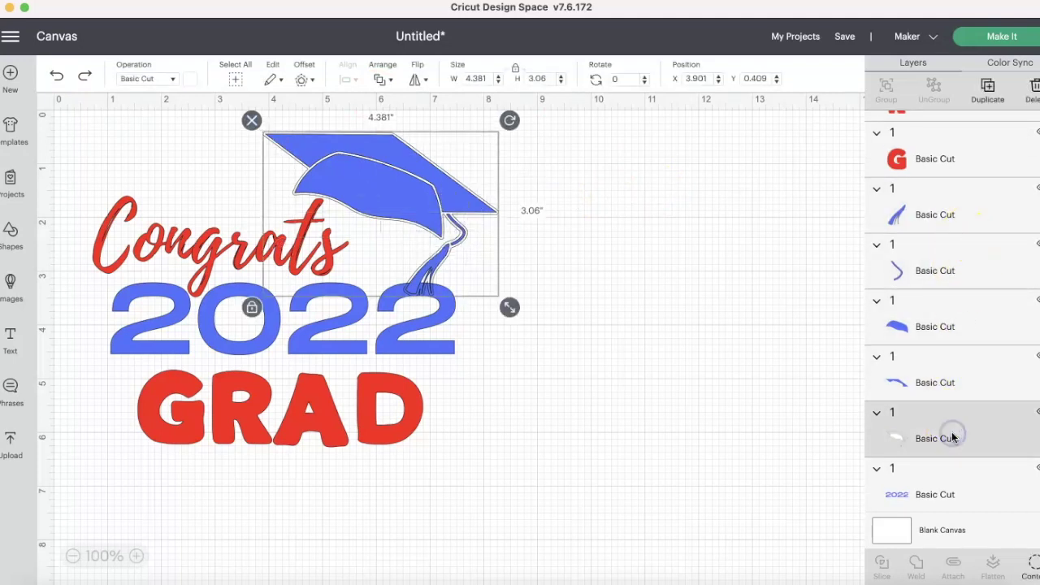
pyautogui.moveTo(473, 160); pyautogui.dragTo(587, 160)
pyautogui.click(243, 144)
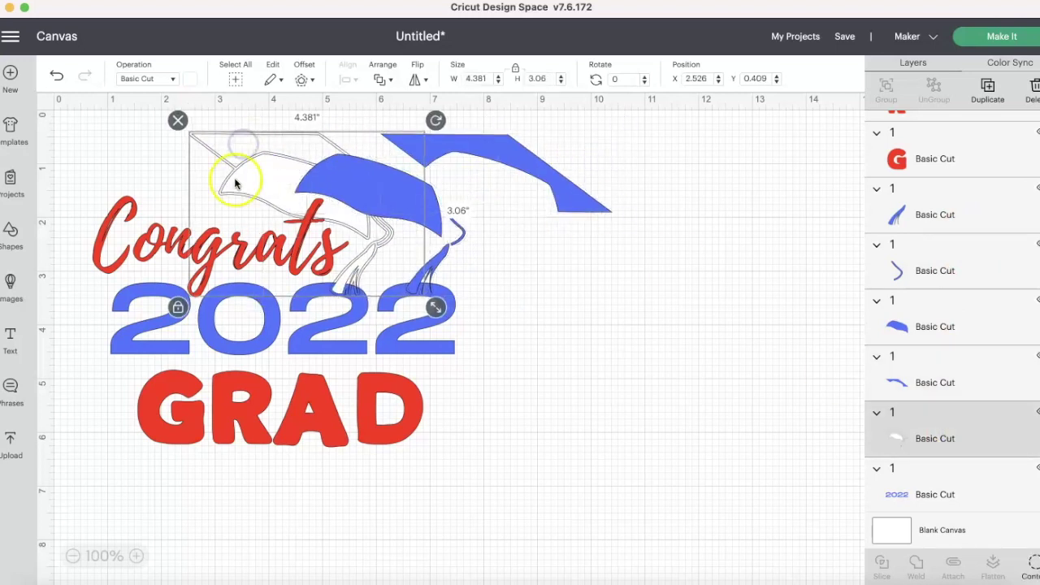
pyautogui.click(55, 77)
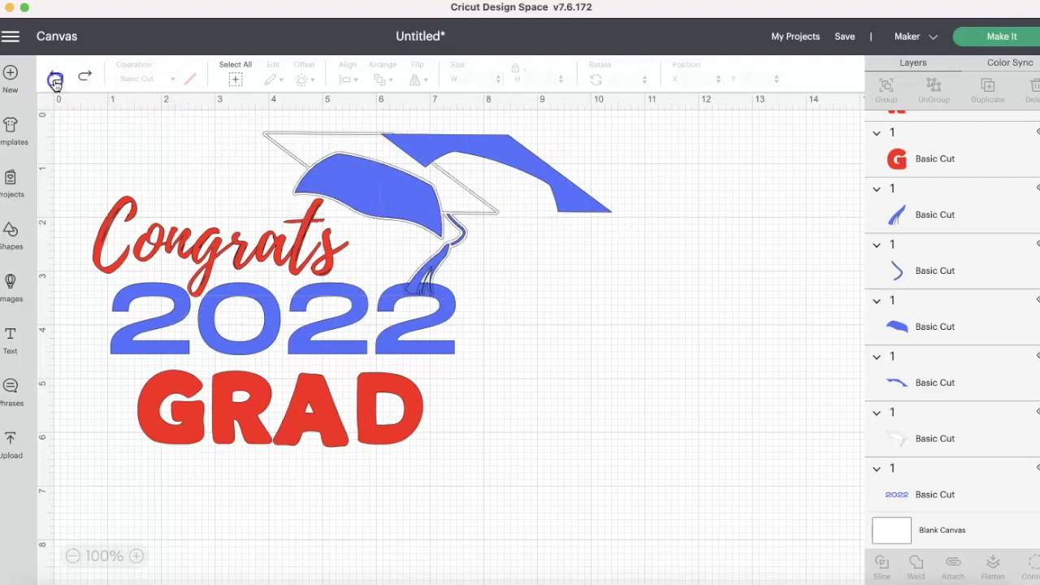
pyautogui.click(55, 78)
# Select the cap's four blue layers and its white outline layer and attach them together
pyautogui.click(968, 215)
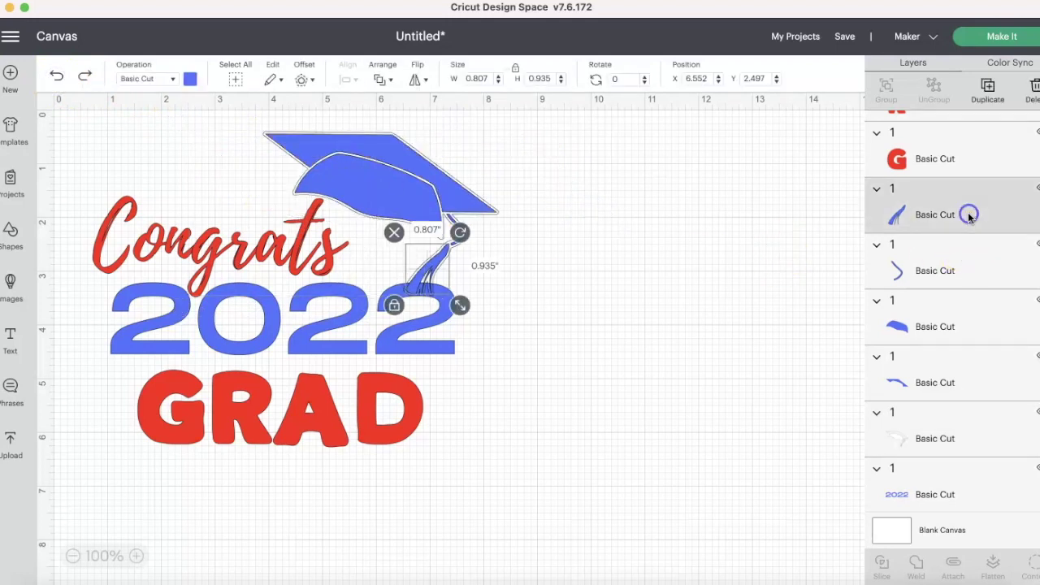
pyautogui.keyDown('shift'); pyautogui.click(968, 262); pyautogui.keyUp('shift')
pyautogui.keyDown('shift'); pyautogui.click(967, 311); pyautogui.keyUp('shift')
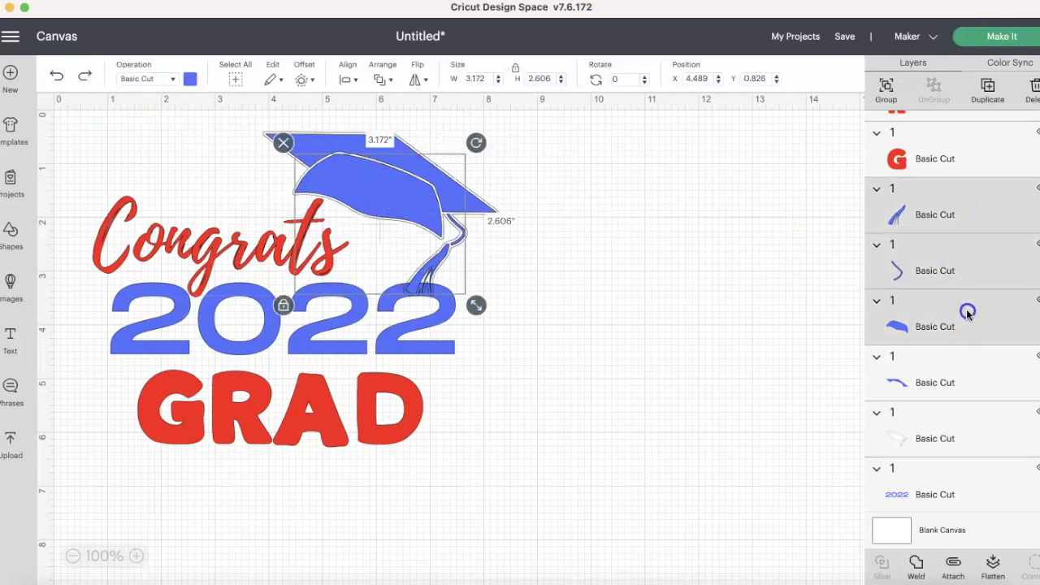
pyautogui.keyDown('shift'); pyautogui.click(973, 377); pyautogui.keyUp('shift')
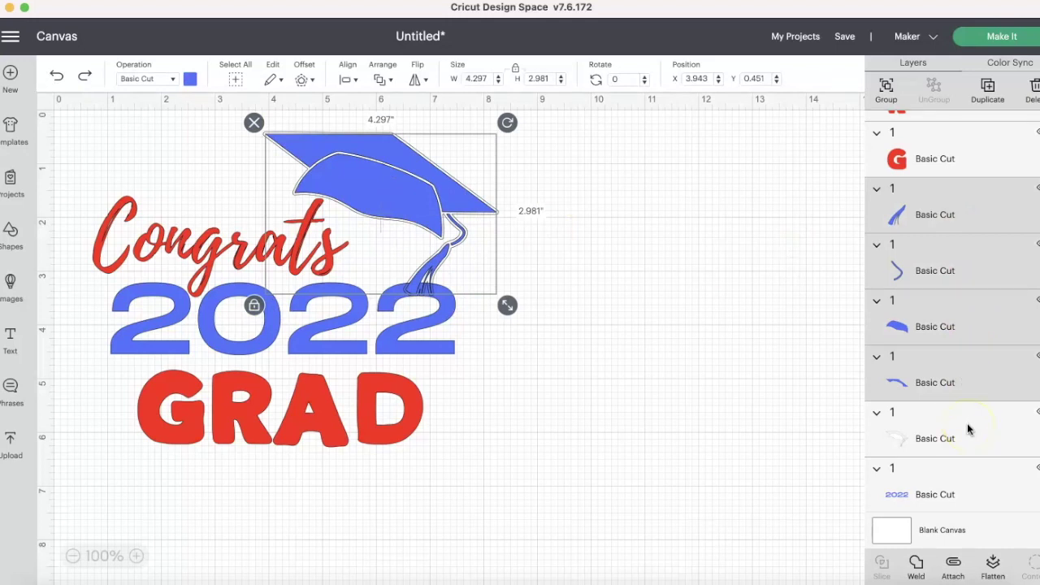
pyautogui.keyDown('shift'); pyautogui.click(914, 434); pyautogui.keyUp('shift')
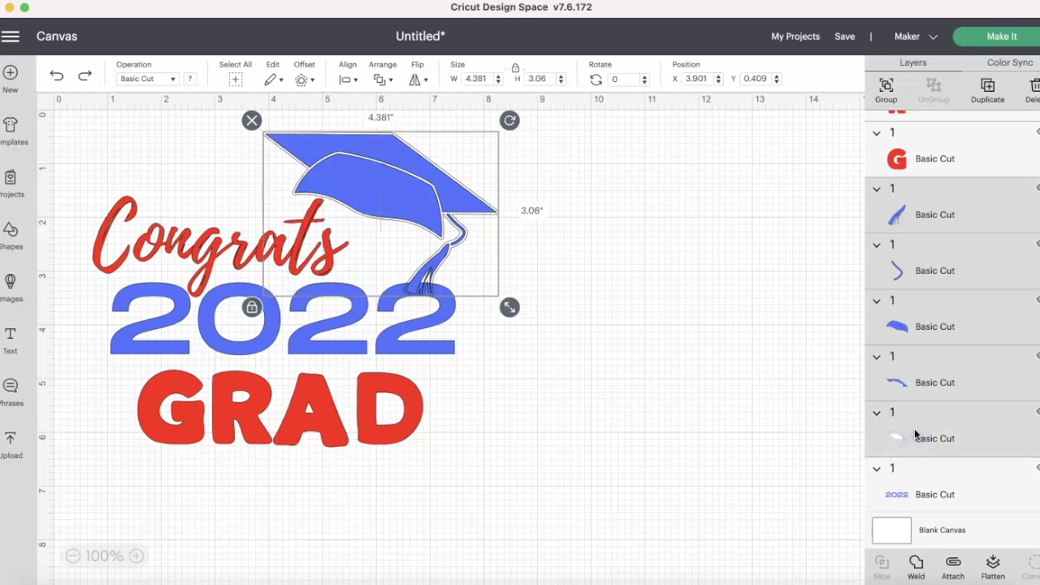
pyautogui.click(955, 569)
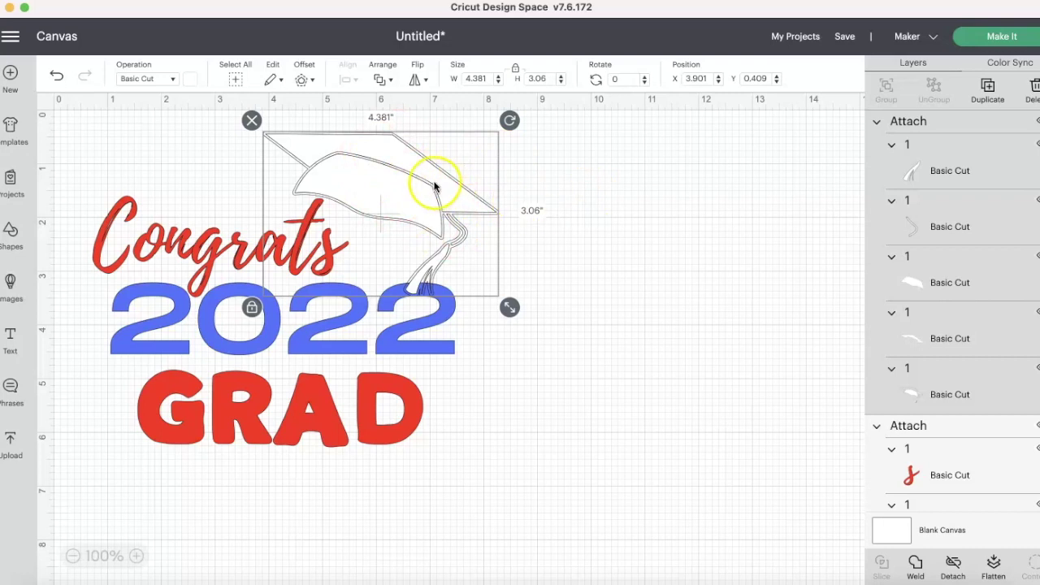
# Recolour the attached cap with the design's existing blue, try moving it as one piece, and undo that move
pyautogui.click(189, 79)
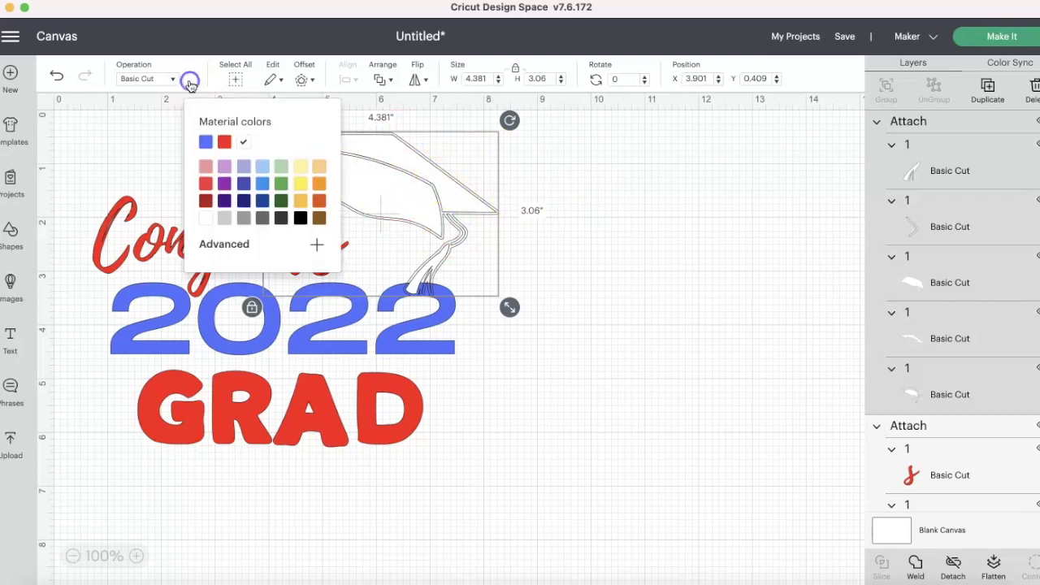
pyautogui.click(205, 142)
pyautogui.click(692, 248)
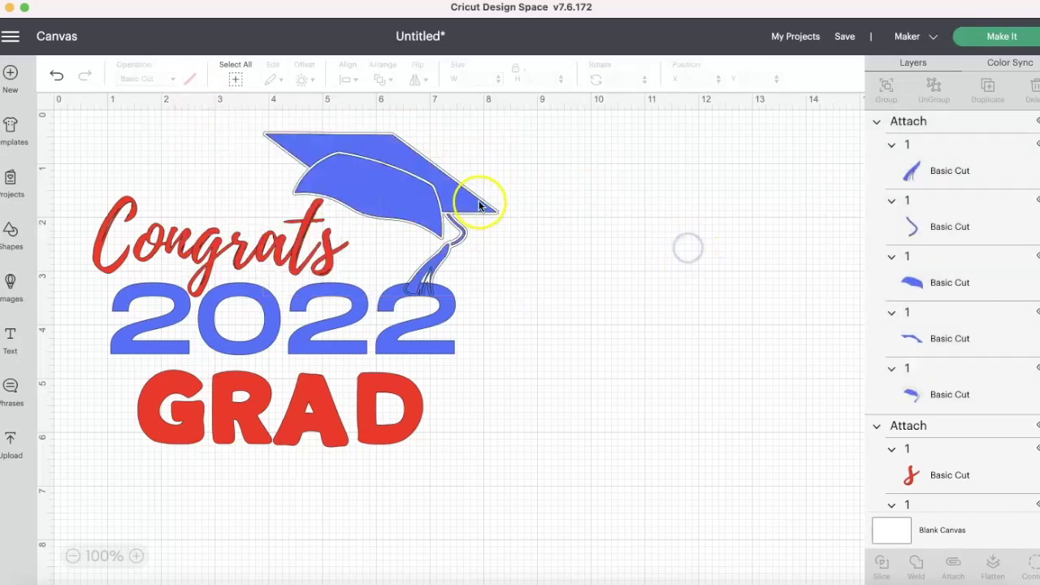
pyautogui.moveTo(428, 197); pyautogui.dragTo(397, 189)
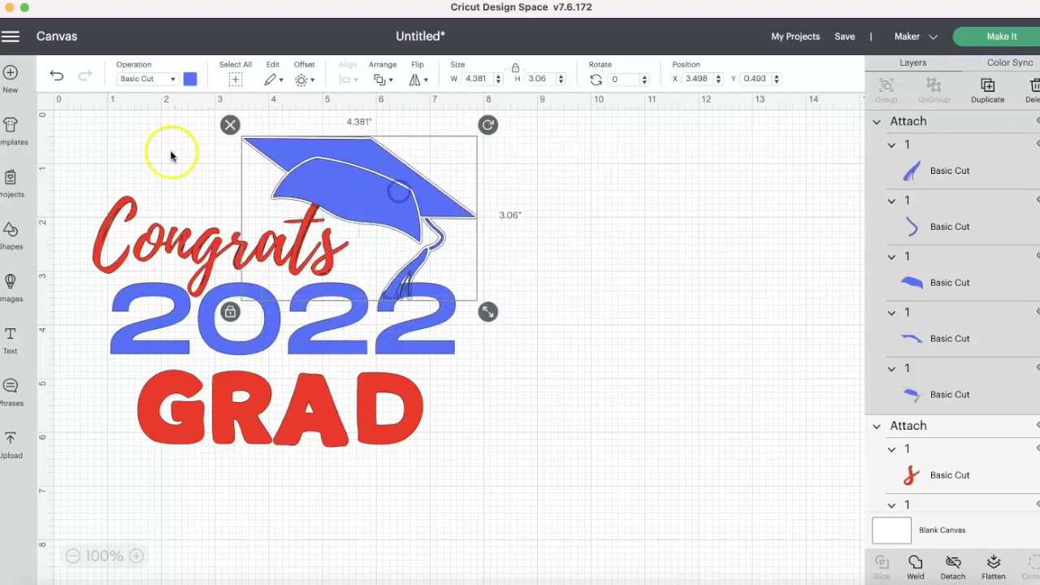
pyautogui.click(56, 75)
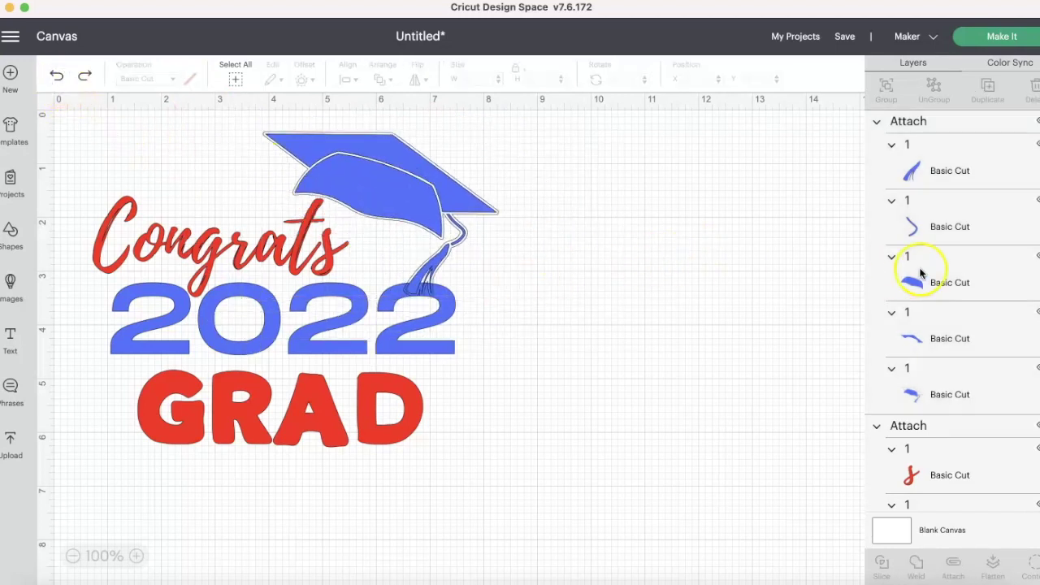
# Collapse the attached Congrats and graduation cap groups in the layer list
pyautogui.scroll(-5, 929, 360)
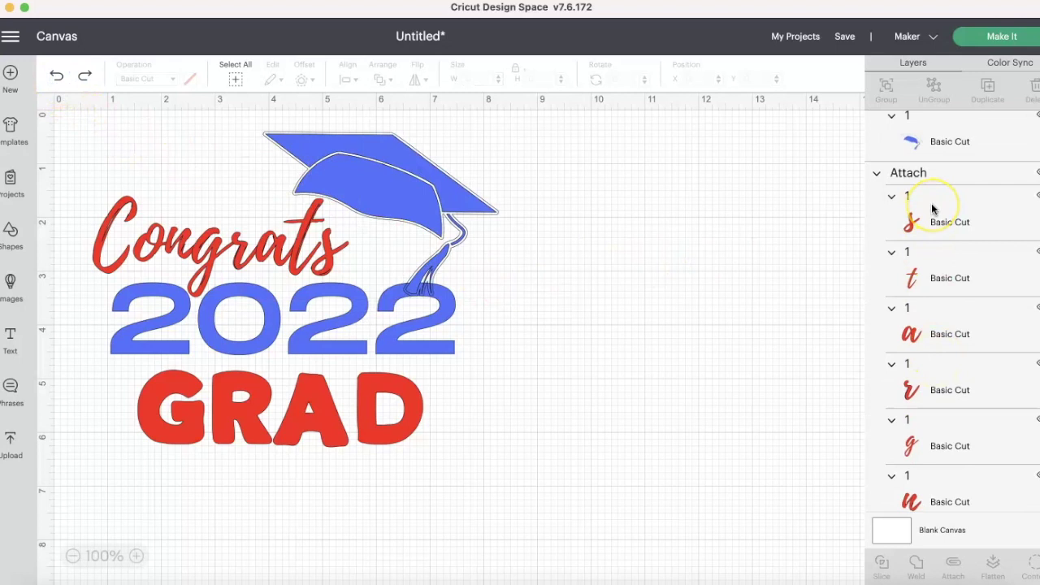
pyautogui.scroll(-2, 934, 203)
pyautogui.scroll(4, 892, 267)
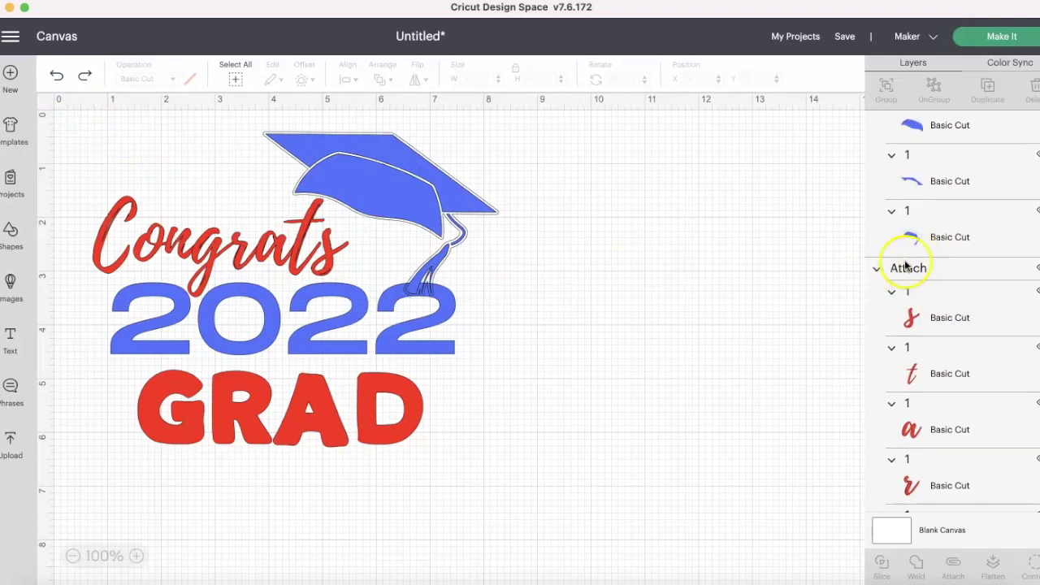
pyautogui.click(877, 269)
pyautogui.scroll(4, 877, 272)
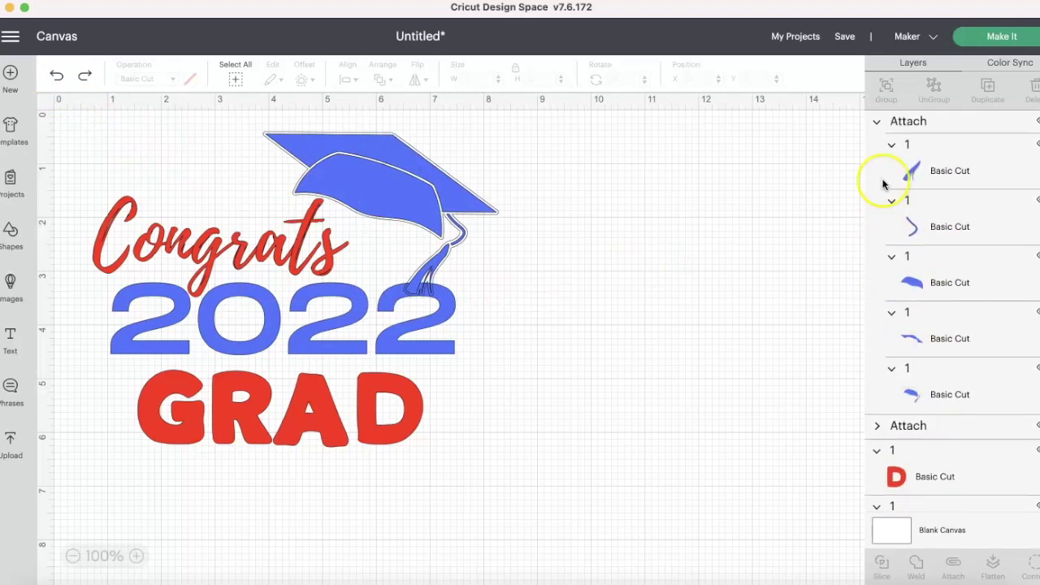
pyautogui.click(877, 121)
# Select the four letter layers G, R, A and D and attach them together
pyautogui.click(919, 175)
pyautogui.click(924, 258)
pyautogui.click(932, 326)
pyautogui.click(934, 369)
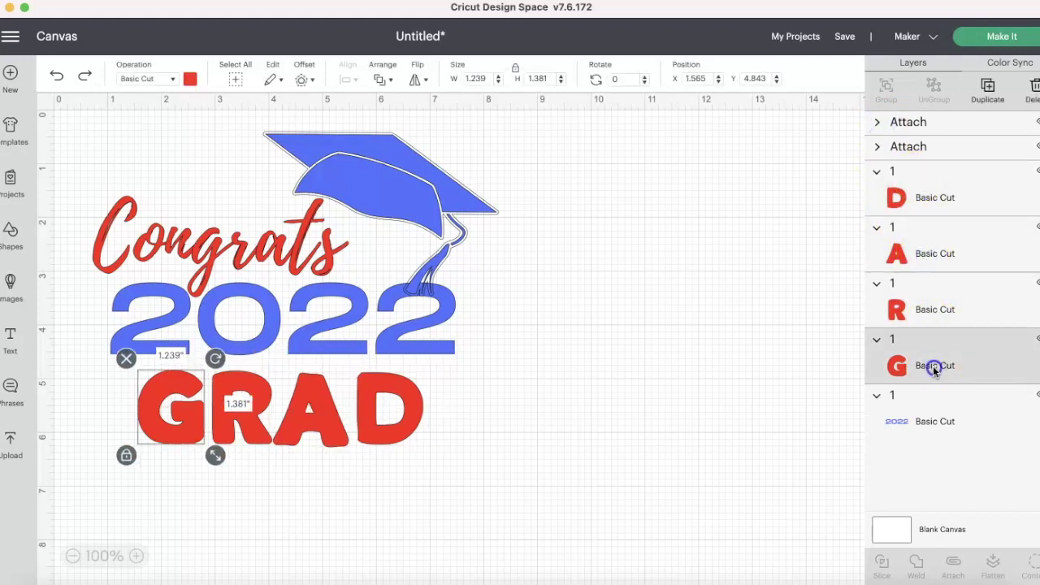
pyautogui.keyDown('shift'); pyautogui.click(934, 307); pyautogui.keyUp('shift')
pyautogui.keyDown('shift'); pyautogui.click(934, 244); pyautogui.keyUp('shift')
pyautogui.keyDown('shift'); pyautogui.click(933, 181); pyautogui.keyUp('shift')
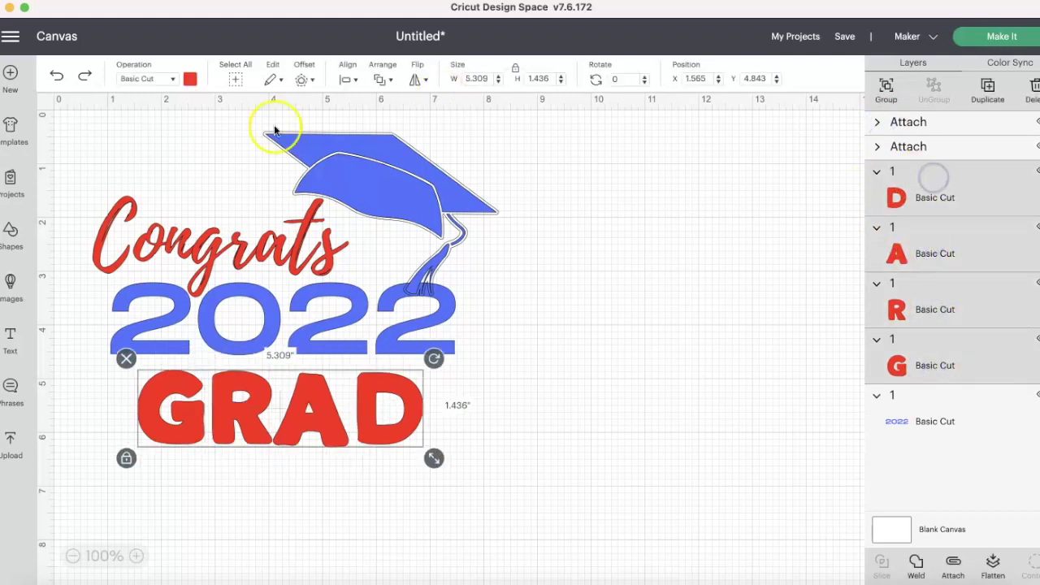
pyautogui.click(953, 562)
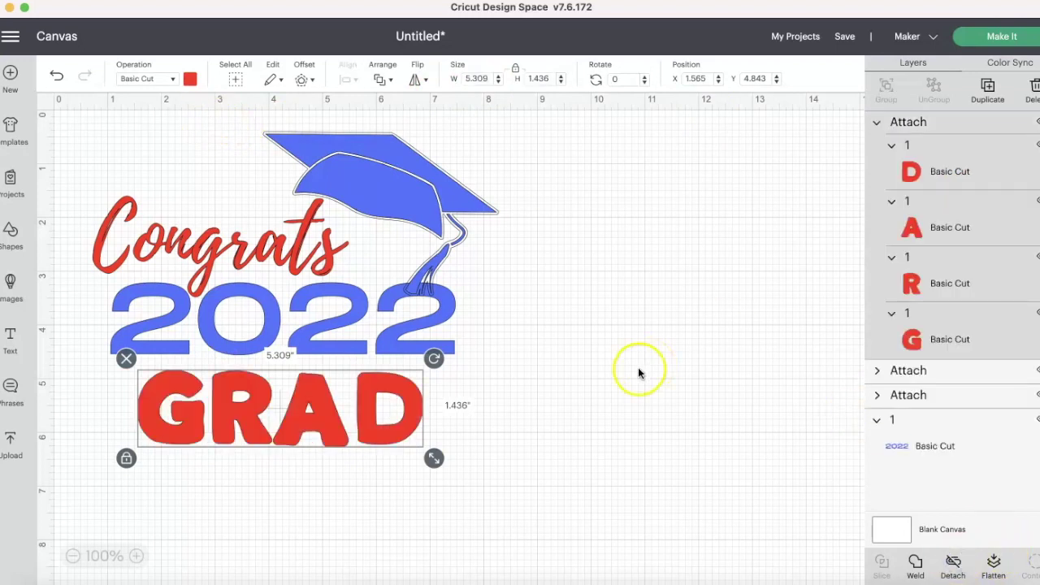
# Try recolouring the attached GRAD letters purple, and undo both the colour change and the attachment
pyautogui.click(907, 148)
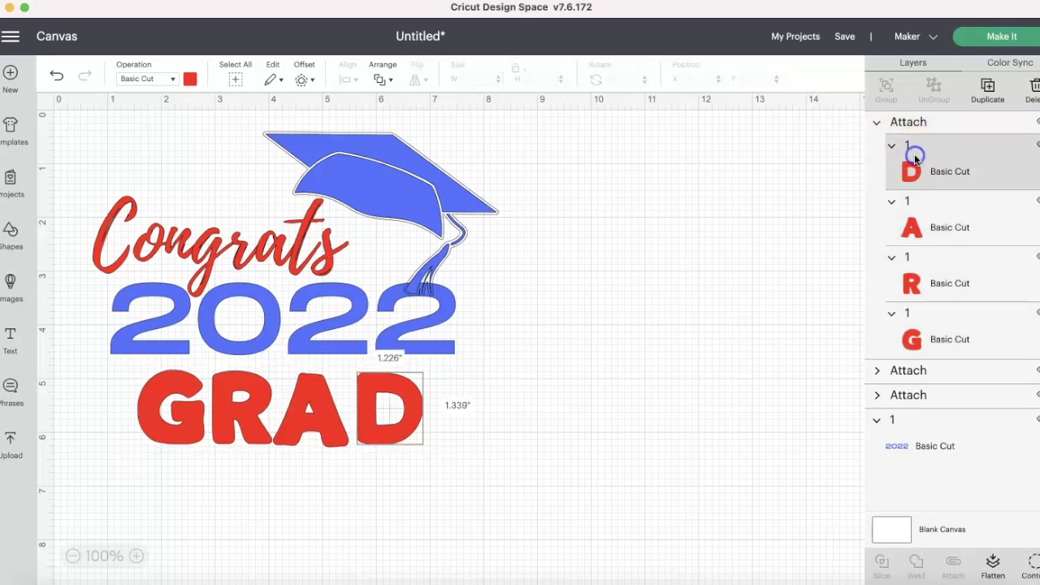
pyautogui.click(192, 80)
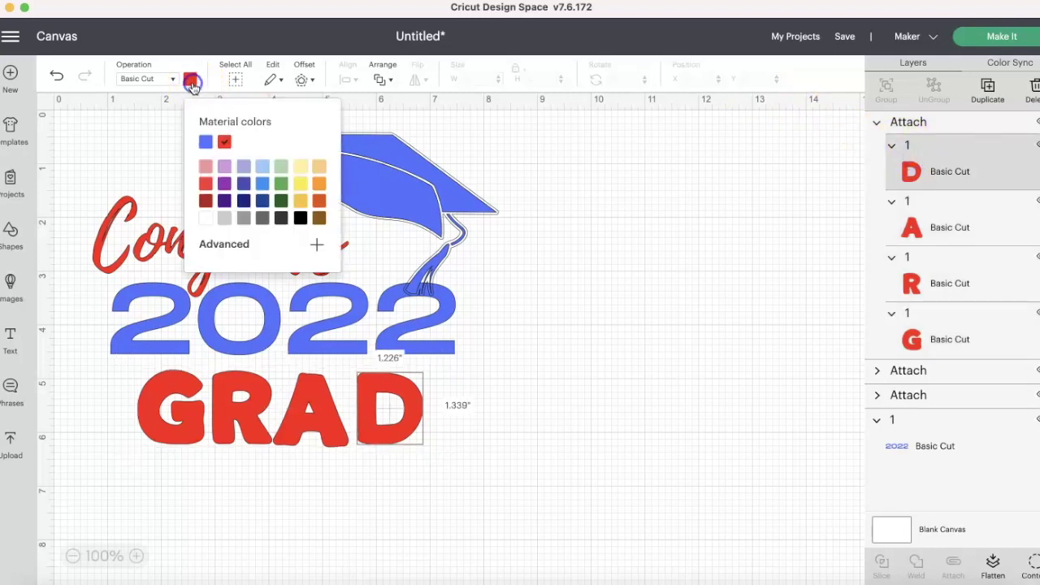
pyautogui.click(225, 183)
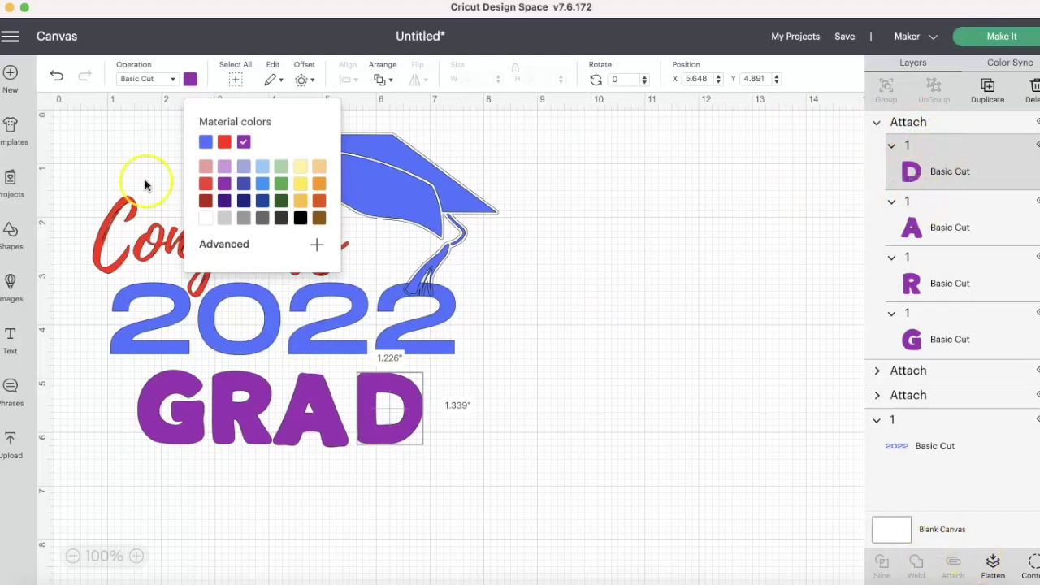
pyautogui.click(58, 78)
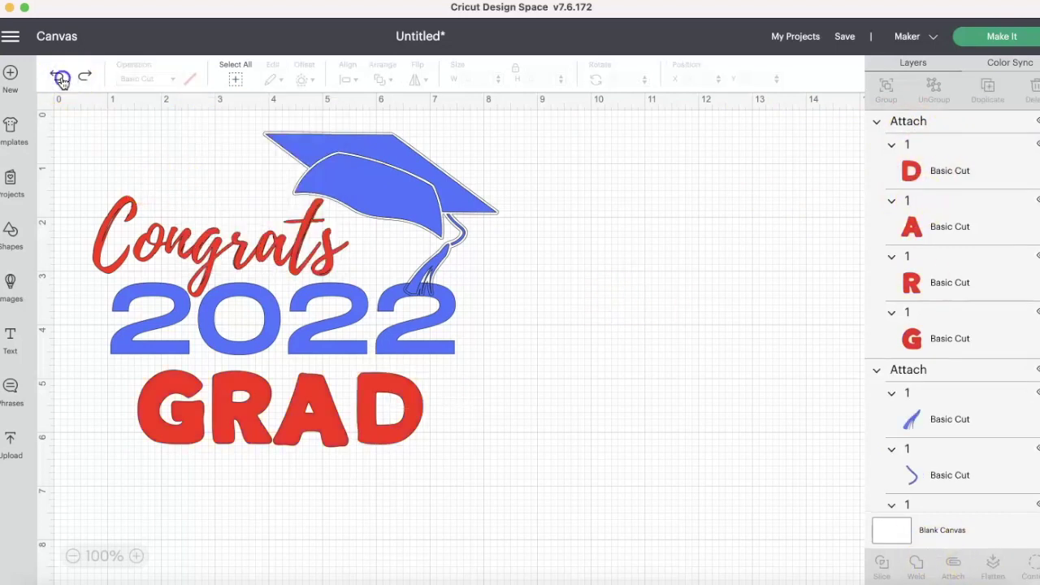
pyautogui.click(62, 79)
# Select only the unattached D and A layers, try them in blue and purple, and restore their red colour
pyautogui.scroll(-5, 981, 336)
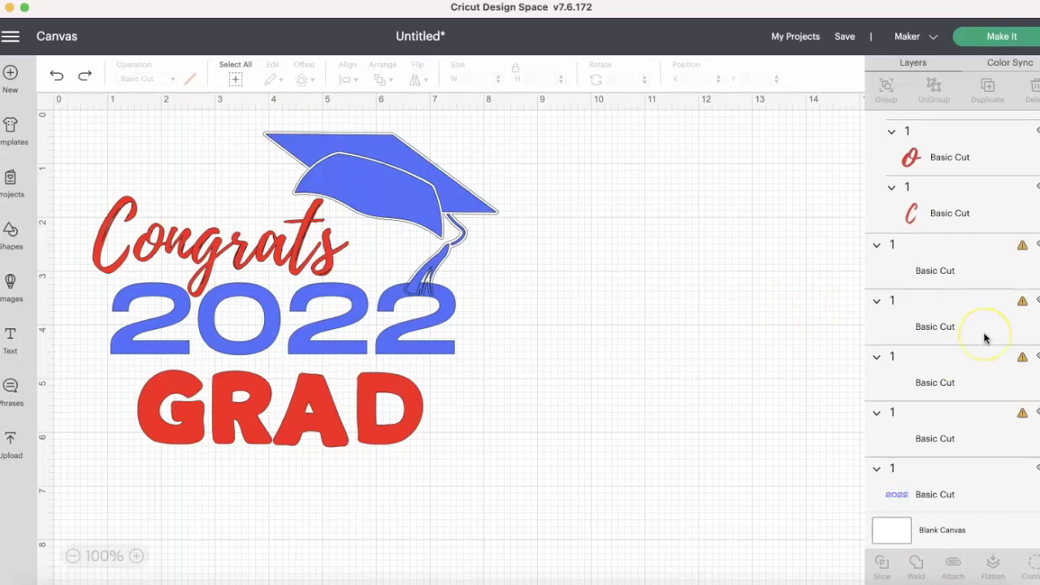
pyautogui.click(964, 260)
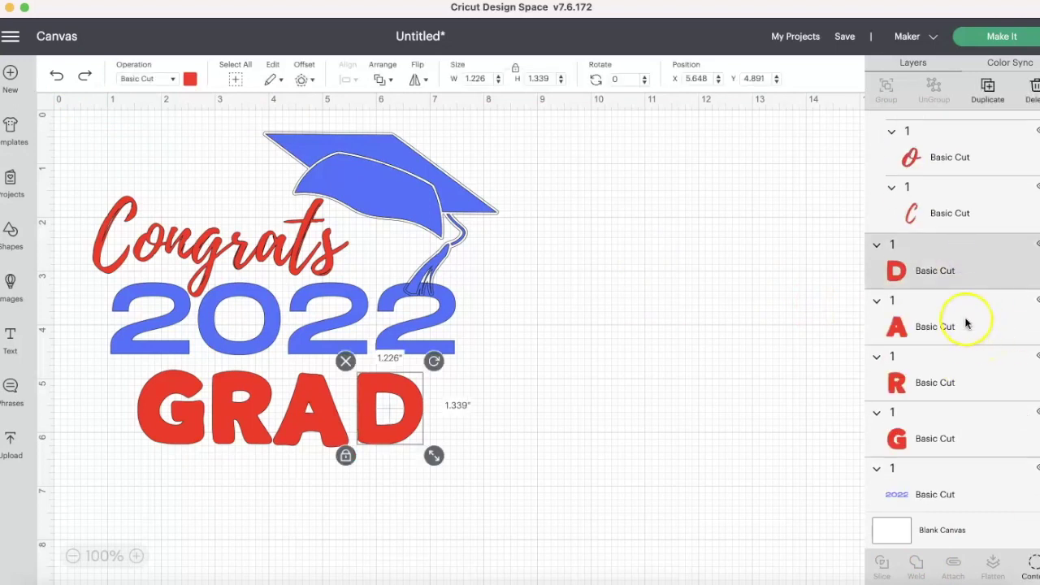
pyautogui.keyDown('shift'); pyautogui.click(965, 323); pyautogui.keyUp('shift')
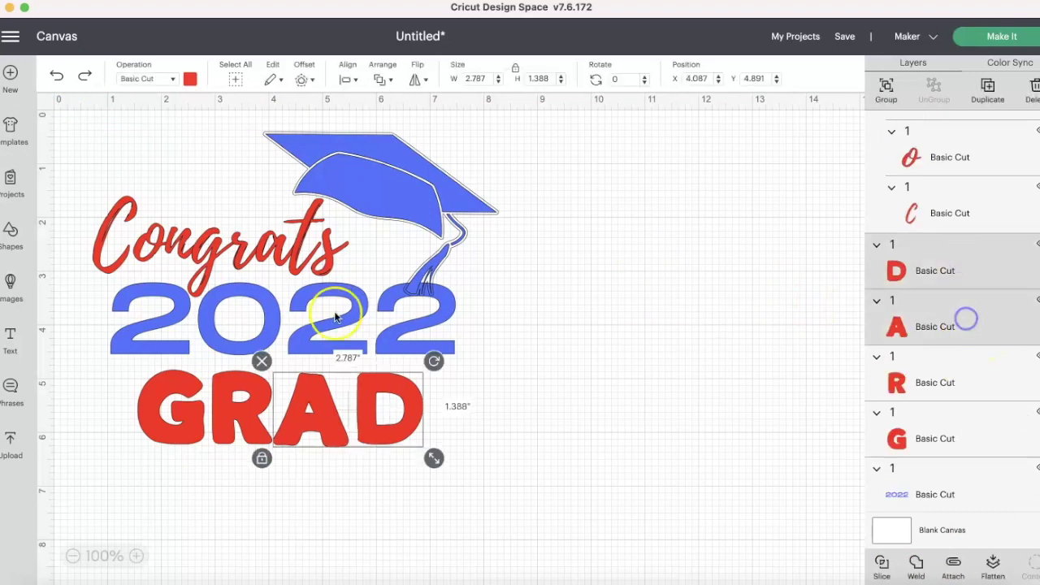
pyautogui.click(191, 80)
pyautogui.click(206, 143)
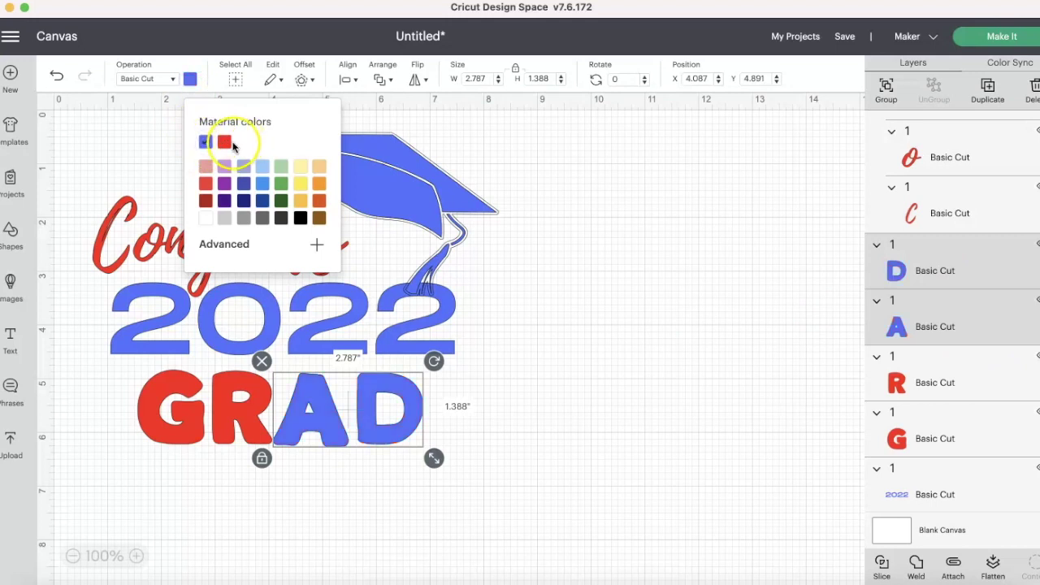
pyautogui.click(224, 184)
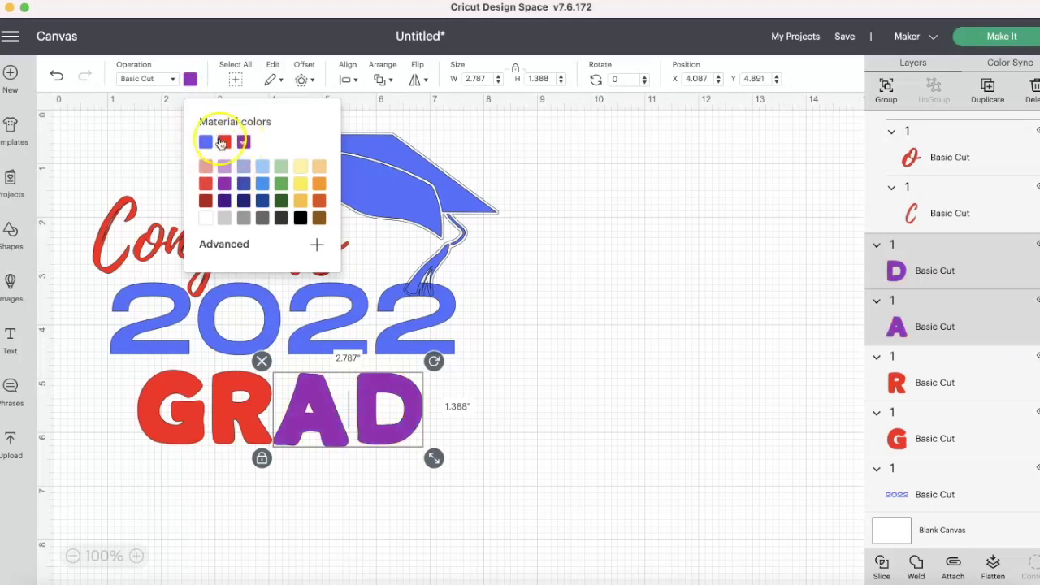
pyautogui.click(222, 142)
pyautogui.click(759, 315)
# Select the unattached D, A, R and G layers and attach them together again
pyautogui.click(972, 266)
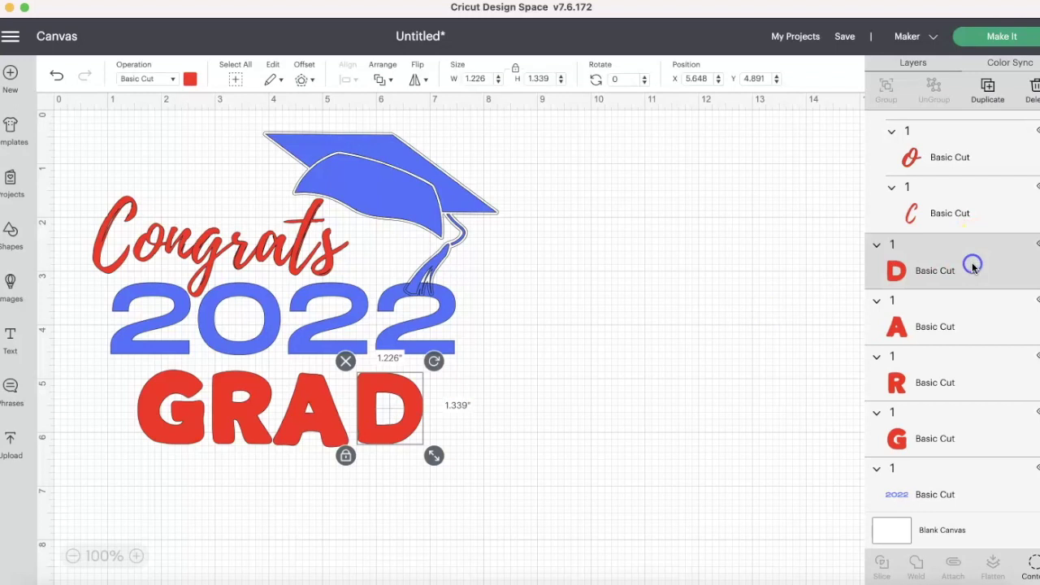
pyautogui.keyDown('shift'); pyautogui.click(963, 325); pyautogui.keyUp('shift')
pyautogui.keyDown('shift'); pyautogui.click(961, 380); pyautogui.keyUp('shift')
pyautogui.keyDown('shift'); pyautogui.click(953, 438); pyautogui.keyUp('shift')
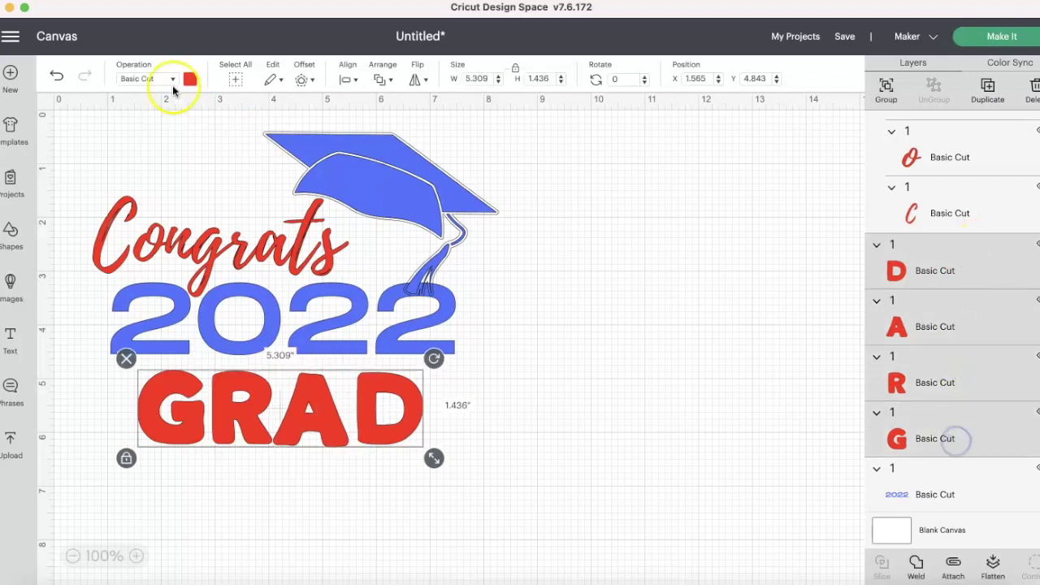
pyautogui.click(952, 564)
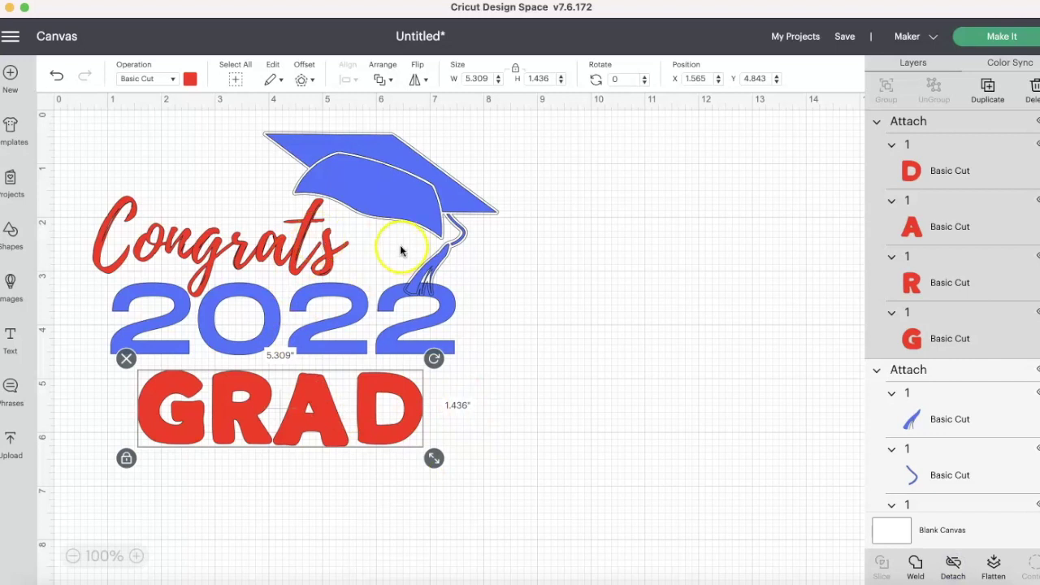
# Try moving the attached graduation cap over the Congrats text, and undo the move
pyautogui.moveTo(414, 225); pyautogui.dragTo(333, 239)
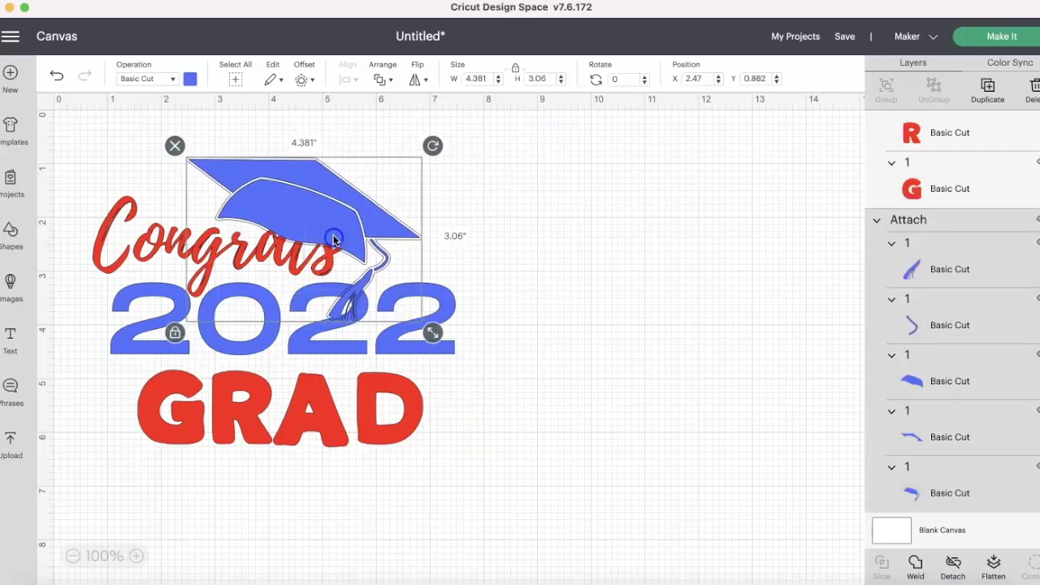
pyautogui.click(56, 75)
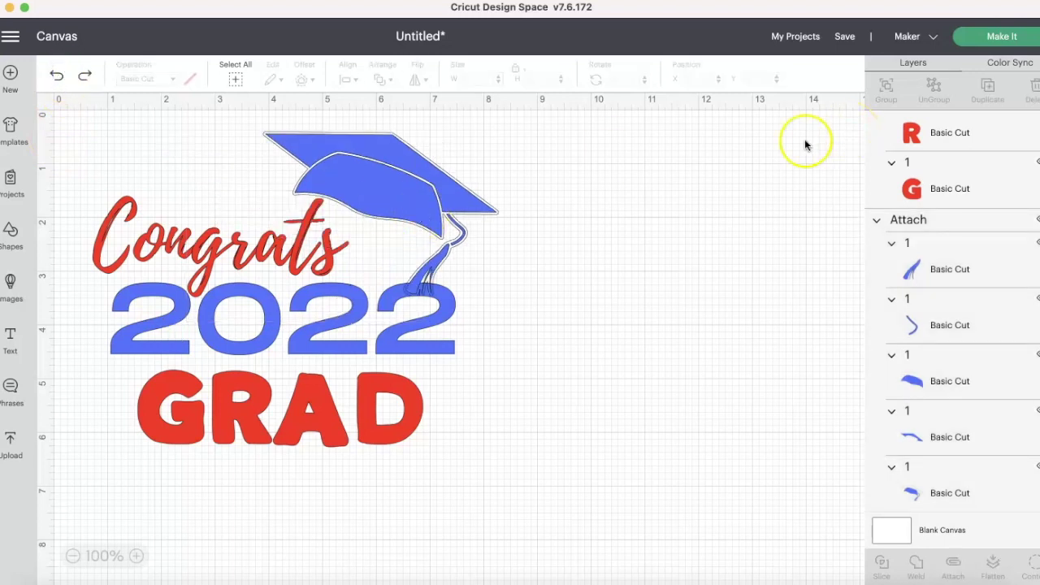
# Try welding the graduation cap to the 2022 text and moving the welded shape aside, and undo both changes
pyautogui.click(421, 201)
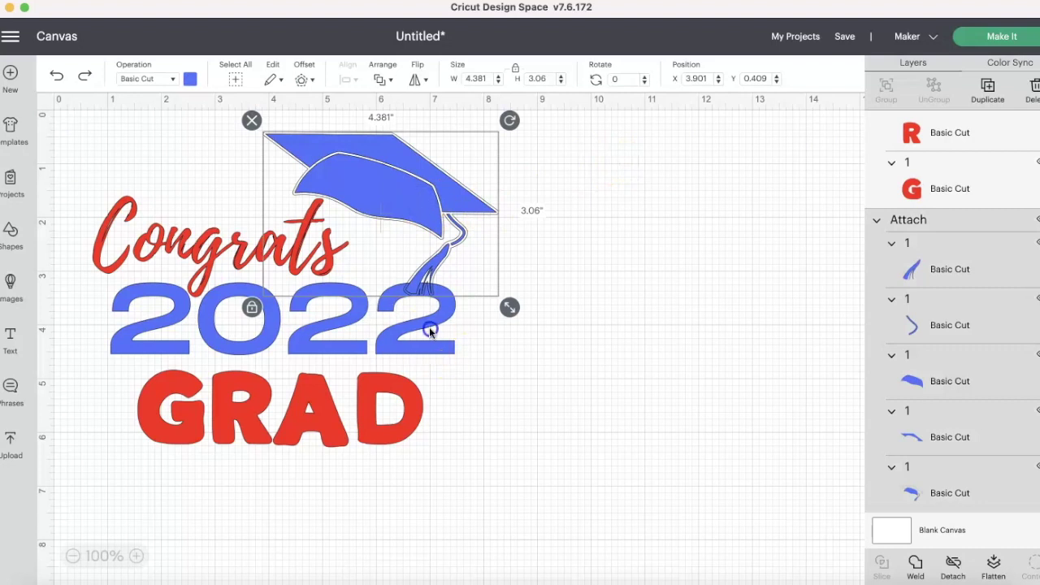
pyautogui.keyDown('shift'); pyautogui.click(430, 330); pyautogui.keyUp('shift')
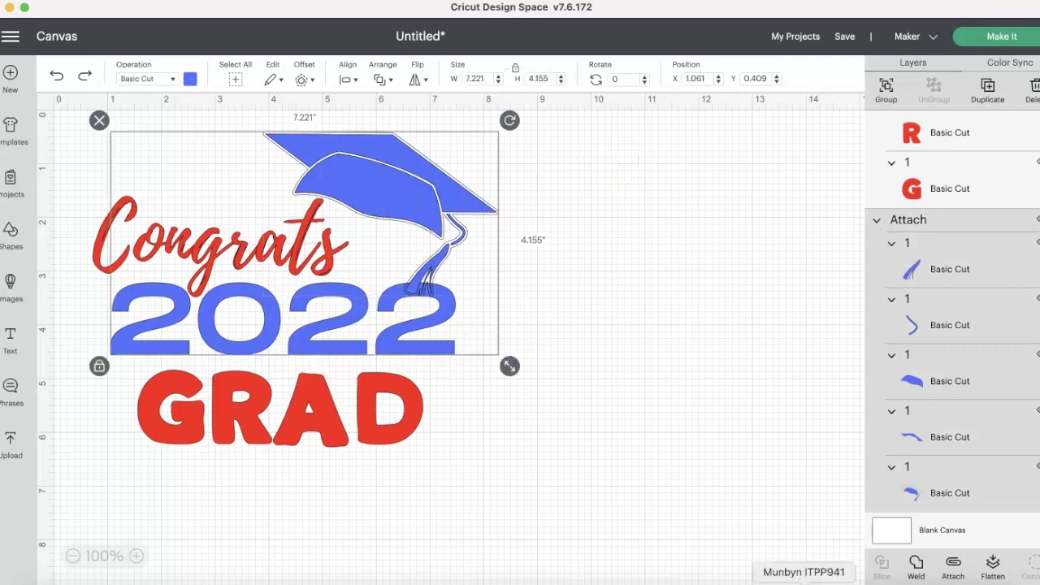
pyautogui.click(916, 569)
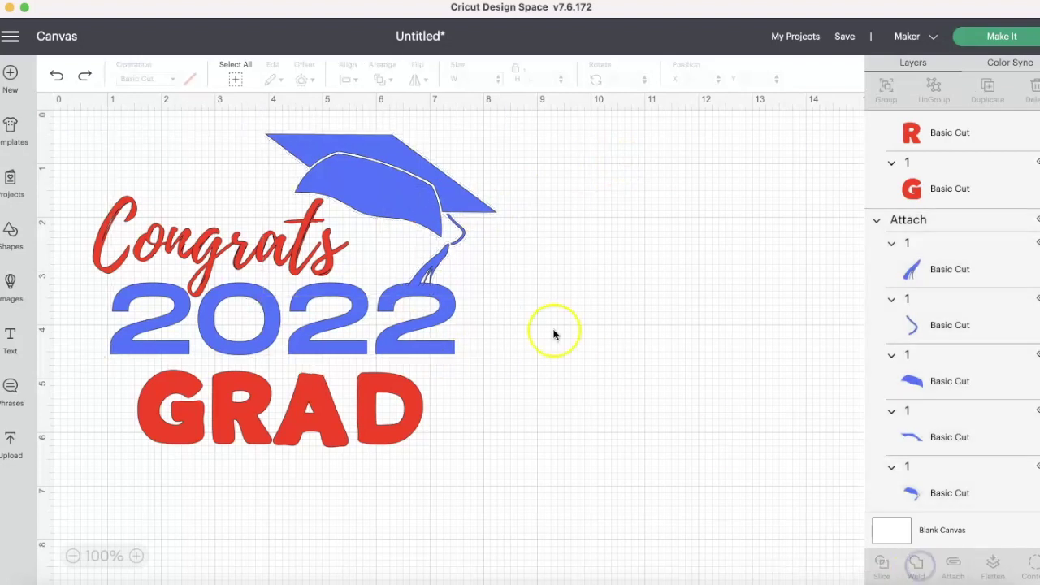
pyautogui.moveTo(441, 274); pyautogui.dragTo(676, 257)
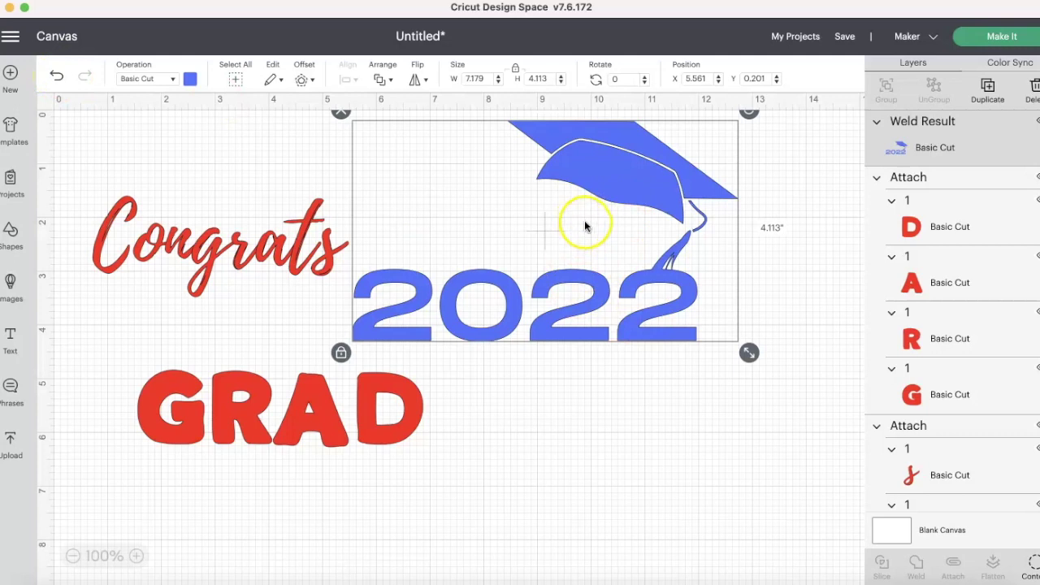
pyautogui.click(57, 76)
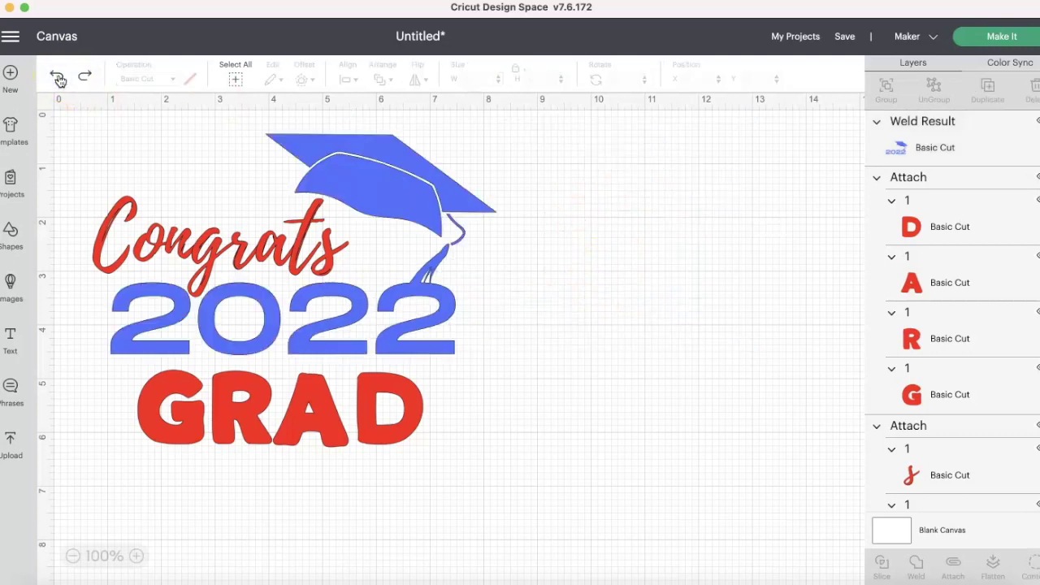
pyautogui.click(57, 75)
# Try moving the cap alone, undo it, try spreading the cap, Congrats, 2022 and GRAD apart, and undo those moves
pyautogui.click(432, 219)
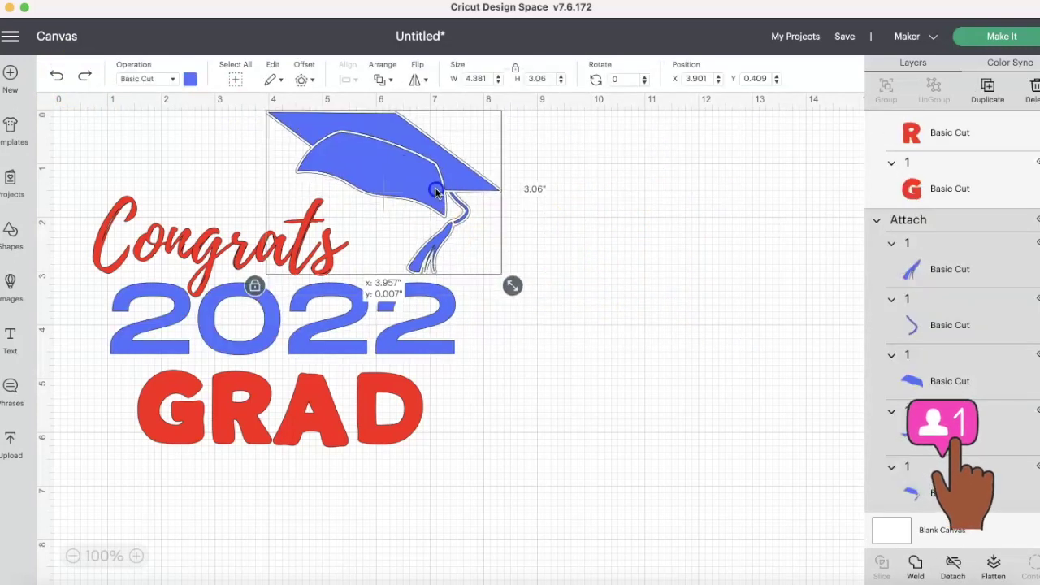
pyautogui.click(57, 76)
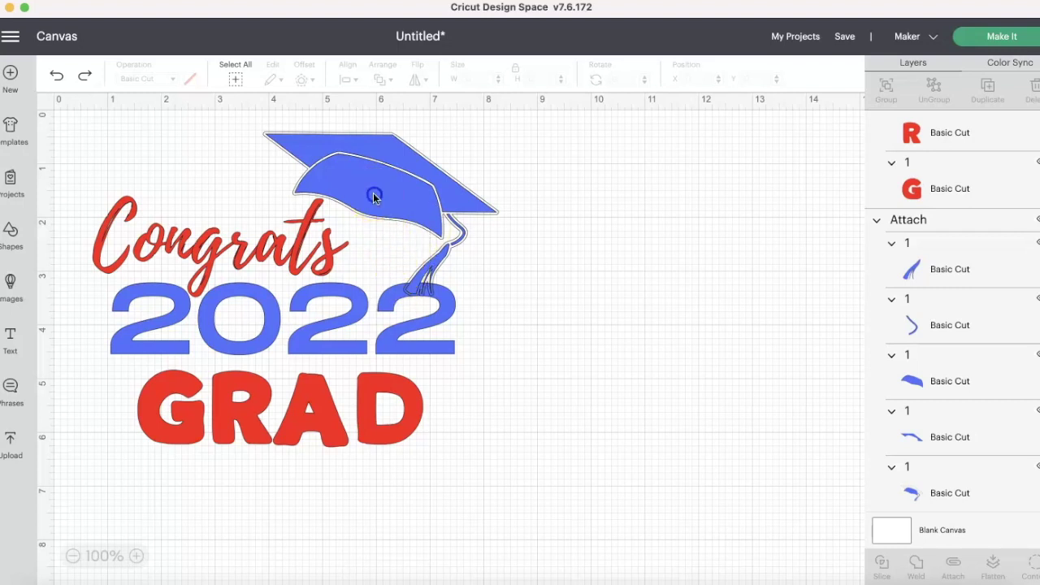
pyautogui.moveTo(373, 192); pyautogui.dragTo(501, 172)
pyautogui.moveTo(303, 252); pyautogui.dragTo(277, 198)
pyautogui.moveTo(380, 298); pyautogui.dragTo(486, 301)
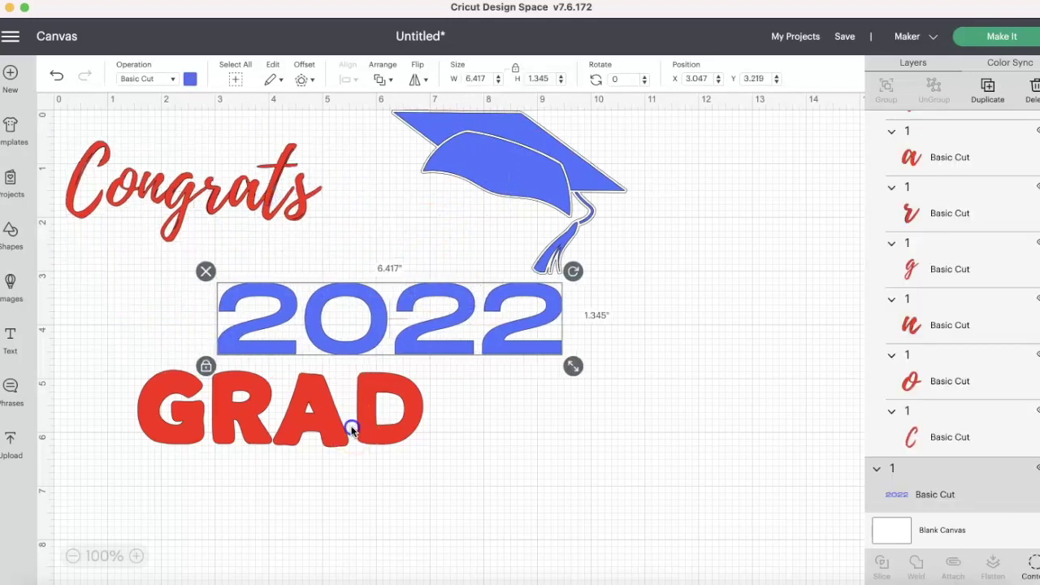
pyautogui.moveTo(352, 425); pyautogui.dragTo(352, 479)
pyautogui.click(58, 74)
pyautogui.click(58, 75)
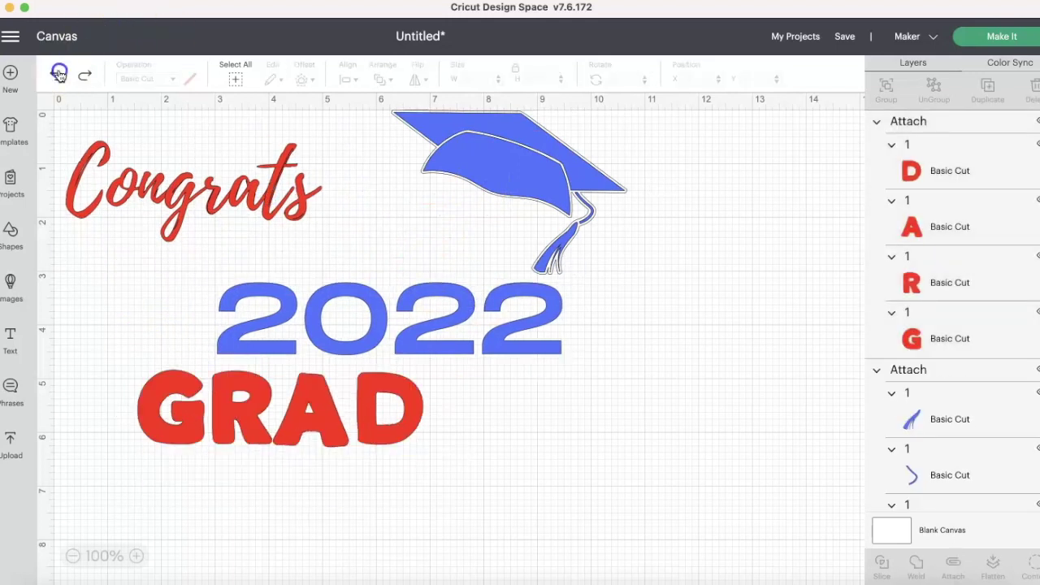
pyautogui.click(57, 75)
pyautogui.click(59, 74)
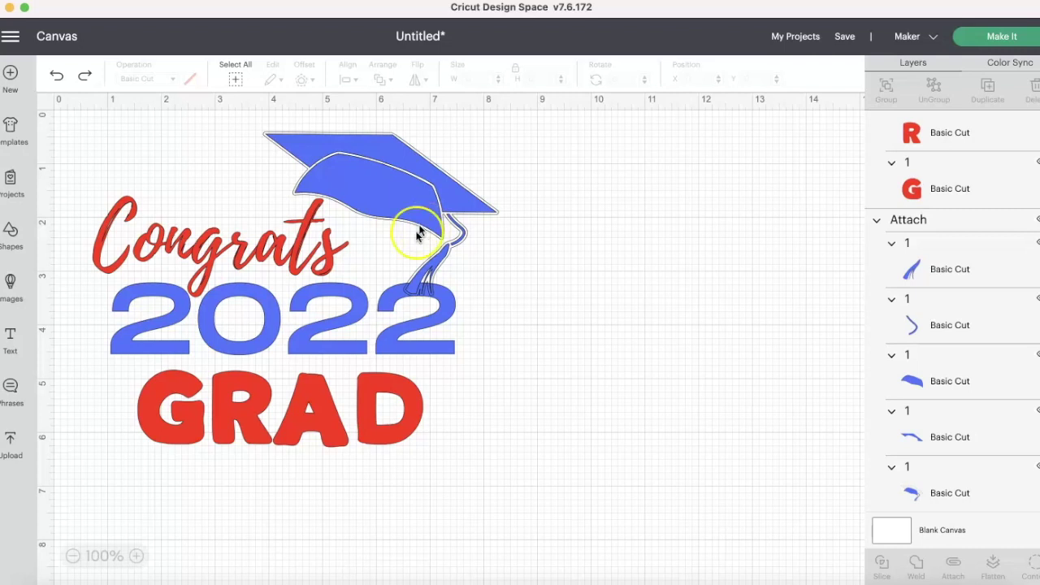
# Separate the four design pieces on the canvas once more, and undo all four moves to restore the stacked layout
pyautogui.moveTo(375, 195); pyautogui.dragTo(480, 189)
pyautogui.moveTo(299, 252); pyautogui.dragTo(272, 199)
pyautogui.moveTo(361, 299); pyautogui.dragTo(468, 299)
pyautogui.moveTo(352, 429); pyautogui.dragTo(351, 485)
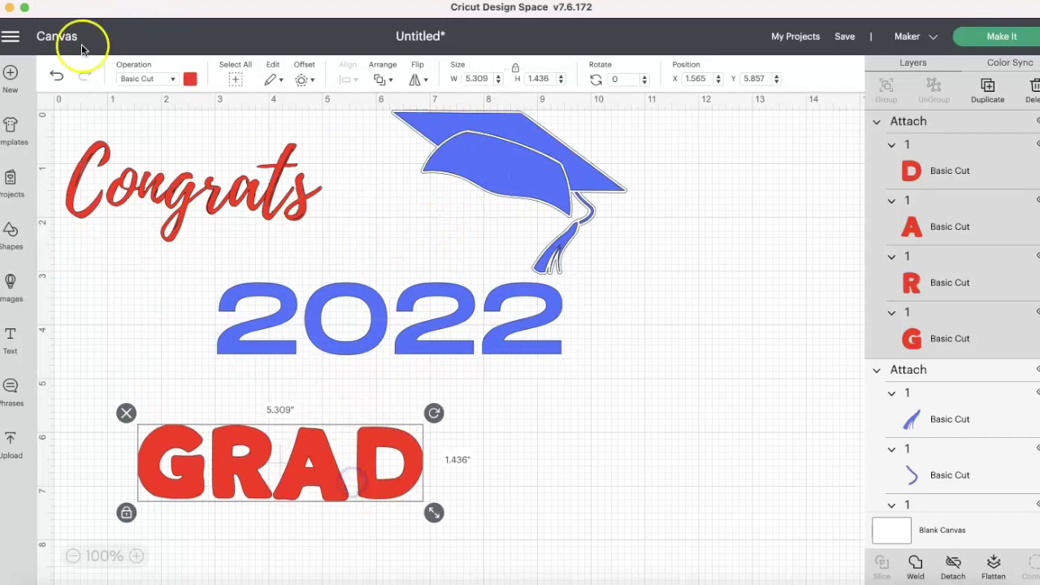
pyautogui.click(57, 75)
pyautogui.click(59, 74)
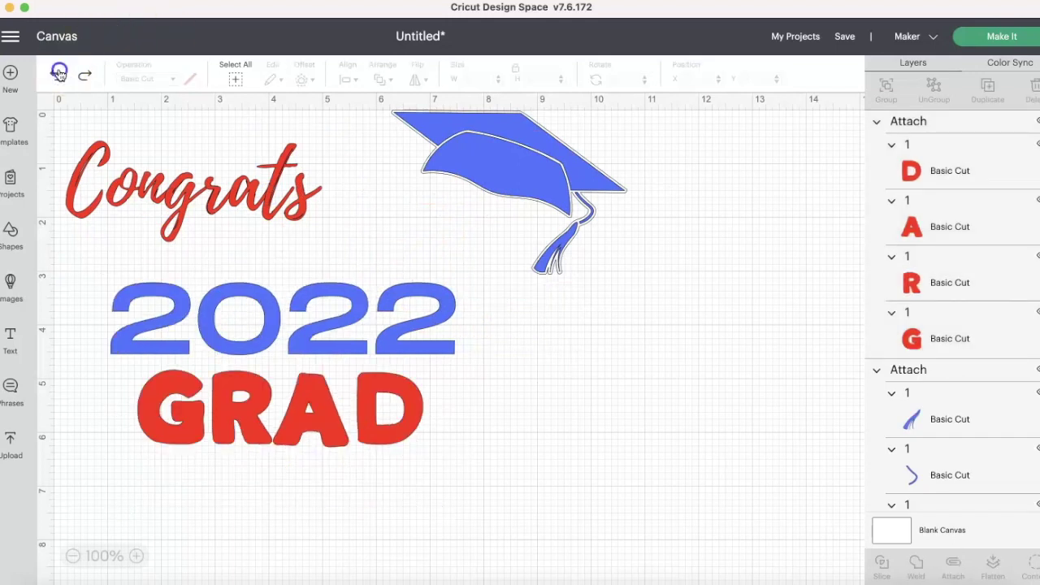
pyautogui.click(58, 75)
pyautogui.click(59, 75)
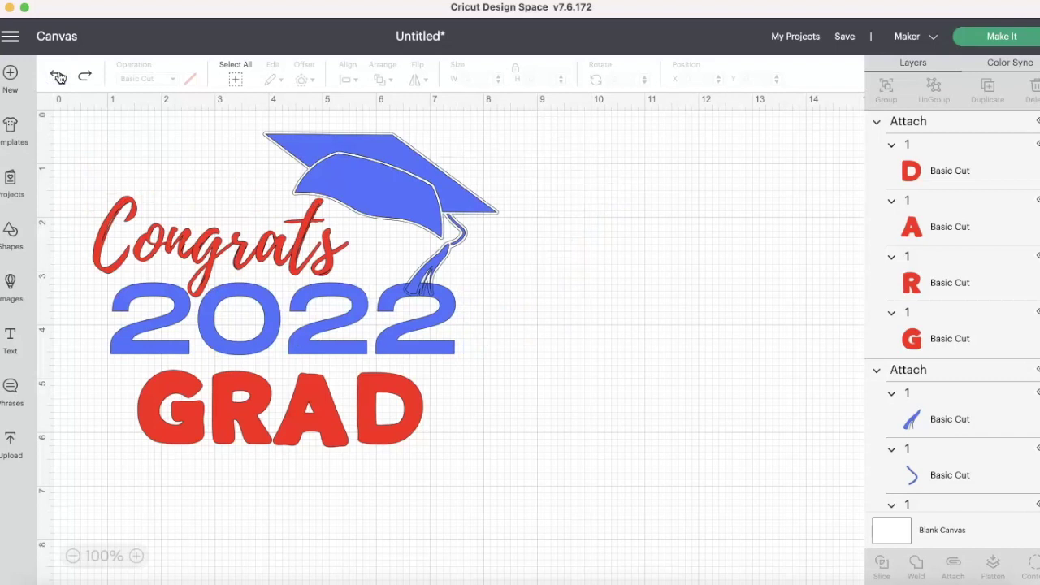
# Open the mat preview for cutting, mirror the red mat, and reposition Congrats and GRAD with more space on it
pyautogui.click(1002, 38)
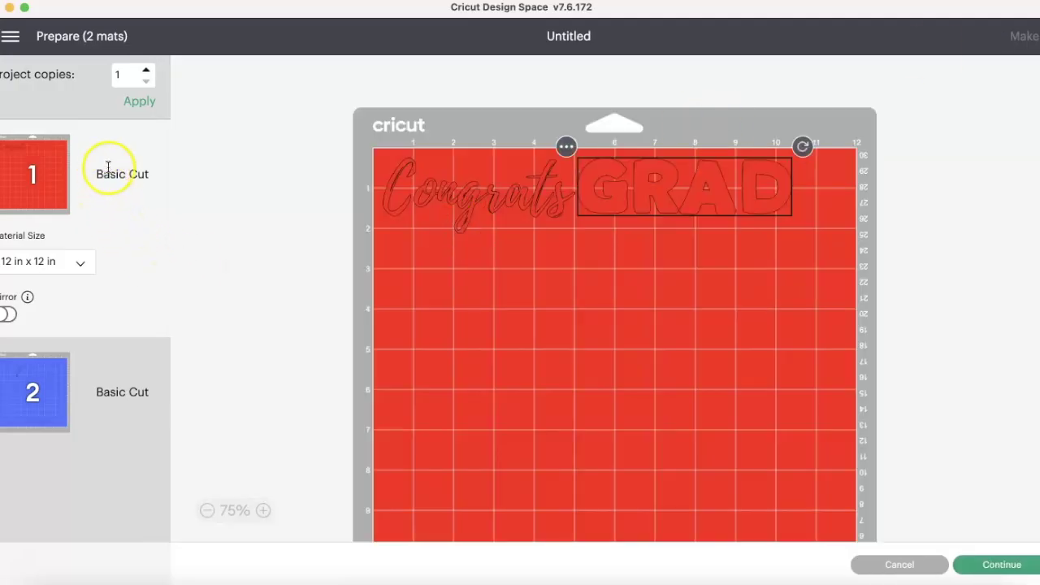
pyautogui.click(6, 315)
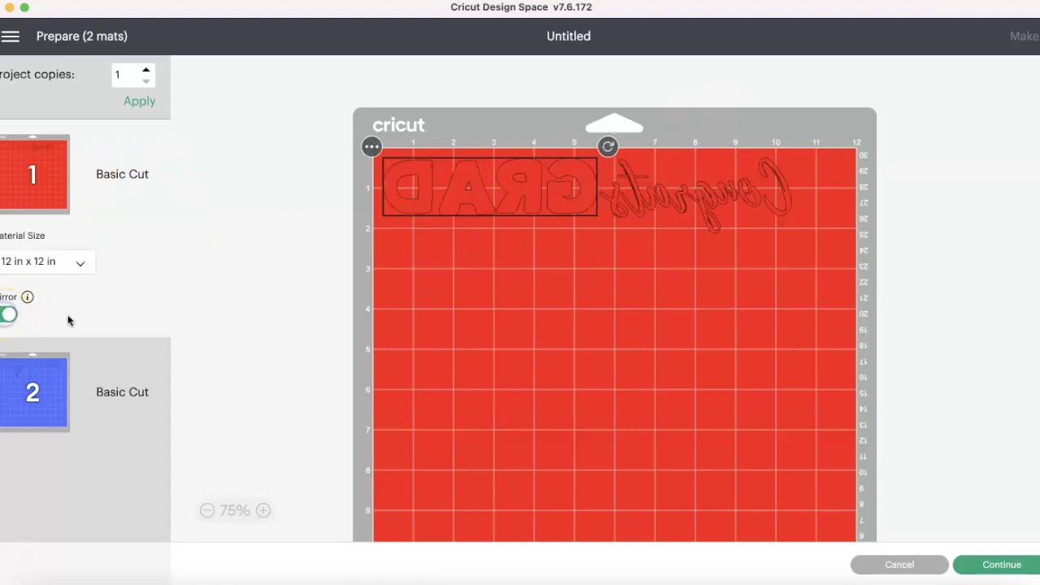
pyautogui.moveTo(715, 175); pyautogui.dragTo(766, 172)
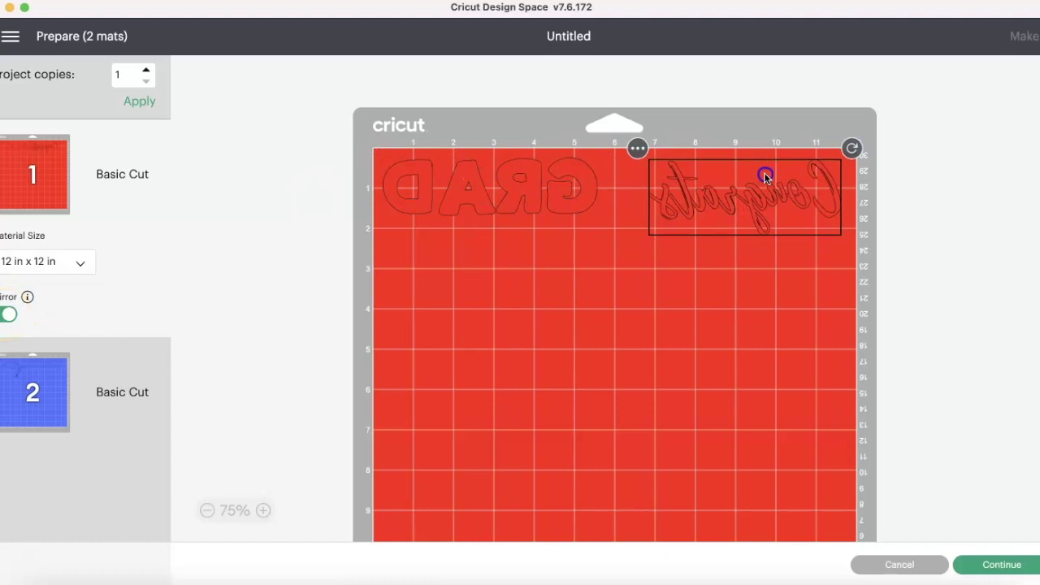
pyautogui.moveTo(580, 182)
pyautogui.mouseDown()
pyautogui.moveTo(585, 199)
pyautogui.moveTo(578, 195)
pyautogui.mouseUp()
pyautogui.moveTo(729, 204); pyautogui.dragTo(715, 205)
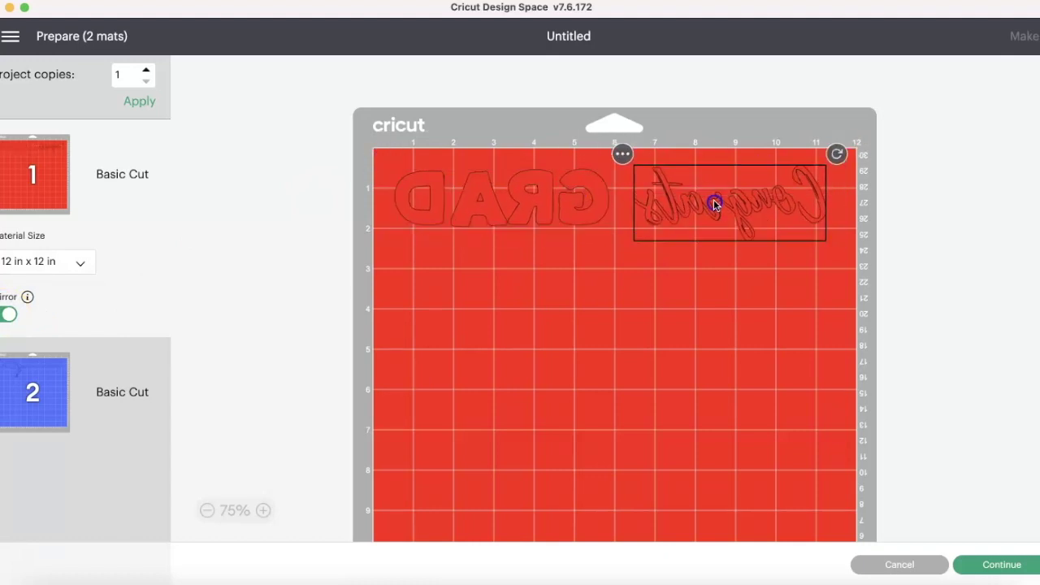
# Mirror the blue mat, reposition 2022 and the graduation cap on it, and cancel the cut preparation to return to the canvas
pyautogui.click(47, 388)
pyautogui.moveTo(747, 160); pyautogui.dragTo(758, 198)
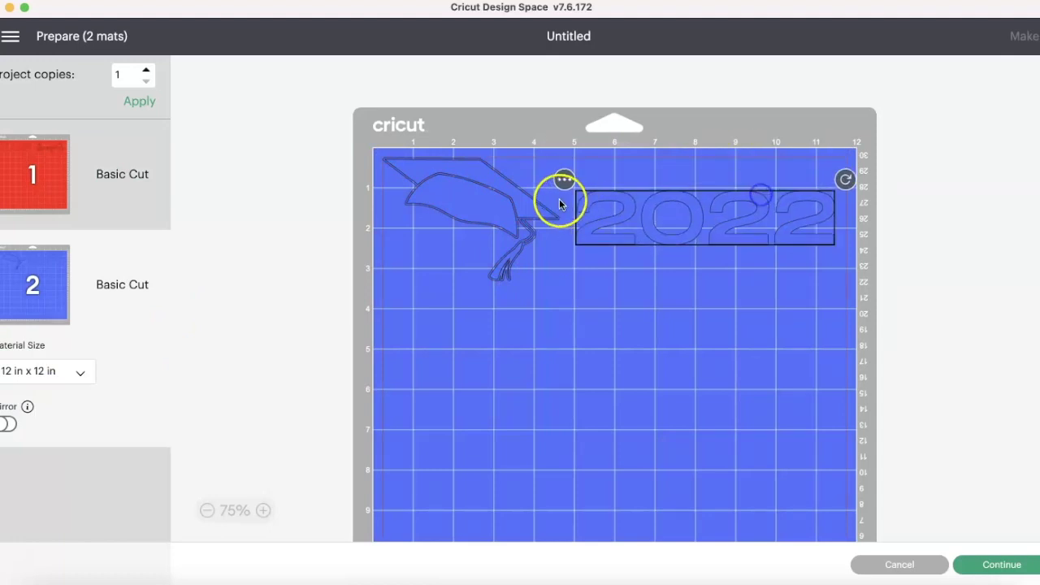
pyautogui.moveTo(504, 192); pyautogui.dragTo(502, 214)
pyautogui.click(6, 423)
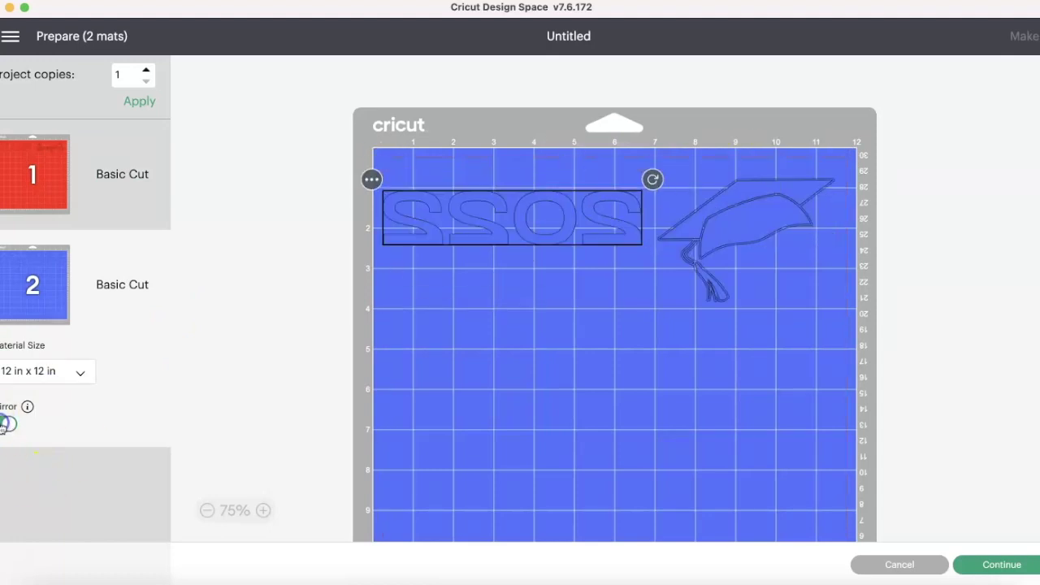
pyautogui.moveTo(734, 225); pyautogui.dragTo(803, 220)
pyautogui.click(771, 304)
pyautogui.moveTo(681, 224)
pyautogui.mouseDown()
pyautogui.moveTo(713, 225)
pyautogui.moveTo(702, 225)
pyautogui.mouseUp()
pyautogui.moveTo(545, 221); pyautogui.dragTo(546, 215)
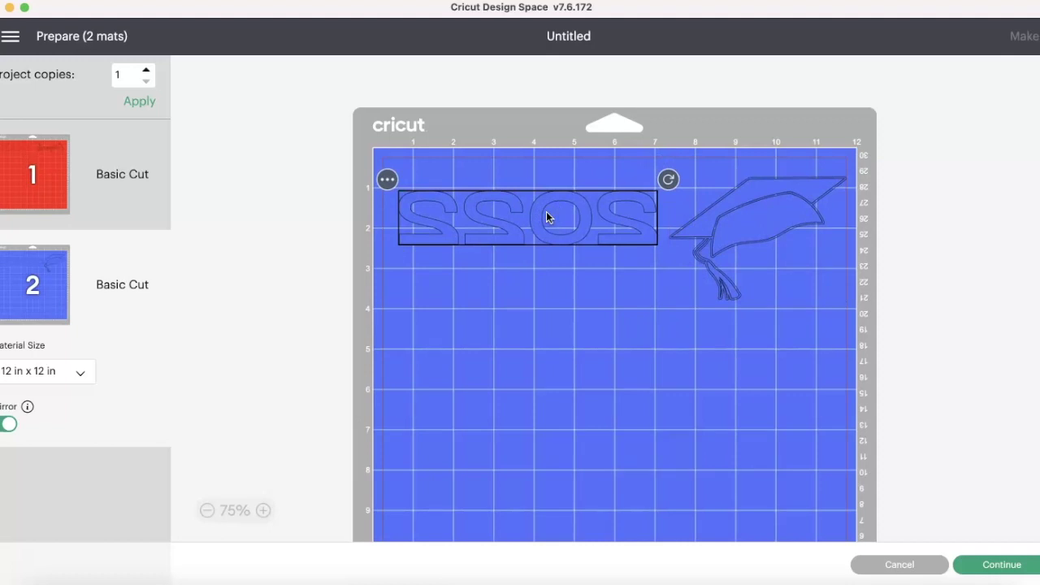
pyautogui.click(923, 564)
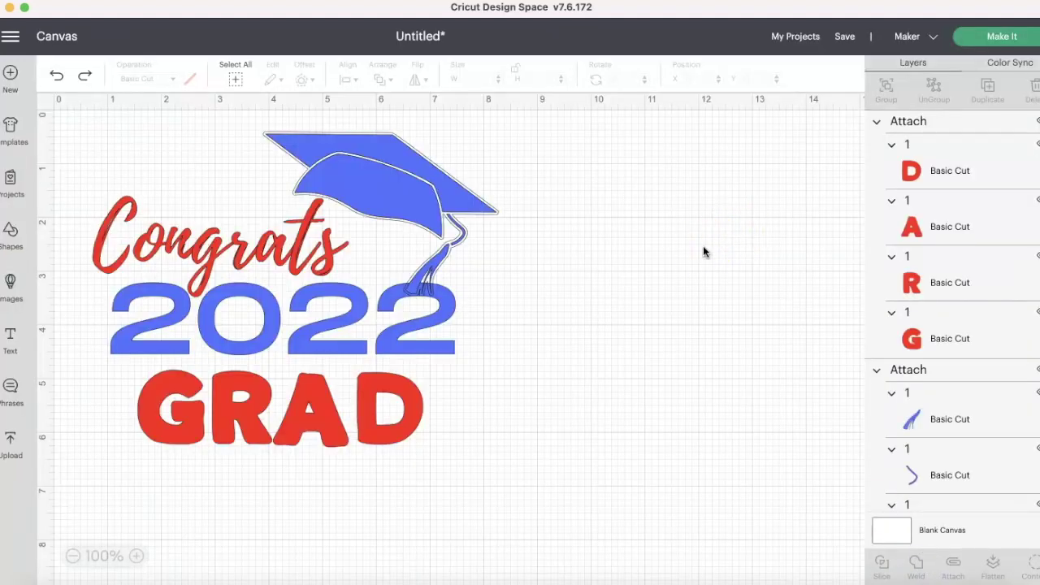